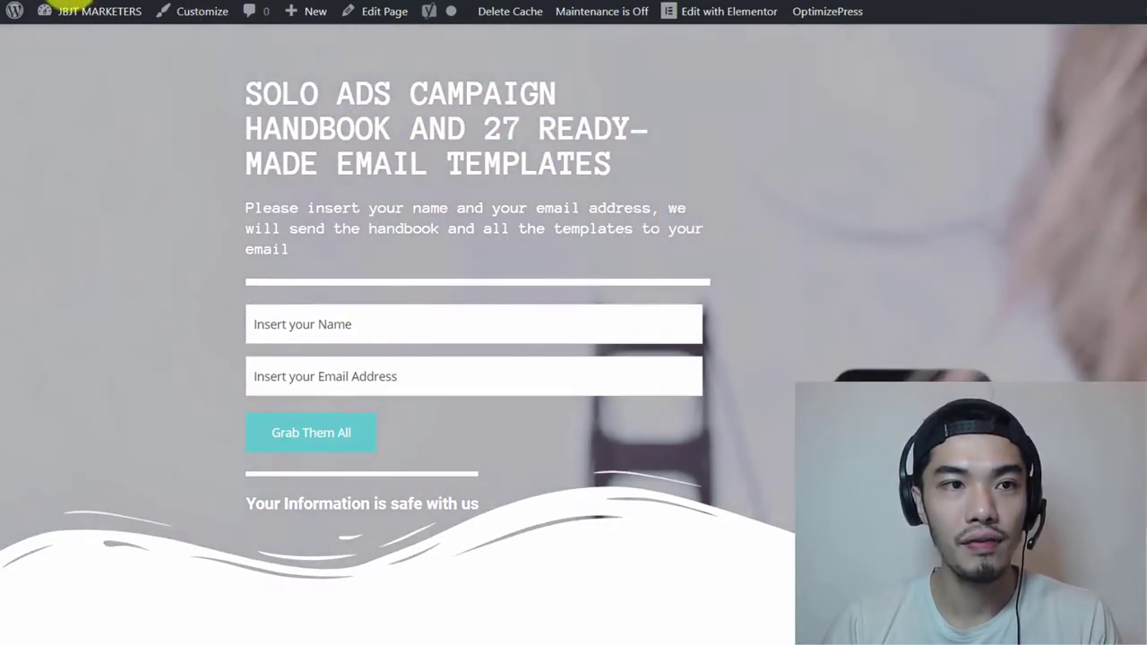
Examine the finished Solo Ads Campaign 2 landing page from the opt-in form down to the footer.
{"action": "left_click", "coordinate": [101, 11]}
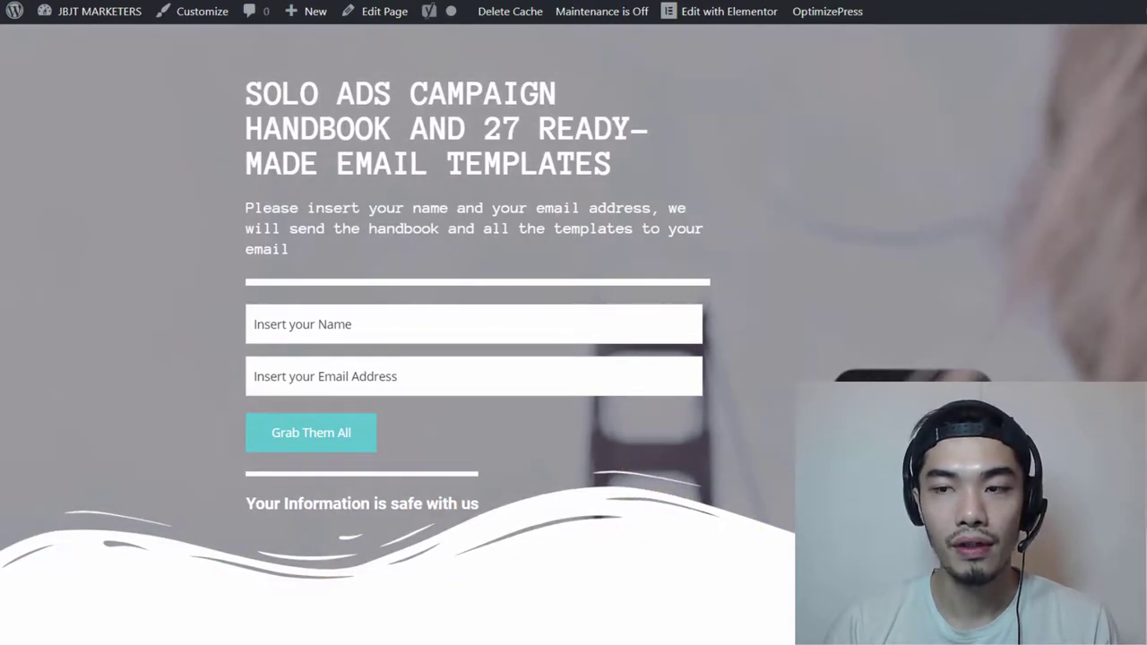
{"action": "scroll", "coordinate": [573, 322], "scroll_direction": "down", "scroll_amount": 5}
{"action": "scroll", "coordinate": [573, 322], "scroll_direction": "down", "scroll_amount": 2}
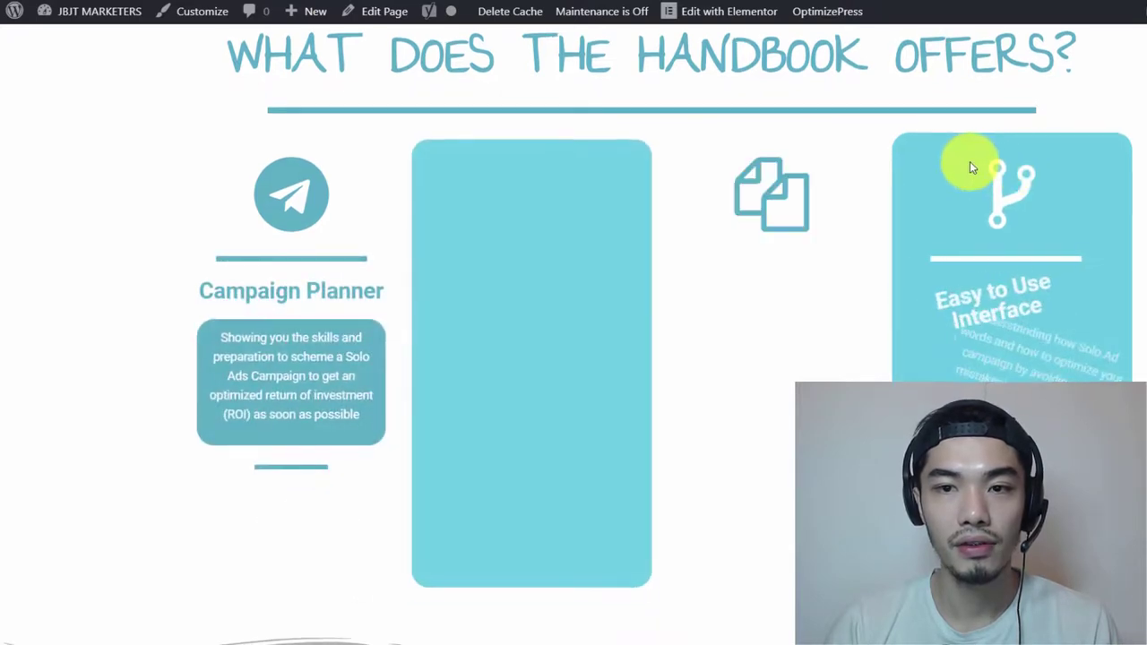
{"action": "scroll", "coordinate": [927, 166], "scroll_direction": "down", "scroll_amount": 1}
{"action": "scroll", "coordinate": [574, 323], "scroll_direction": "down", "scroll_amount": 1}
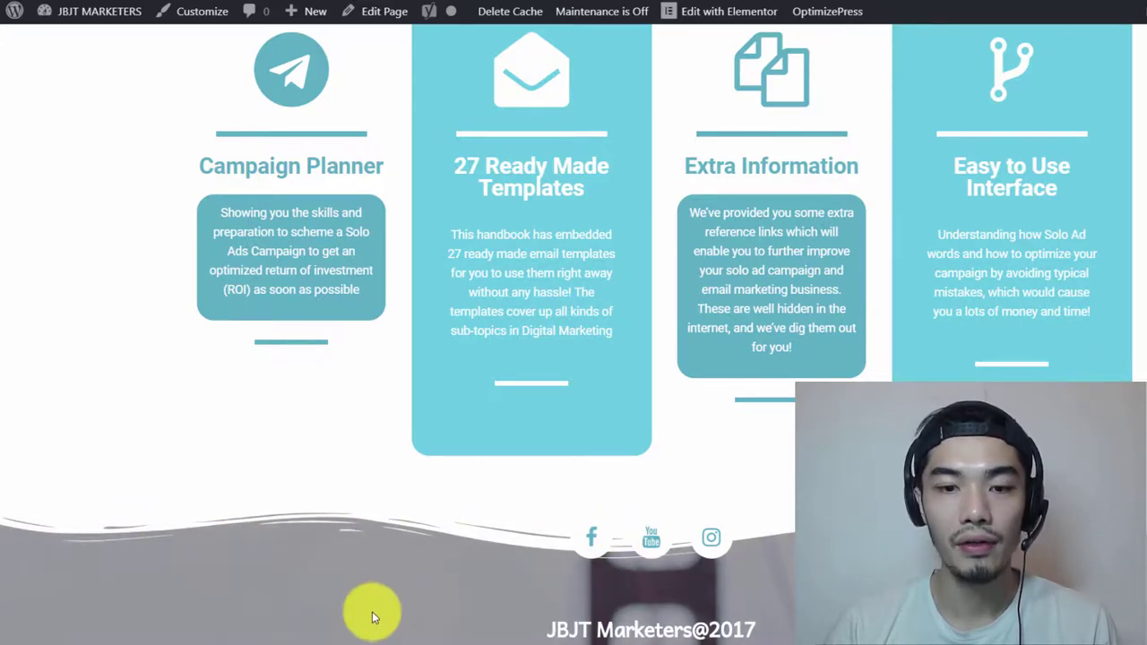
{"action": "scroll", "coordinate": [371, 615], "scroll_direction": "up", "scroll_amount": 5}
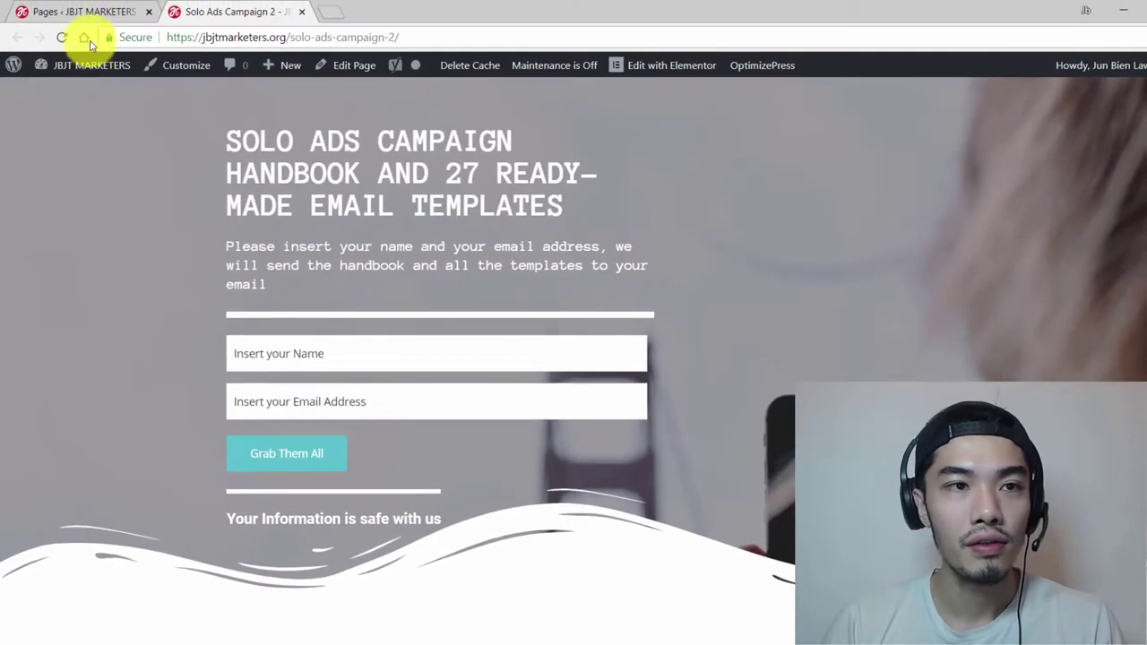
Open the Solo Ads Campaign 2 page in Elementor in a new tab and look over its layout.
{"action": "left_click", "coordinate": [85, 11]}
{"action": "right_click", "coordinate": [362, 289]}
{"action": "left_click", "coordinate": [385, 294]}
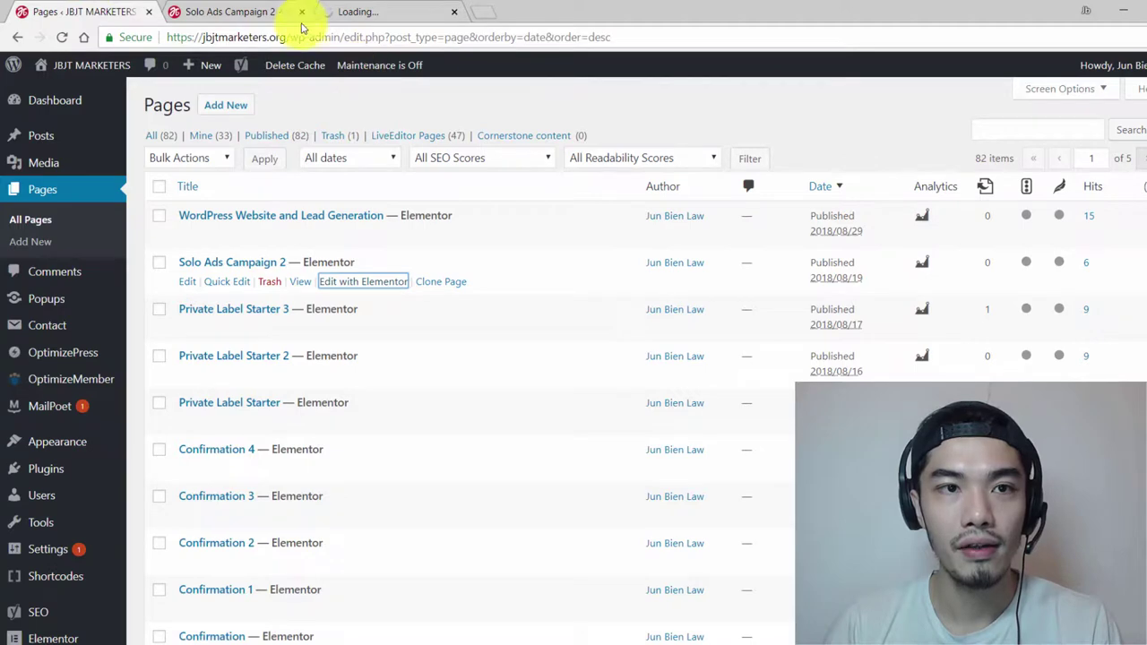
{"action": "left_click", "coordinate": [279, 13]}
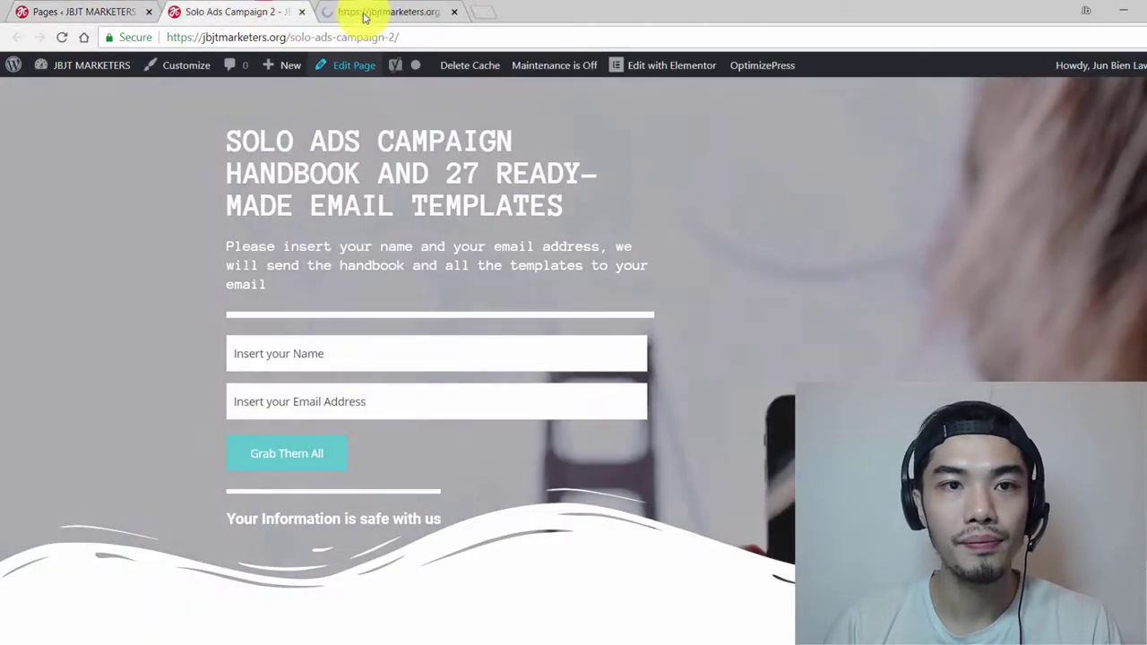
{"action": "left_click", "coordinate": [362, 13]}
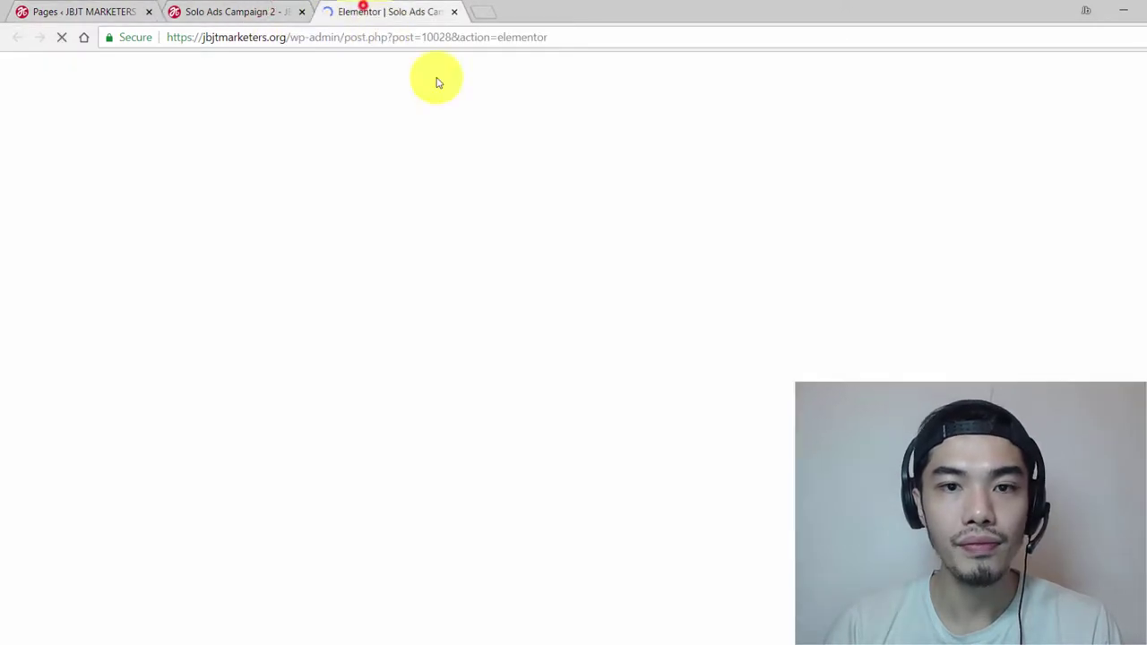
{"action": "scroll", "coordinate": [637, 371], "scroll_direction": "down", "scroll_amount": 3}
{"action": "scroll", "coordinate": [644, 366], "scroll_direction": "up", "scroll_amount": 3}
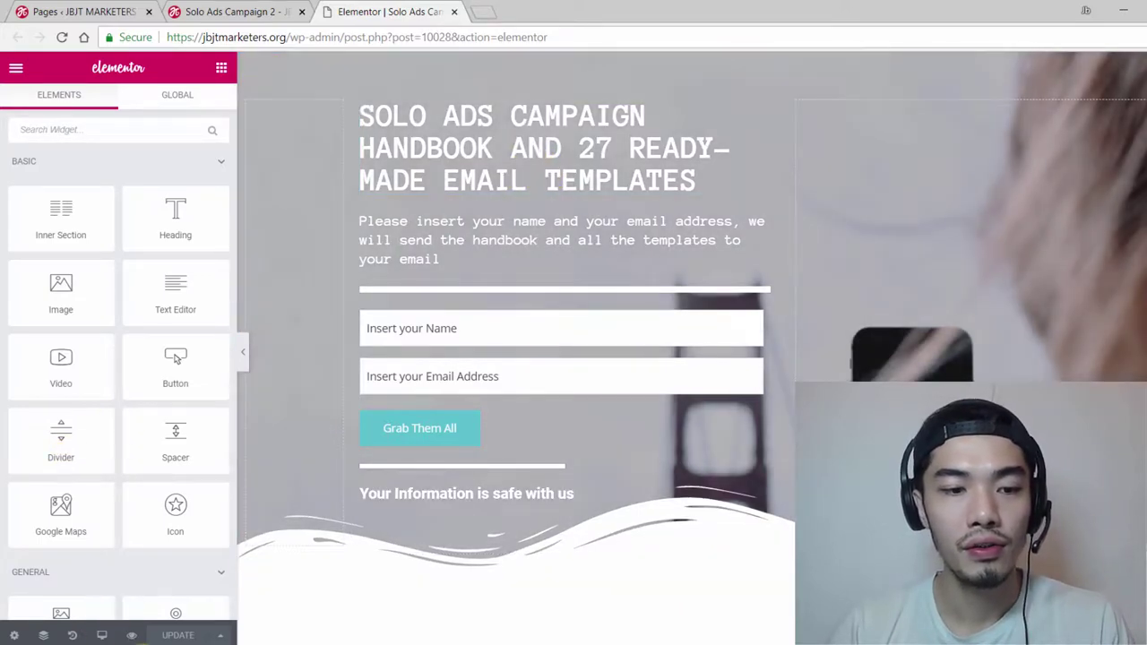
{"action": "mouse_move", "coordinate": [90, 644]}
{"action": "left_click", "coordinate": [86, 595]}
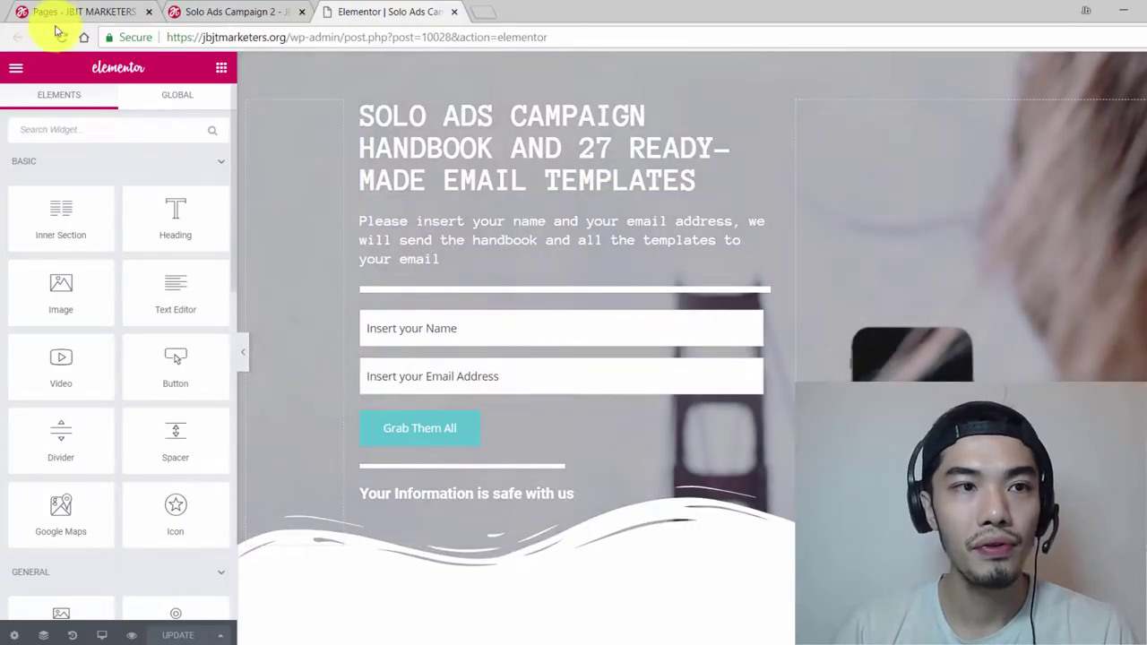
Create a new WordPress page titled "Solo Ads 2" and open it for editing with Elementor.
{"action": "left_click", "coordinate": [63, 11]}
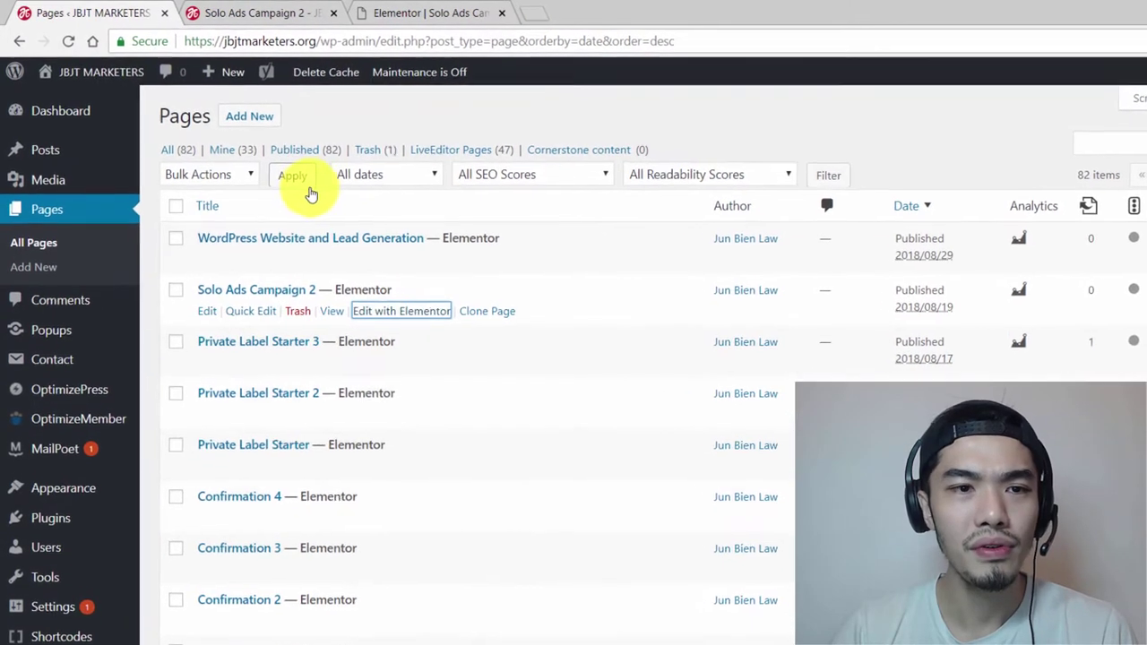
{"action": "mouse_move", "coordinate": [242, 82]}
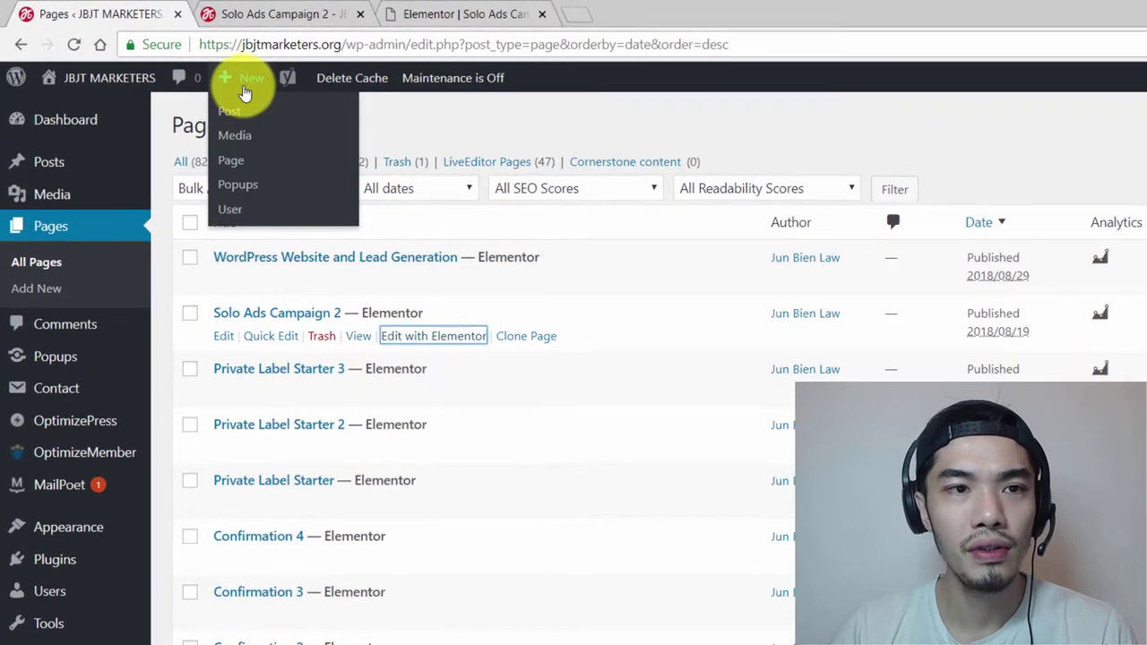
{"action": "left_click", "coordinate": [224, 151]}
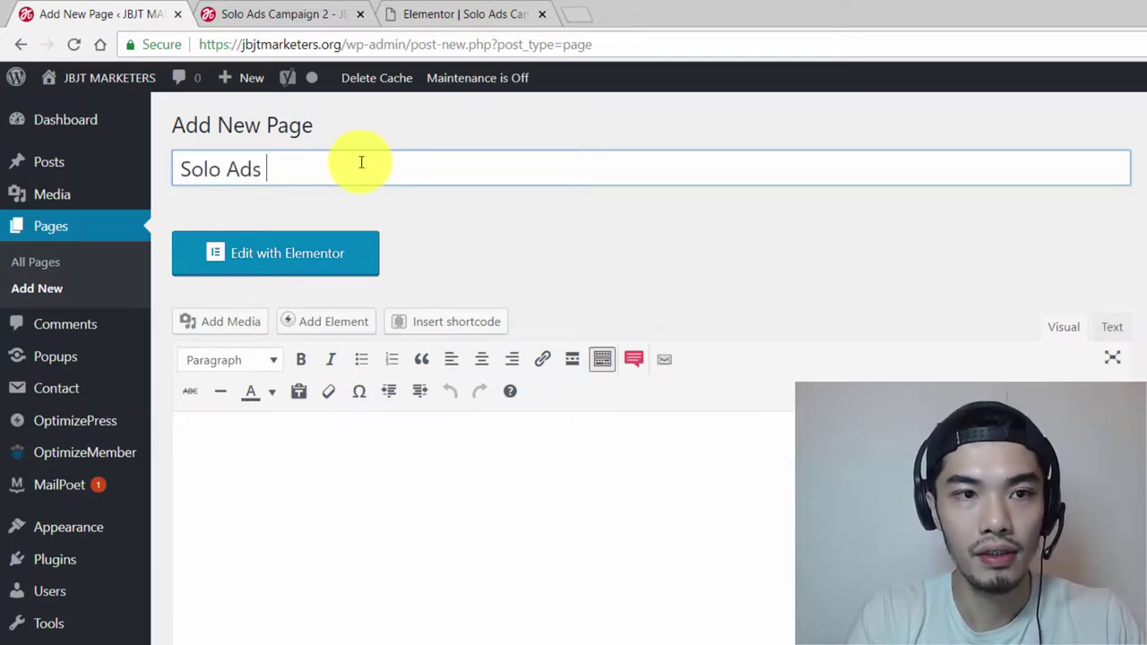
{"action": "left_click", "coordinate": [348, 260]}
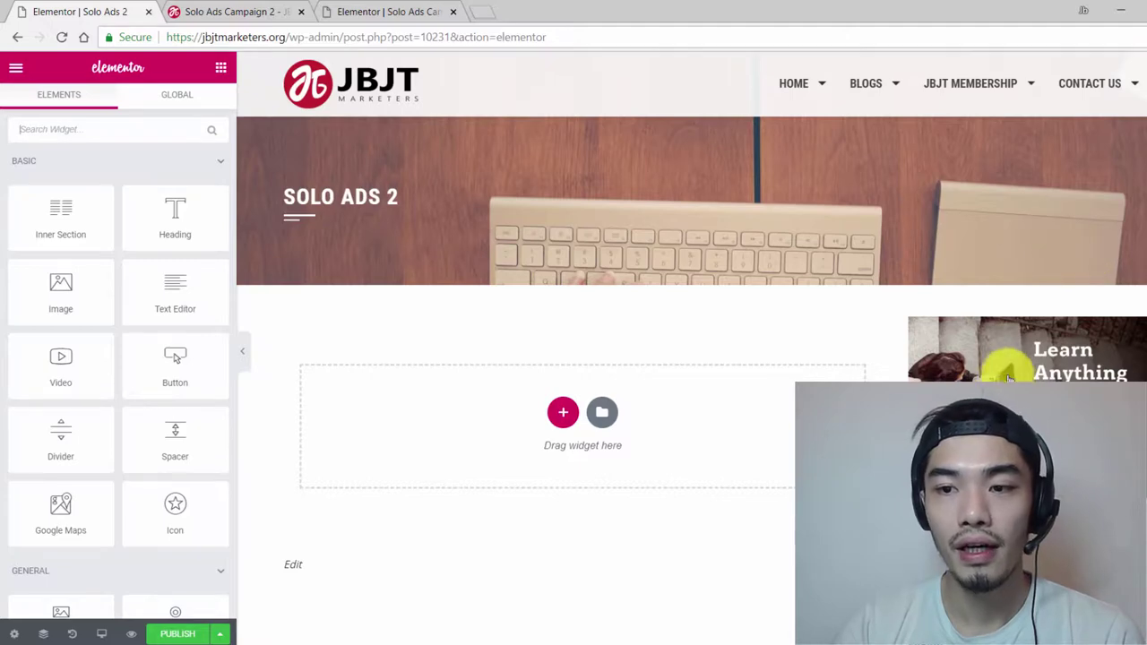
Place the new page's browser tab last and set its page layout to Elementor Canvas.
{"action": "key", "text": "ctrl+shift+Page_Down"}
{"action": "key", "text": "ctrl+shift+Page_Down"}
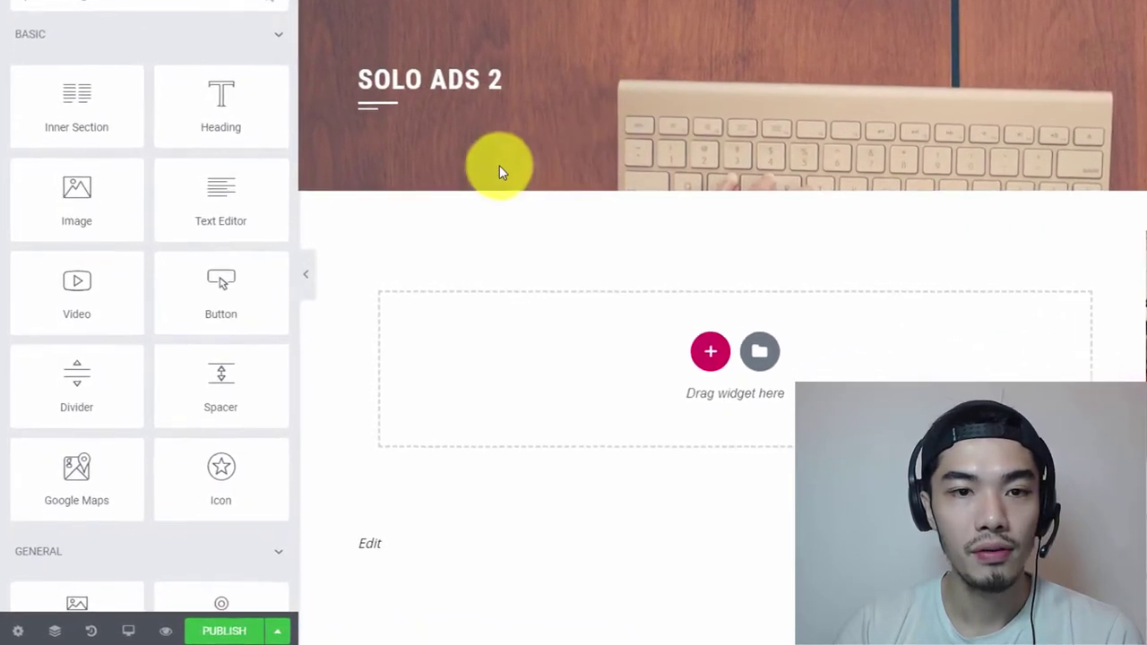
{"action": "left_click", "coordinate": [19, 627]}
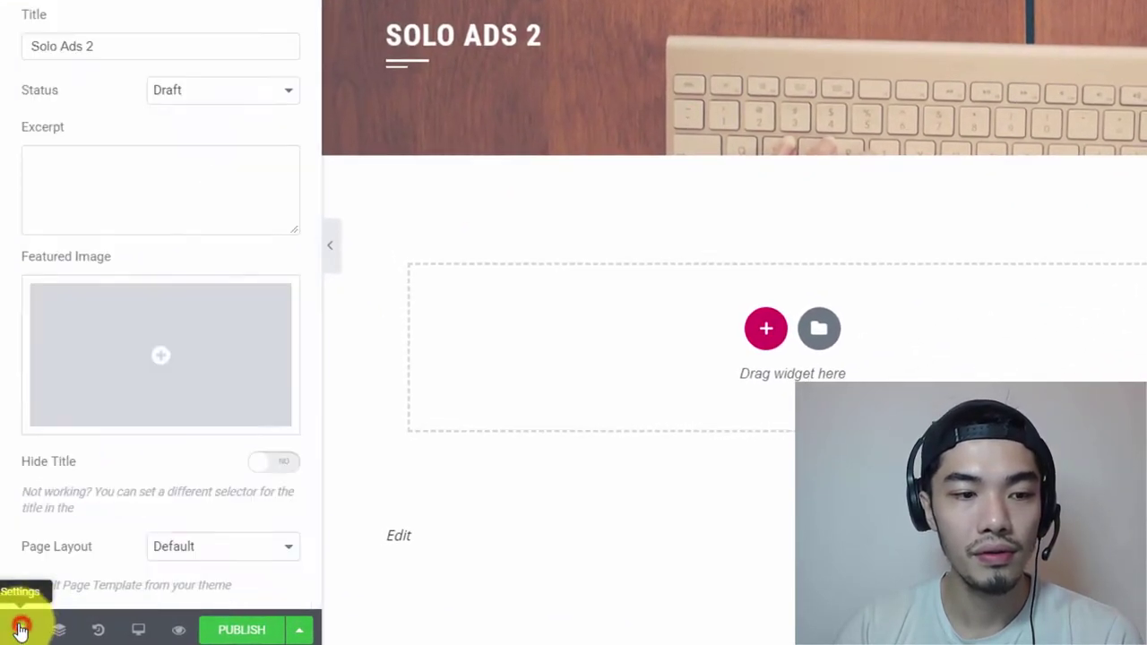
{"action": "left_click", "coordinate": [182, 556]}
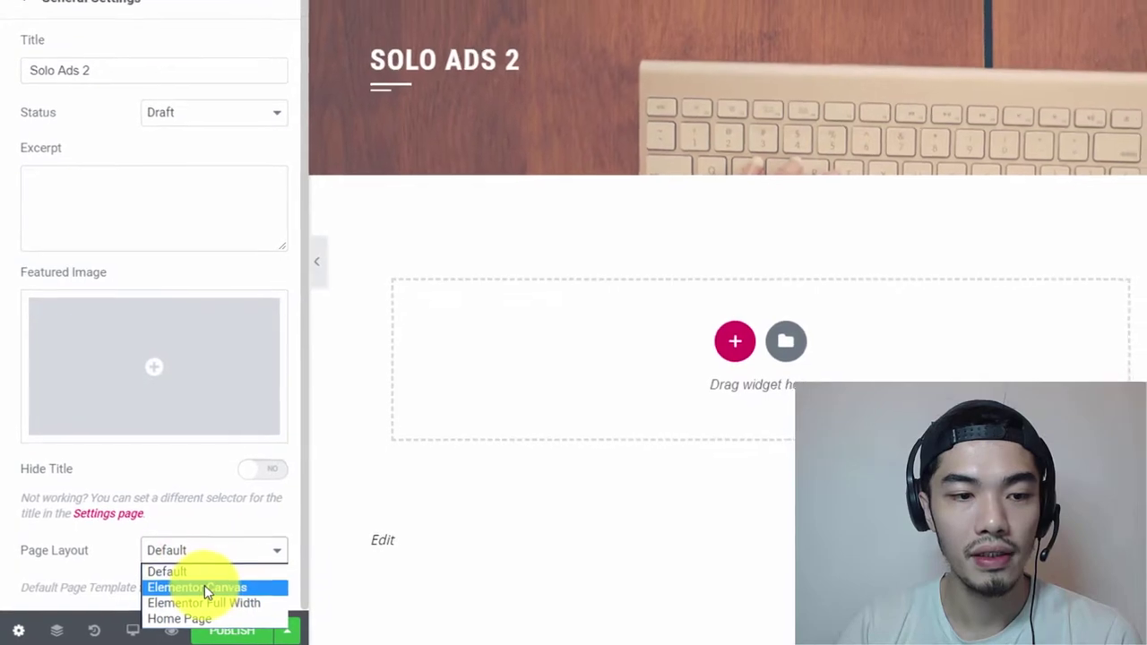
{"action": "left_click", "coordinate": [204, 584]}
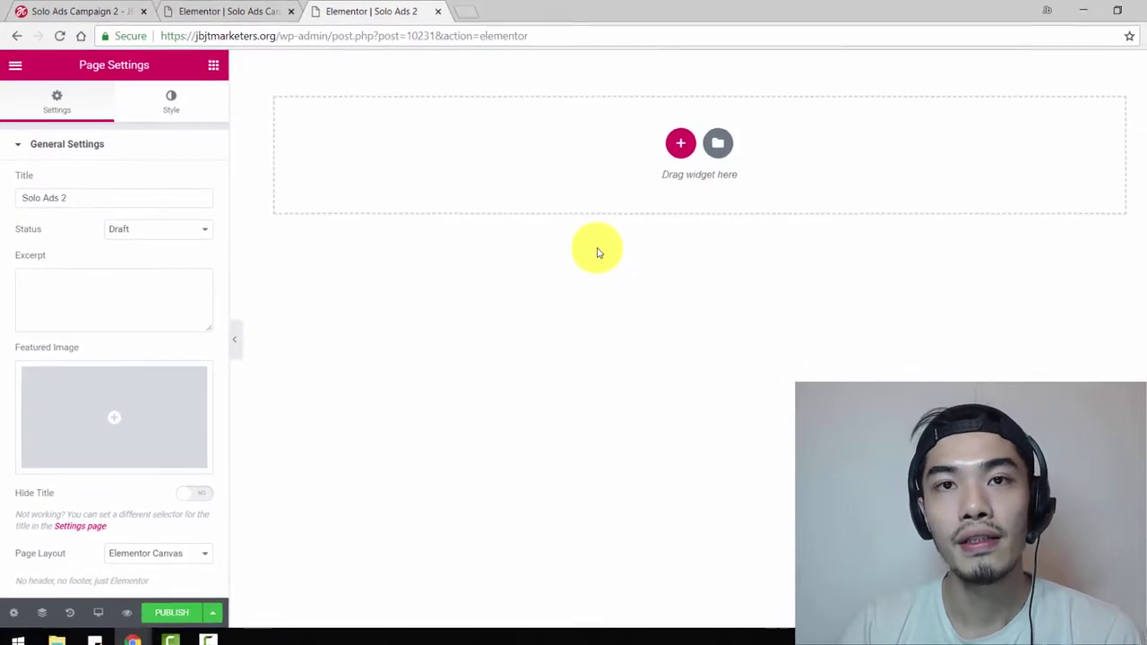
Add an equal three-column section, then narrow its left column and widen the middle one on the canvas.
{"action": "left_click", "coordinate": [667, 142]}
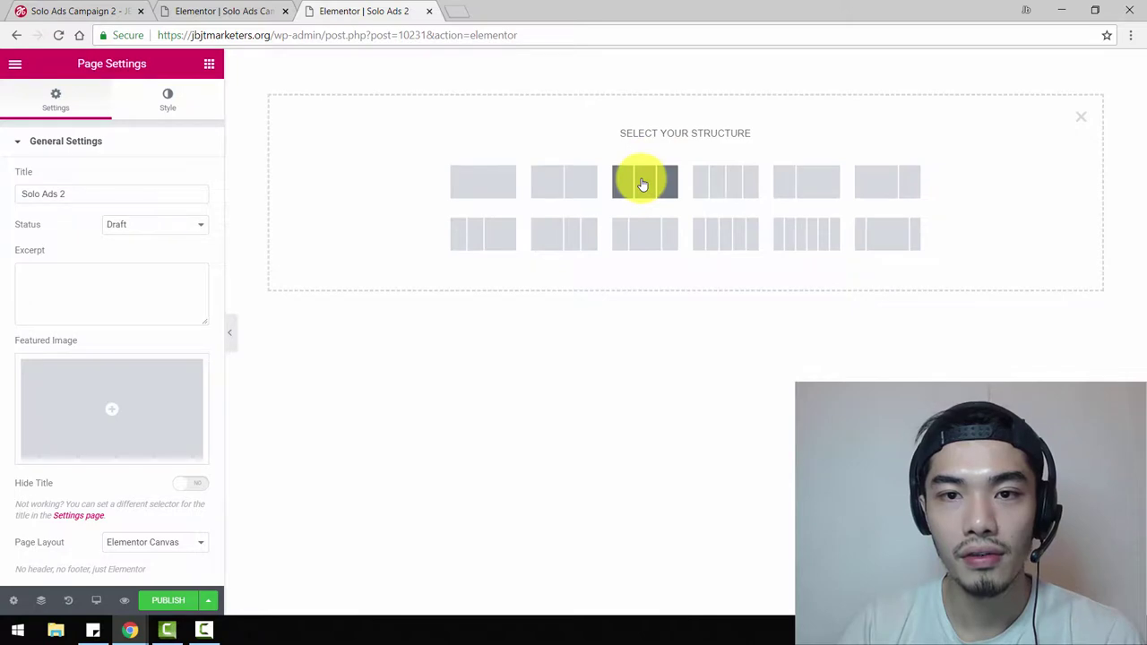
{"action": "left_click", "coordinate": [641, 182]}
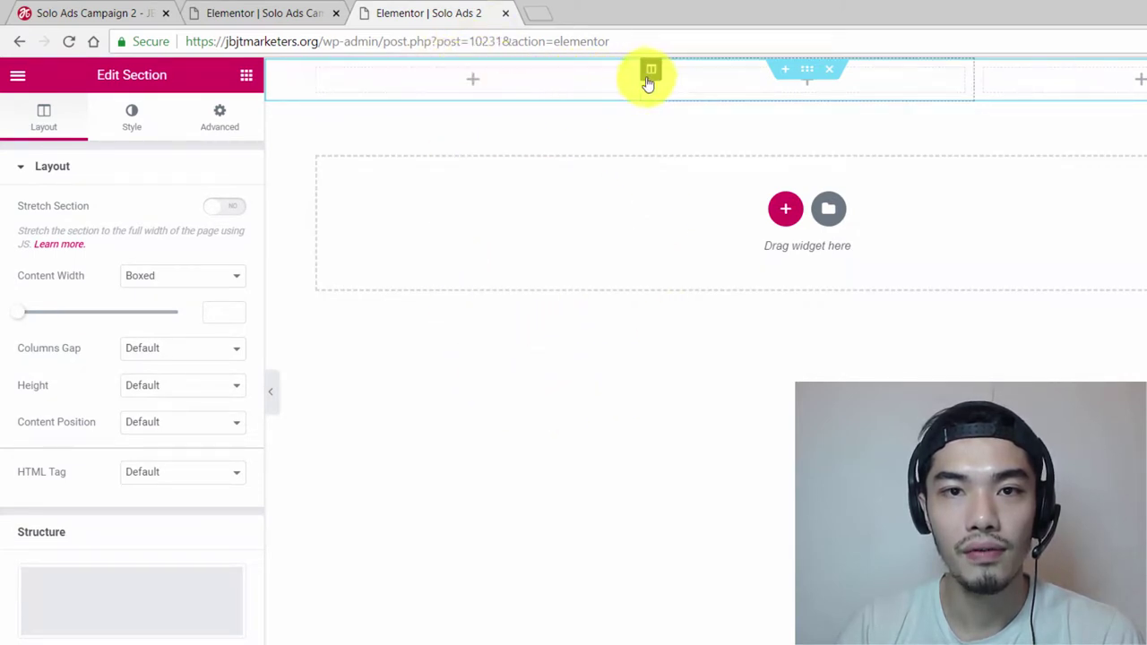
{"action": "left_click_drag", "start_coordinate": [641, 74], "coordinate": [432, 81]}
{"action": "left_click_drag", "start_coordinate": [968, 85], "coordinate": [1005, 82]}
{"action": "left_click_drag", "start_coordinate": [430, 81], "coordinate": [438, 83]}
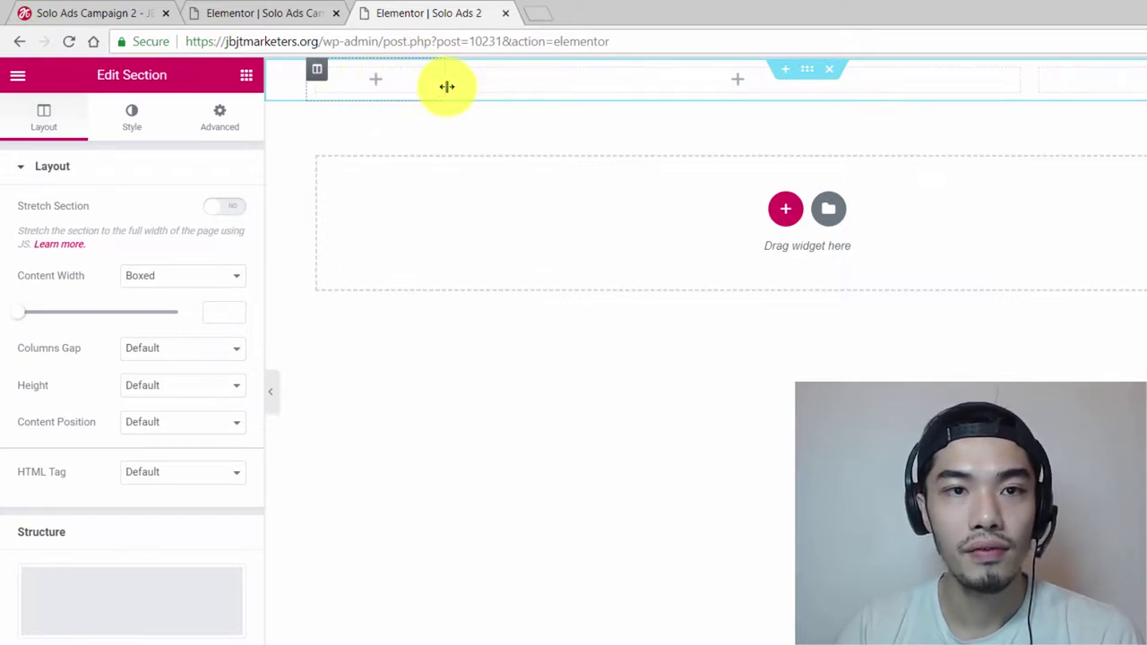
Set the width of the section's left column to 15%.
{"action": "left_click", "coordinate": [321, 74]}
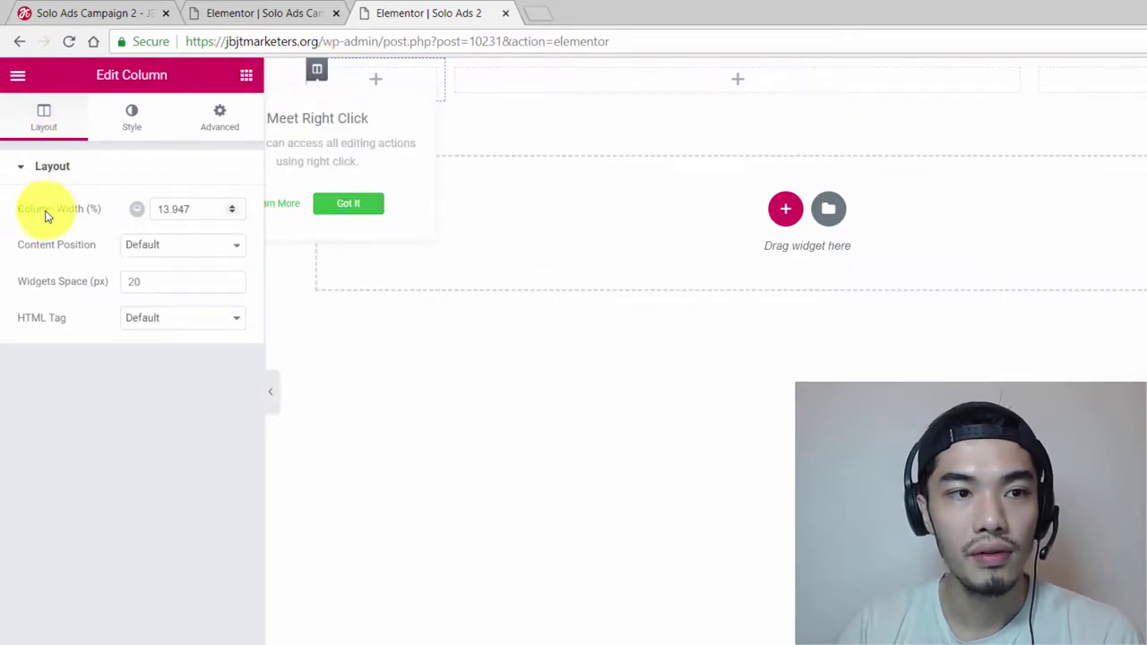
{"action": "double_click", "coordinate": [199, 205]}
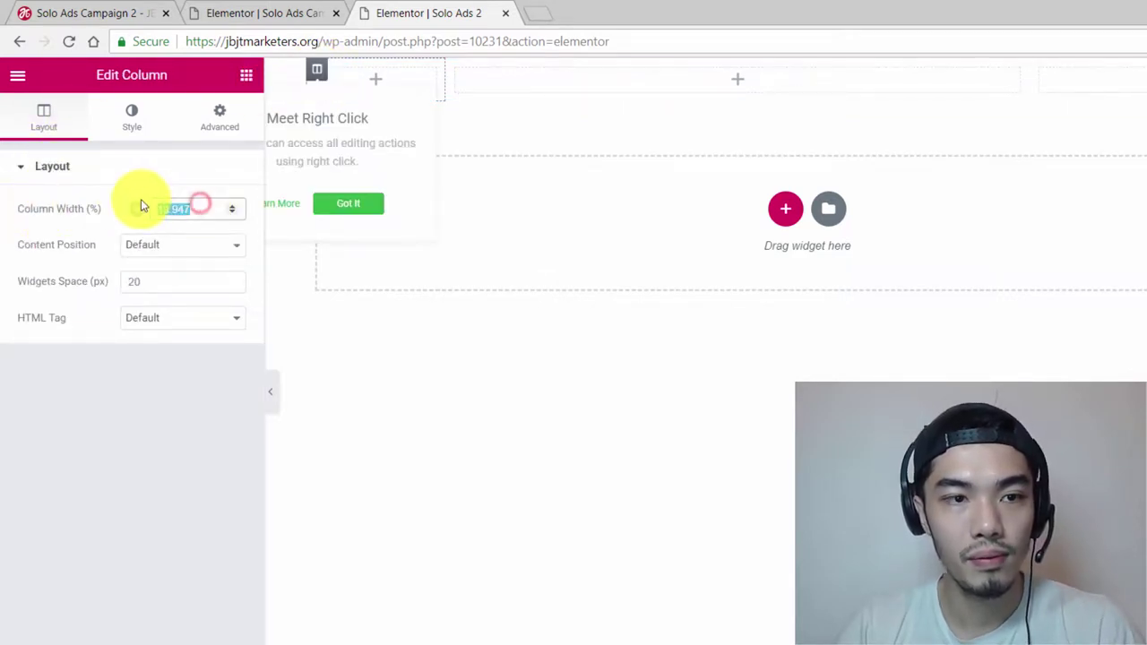
{"action": "type", "text": "15"}
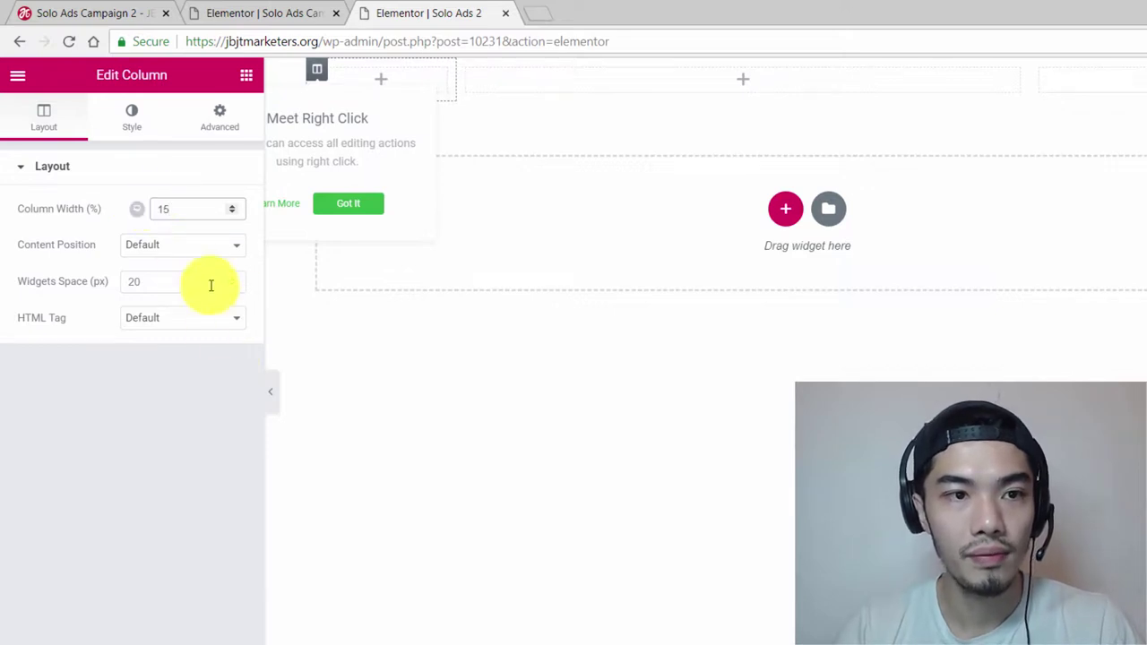
{"action": "left_click", "coordinate": [203, 385]}
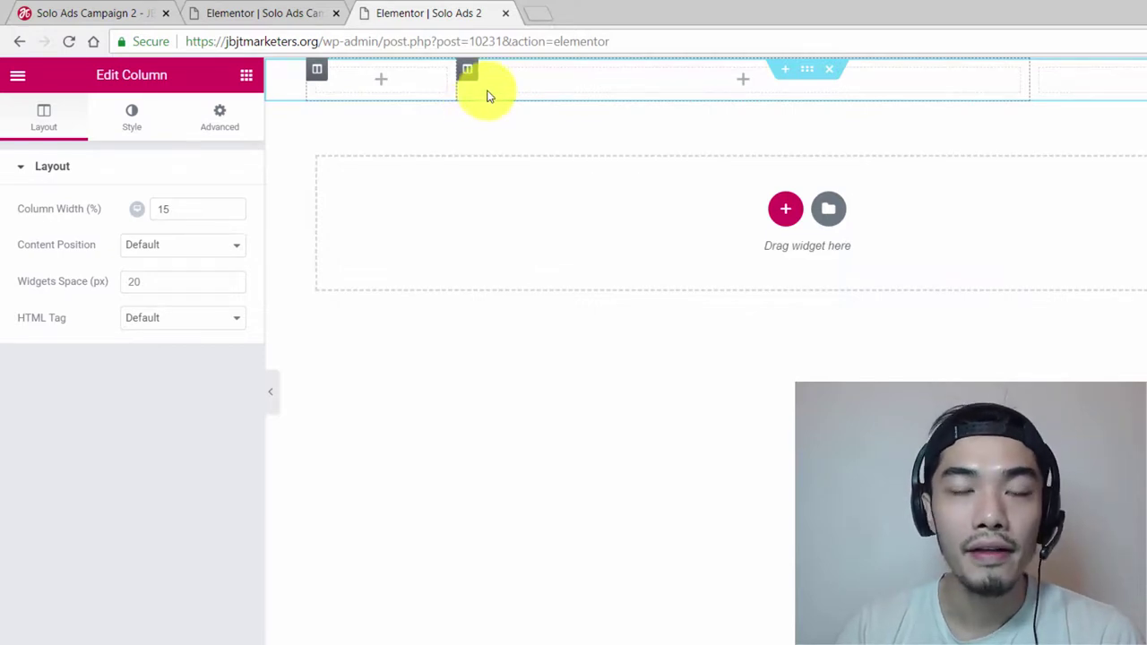
Add a Heading widget to the middle column with the title "Solo ads campaign handbook and 27 ready-made email templates".
{"action": "left_click", "coordinate": [246, 81]}
{"action": "left_click_drag", "start_coordinate": [224, 214], "coordinate": [584, 81]}
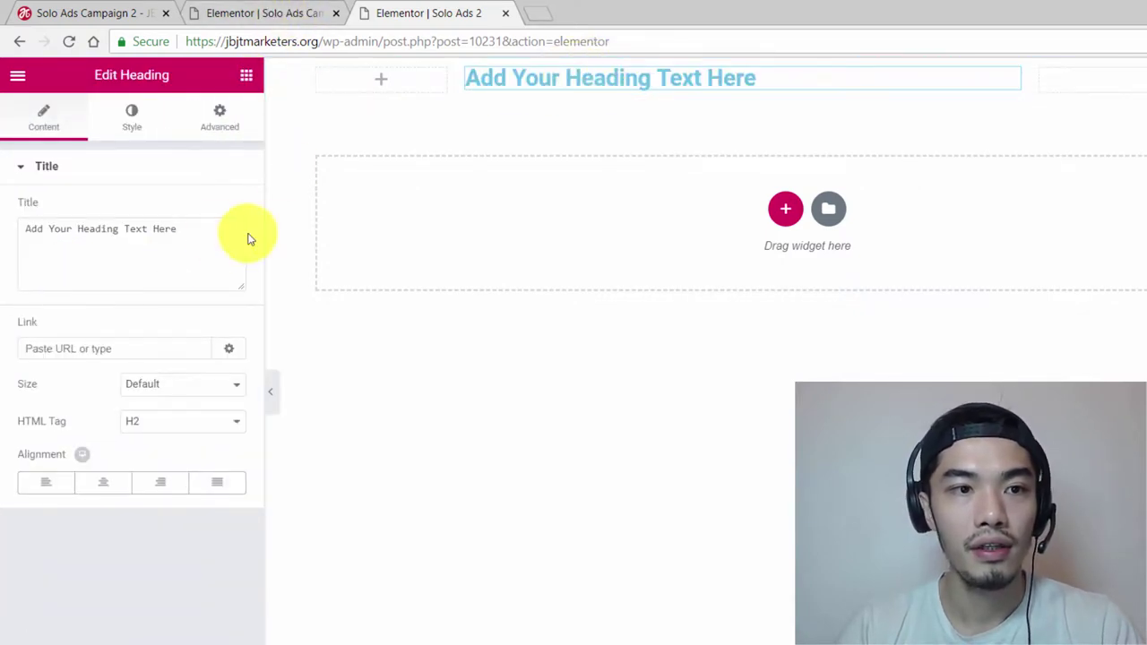
{"action": "left_click_drag", "start_coordinate": [205, 230], "coordinate": [45, 238]}
{"action": "type", "text": "Solo ads campaign handbook and 27 ready-made email templates"}
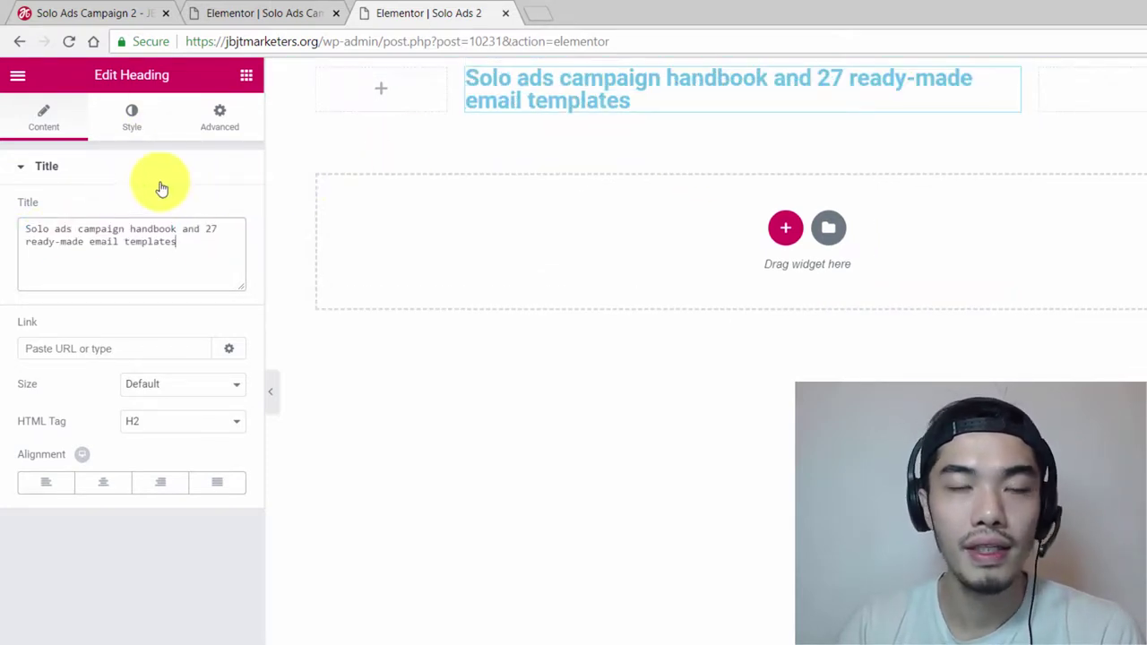
{"action": "left_click", "coordinate": [56, 184]}
Set the heading's typography to the Verdana family at a size of 45 px.
{"action": "left_click", "coordinate": [139, 126]}
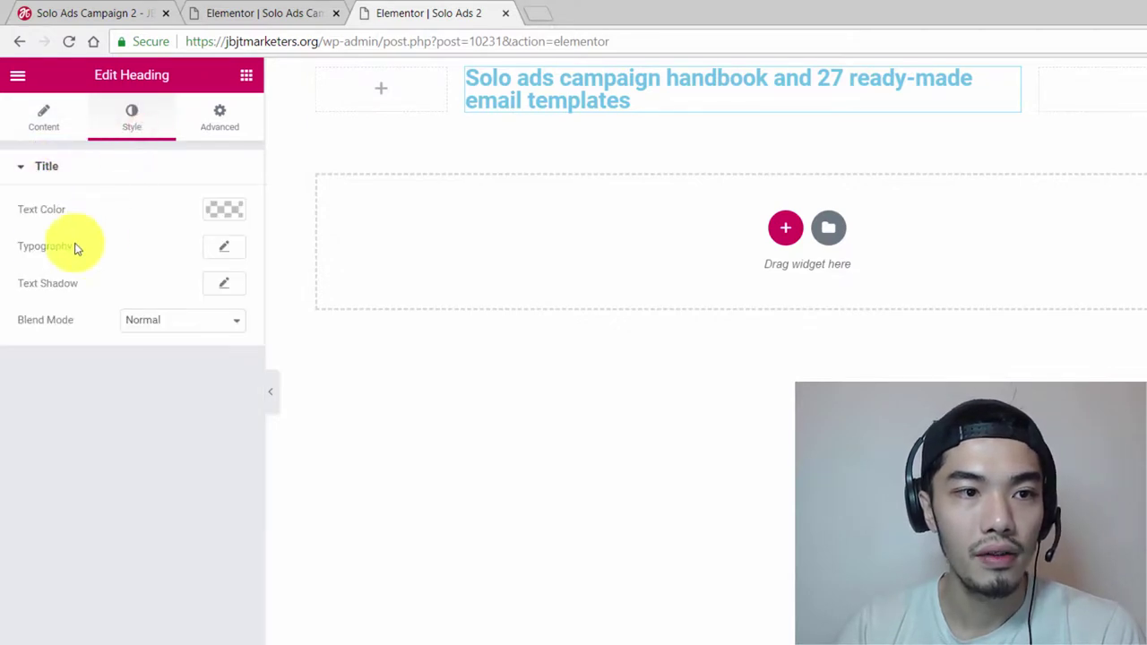
{"action": "left_click", "coordinate": [224, 246]}
{"action": "left_click_drag", "start_coordinate": [36, 359], "coordinate": [66, 361]}
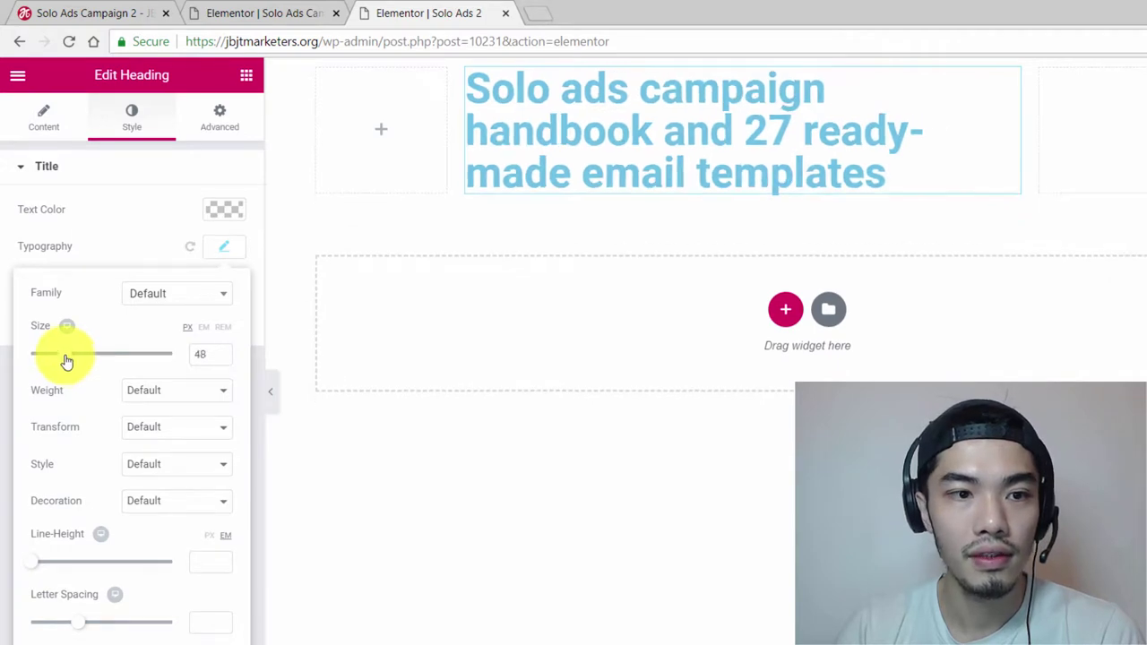
{"action": "left_click", "coordinate": [191, 295]}
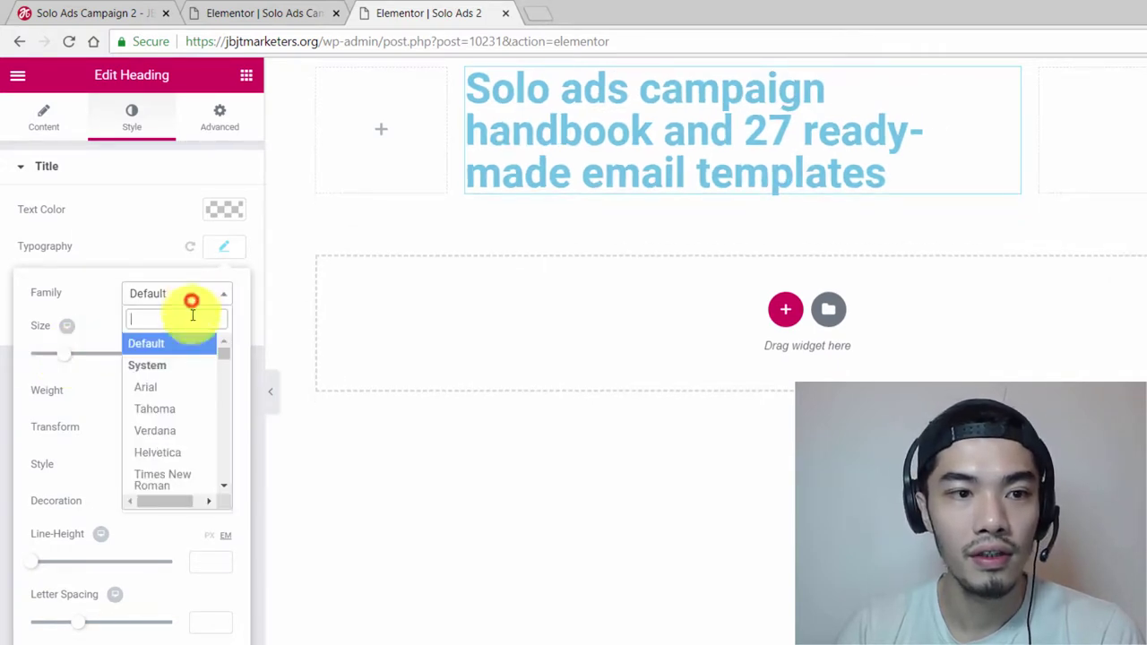
{"action": "left_click_drag", "start_coordinate": [220, 355], "coordinate": [222, 367]}
{"action": "left_click_drag", "start_coordinate": [221, 430], "coordinate": [217, 346]}
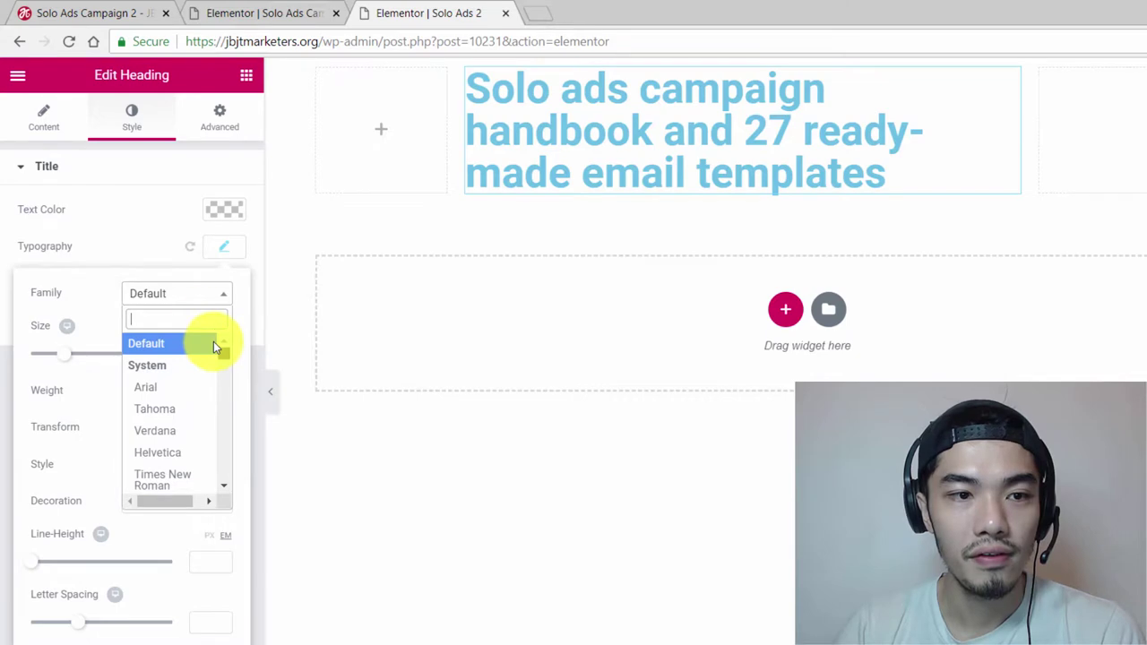
{"action": "left_click", "coordinate": [175, 431]}
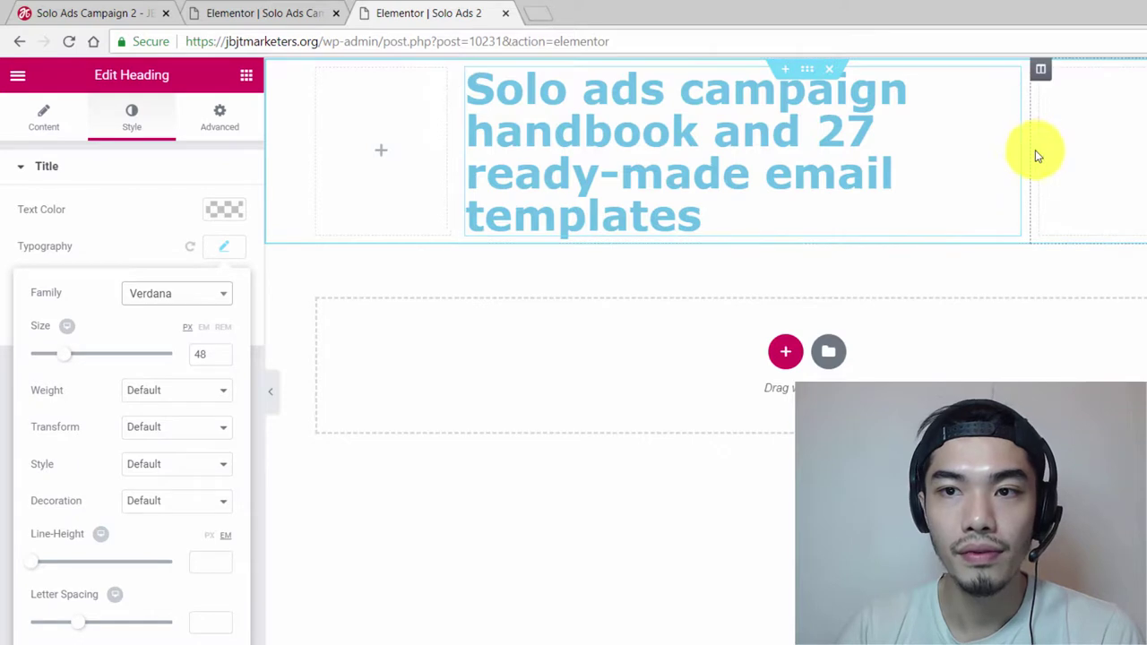
{"action": "left_click", "coordinate": [222, 357]}
{"action": "left_click", "coordinate": [222, 357]}
{"action": "left_click", "coordinate": [222, 358]}
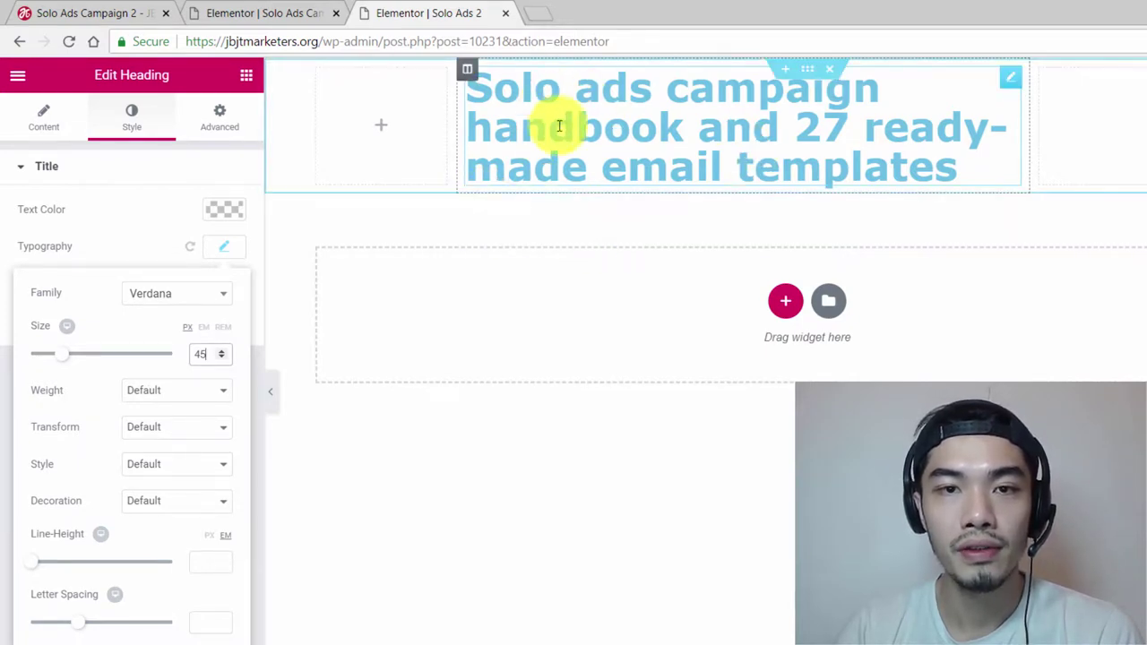
Add a Text Editor below the heading reading "Please insert your name and your email address, we will send the handbook and all the templates to your email".
{"action": "left_click", "coordinate": [246, 75]}
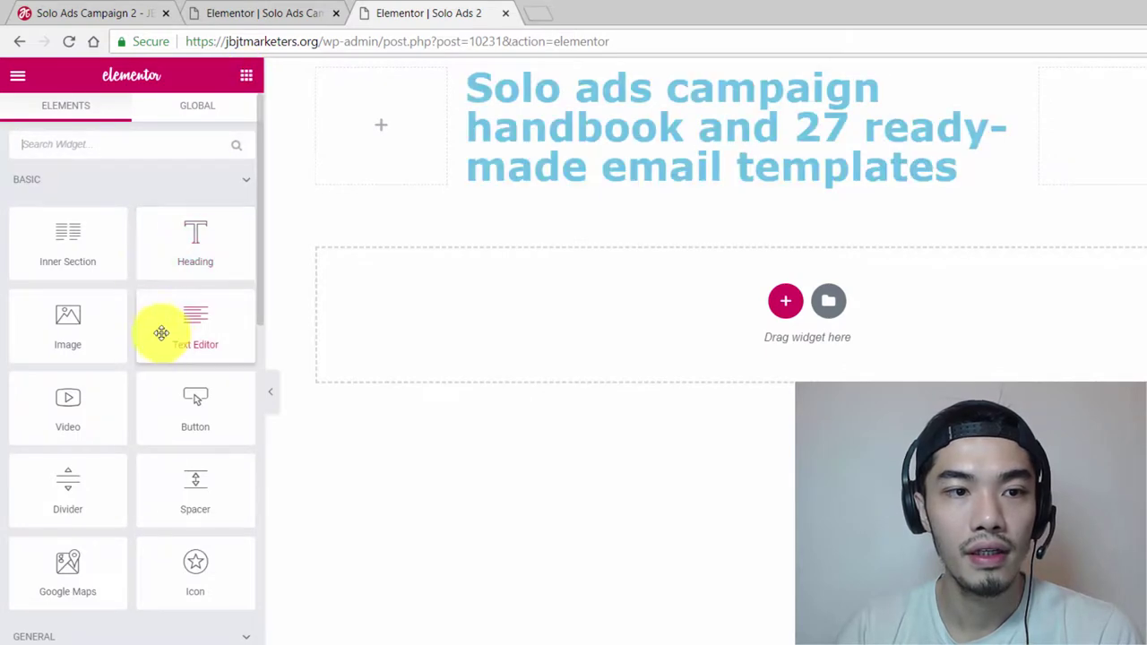
{"action": "left_click_drag", "start_coordinate": [179, 337], "coordinate": [619, 206]}
{"action": "left_click", "coordinate": [41, 536]}
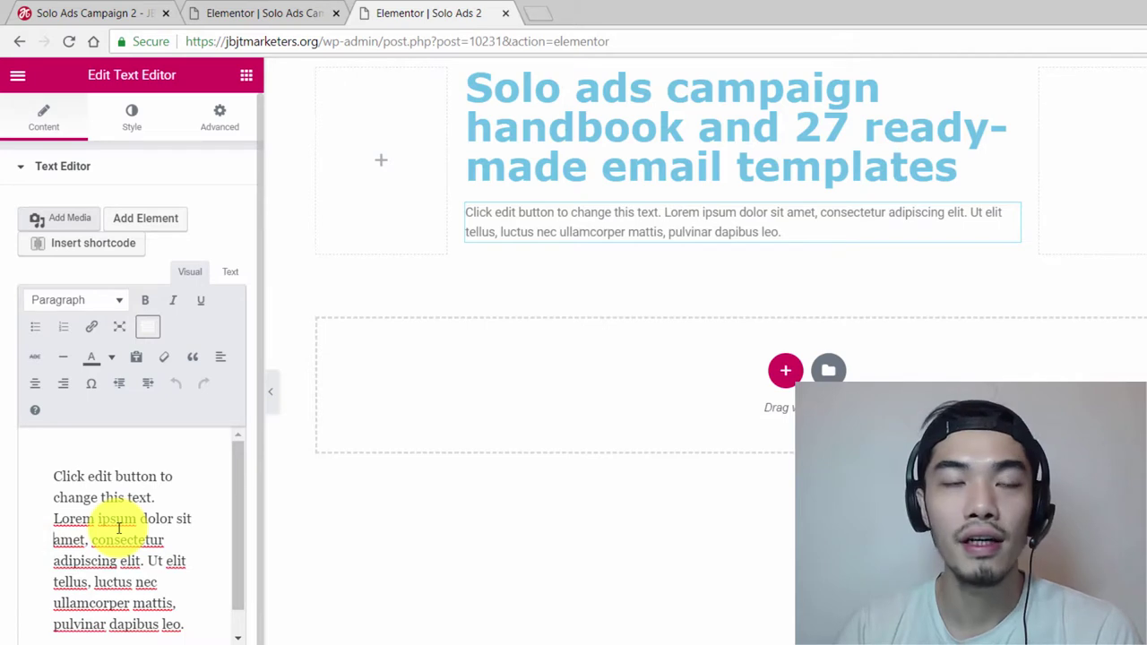
{"action": "key", "text": "ctrl+a"}
{"action": "type", "text": "Please insert your name and your email address, we will send the handbook and all the templates to your email"}
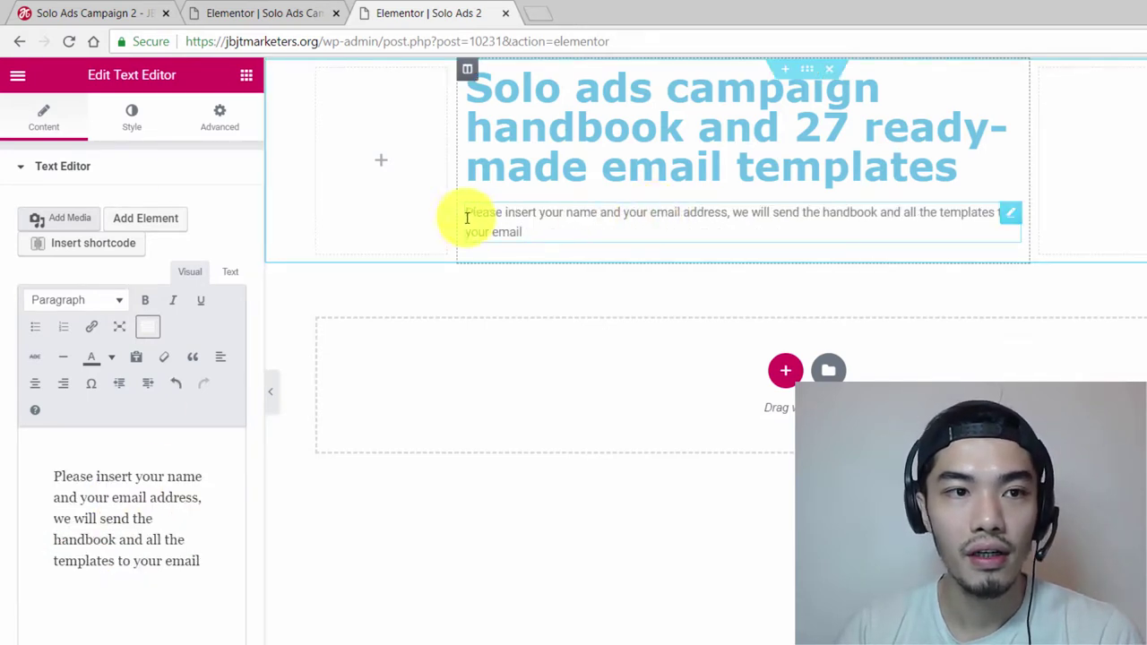
Open the typography settings of the text editor below the heading.
{"action": "left_click", "coordinate": [85, 167]}
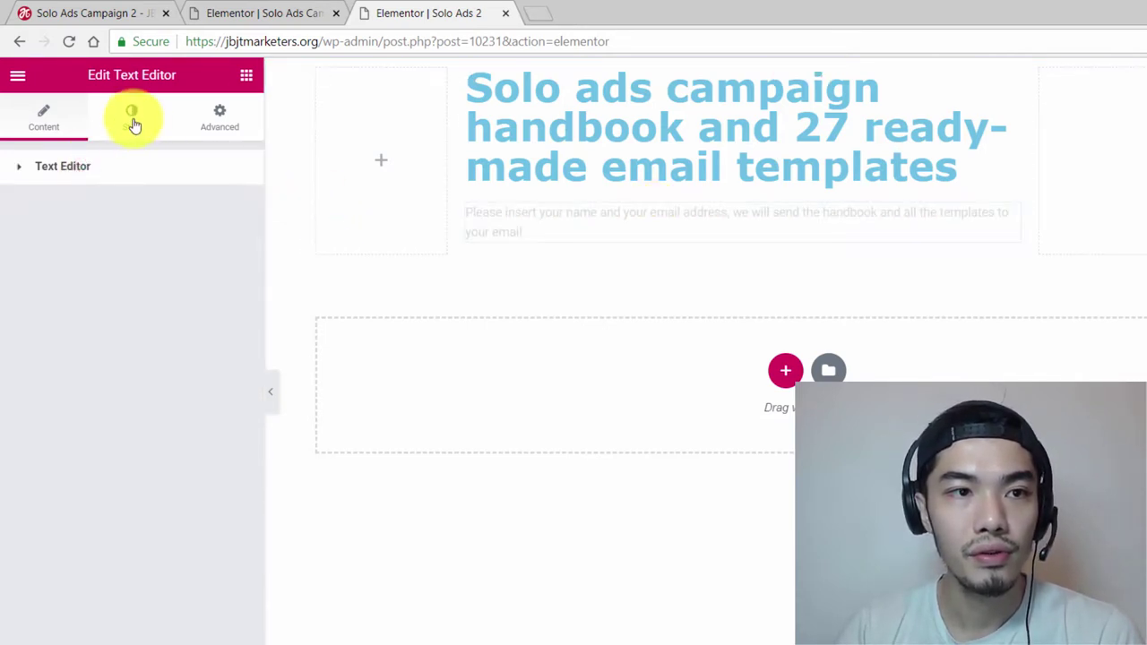
{"action": "left_click", "coordinate": [132, 119]}
{"action": "left_click", "coordinate": [221, 308]}
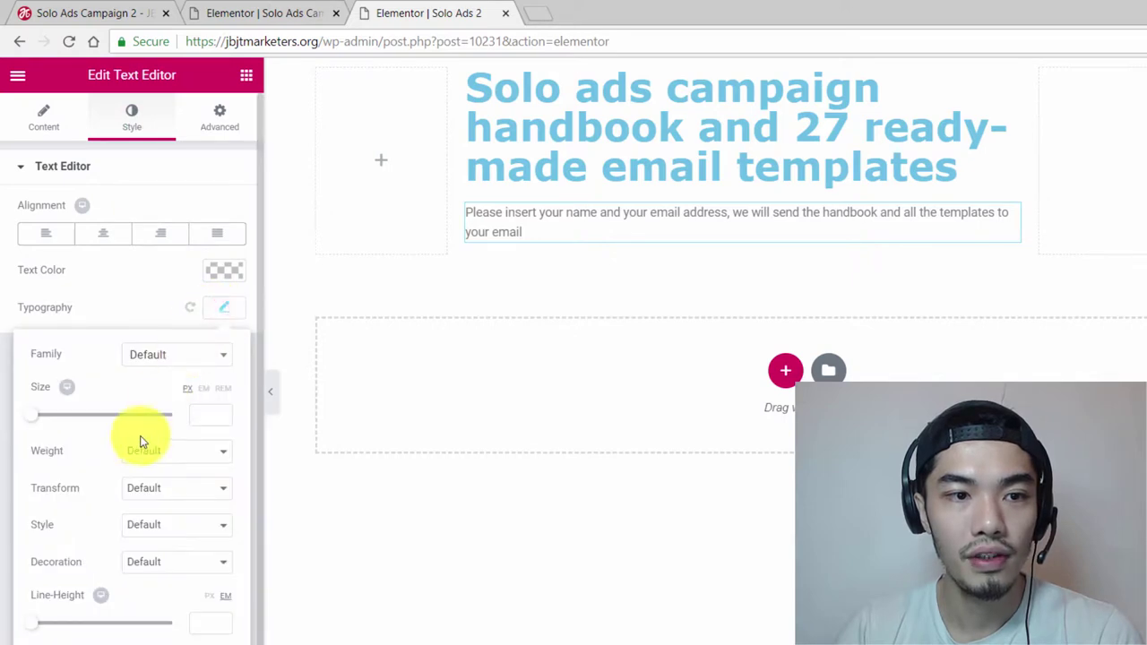
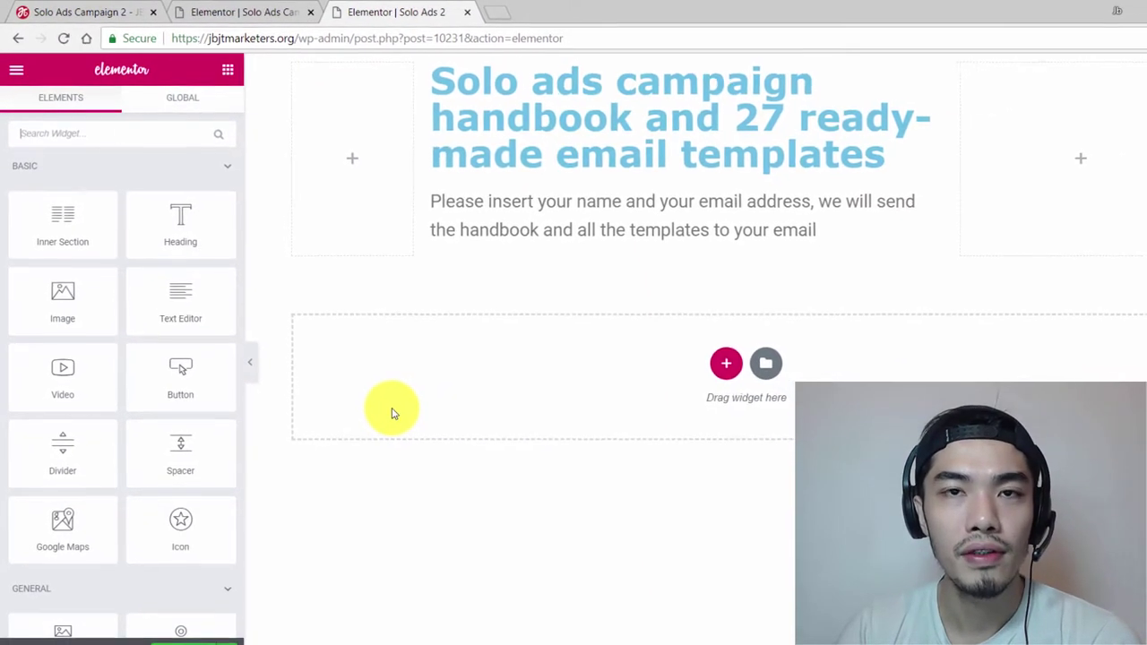
Switch to the YouTube window, view the plugins required in the "Integrate Sign Up Form onto Squeeze Page" video, and return to the Elementor window.
{"action": "mouse_move", "coordinate": [161, 642]}
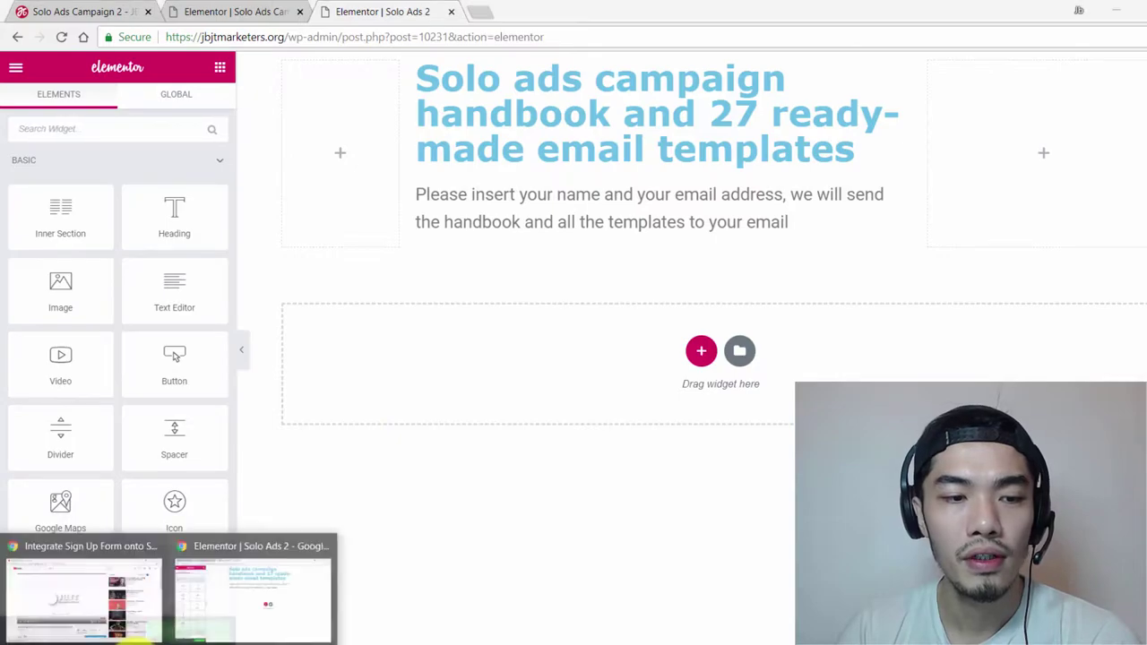
{"action": "left_click", "coordinate": [114, 621]}
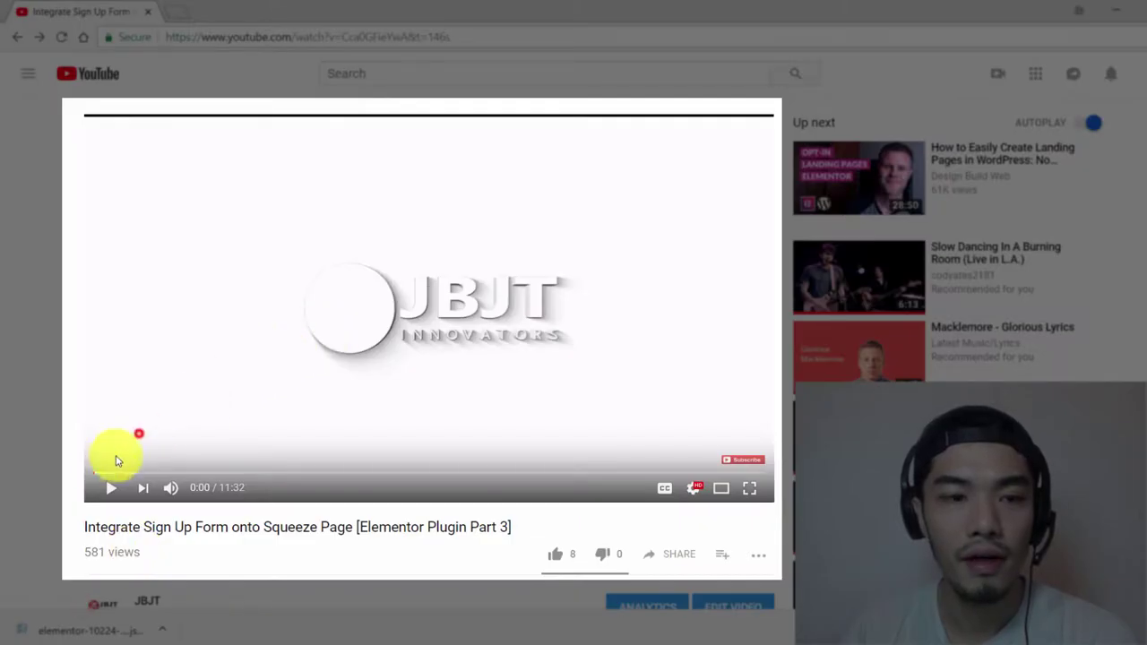
{"action": "left_click", "coordinate": [146, 472]}
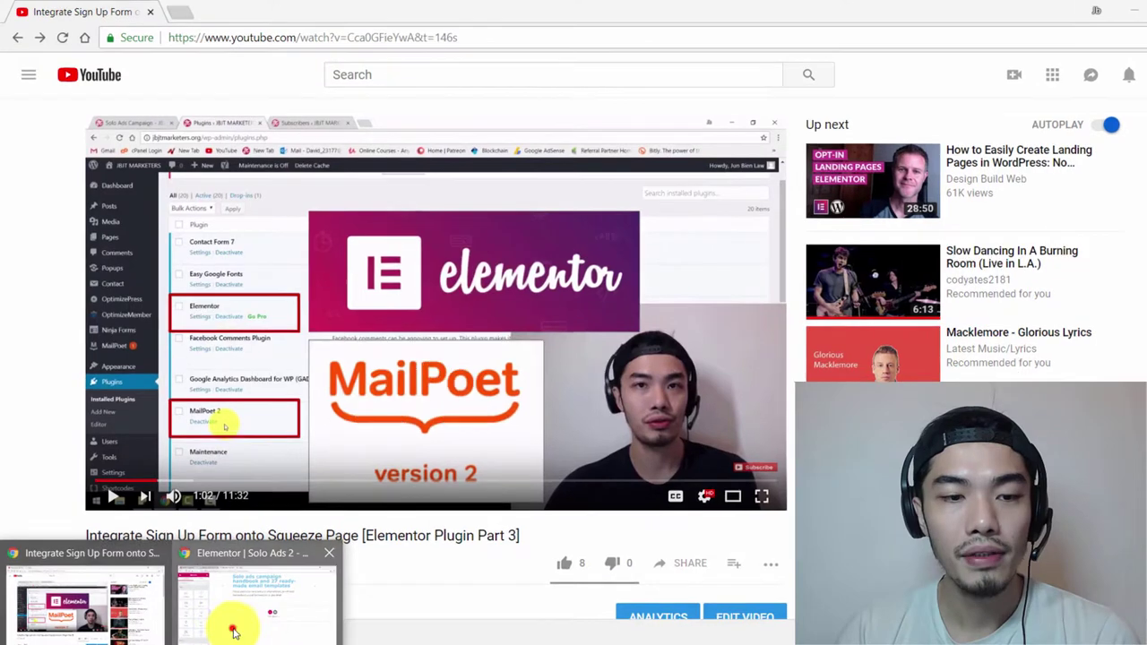
{"action": "left_click", "coordinate": [256, 601]}
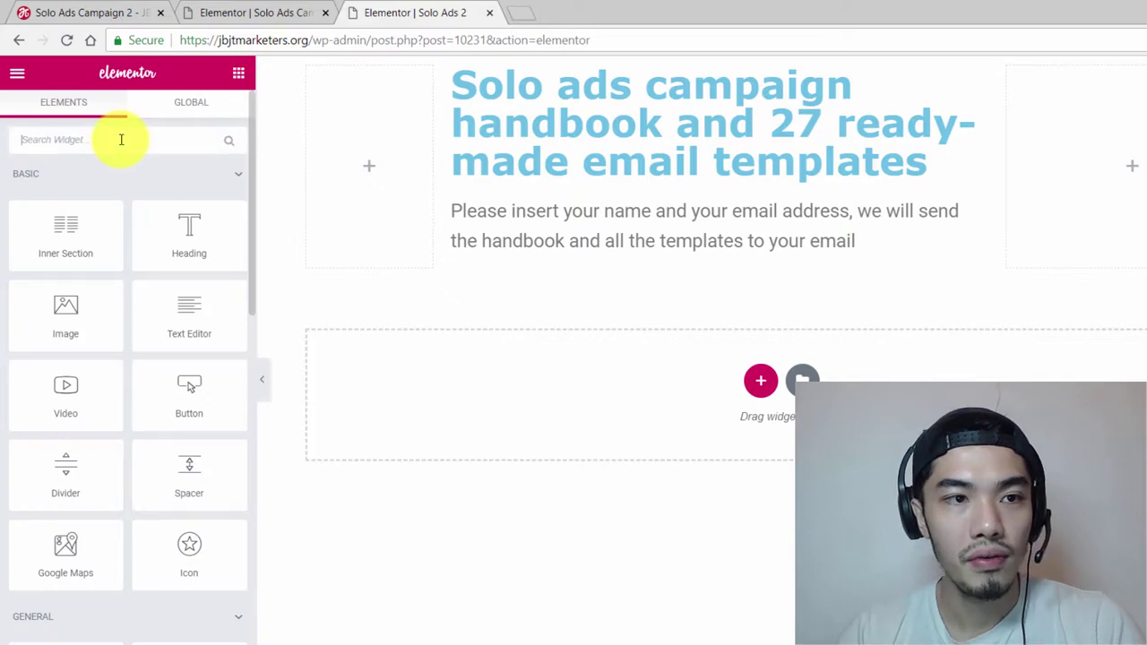
Add a MailPoet Subscription Form widget below the intro text and select the Solo Ads Campaign form.
{"action": "type", "text": "mail"}
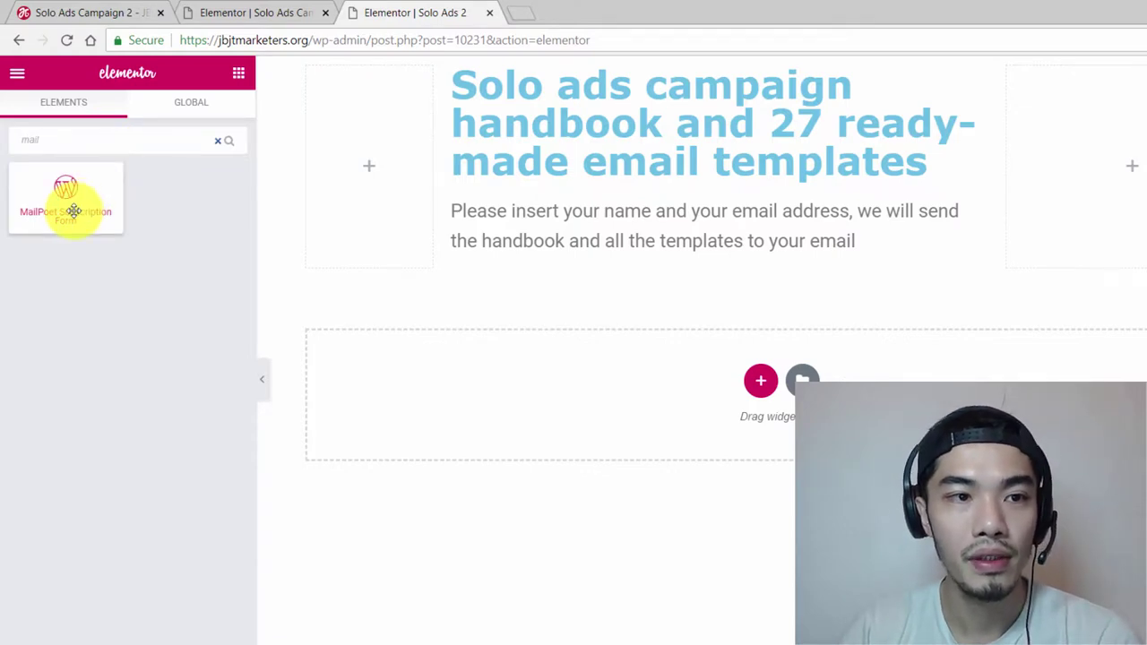
{"action": "left_click_drag", "start_coordinate": [76, 212], "coordinate": [696, 256]}
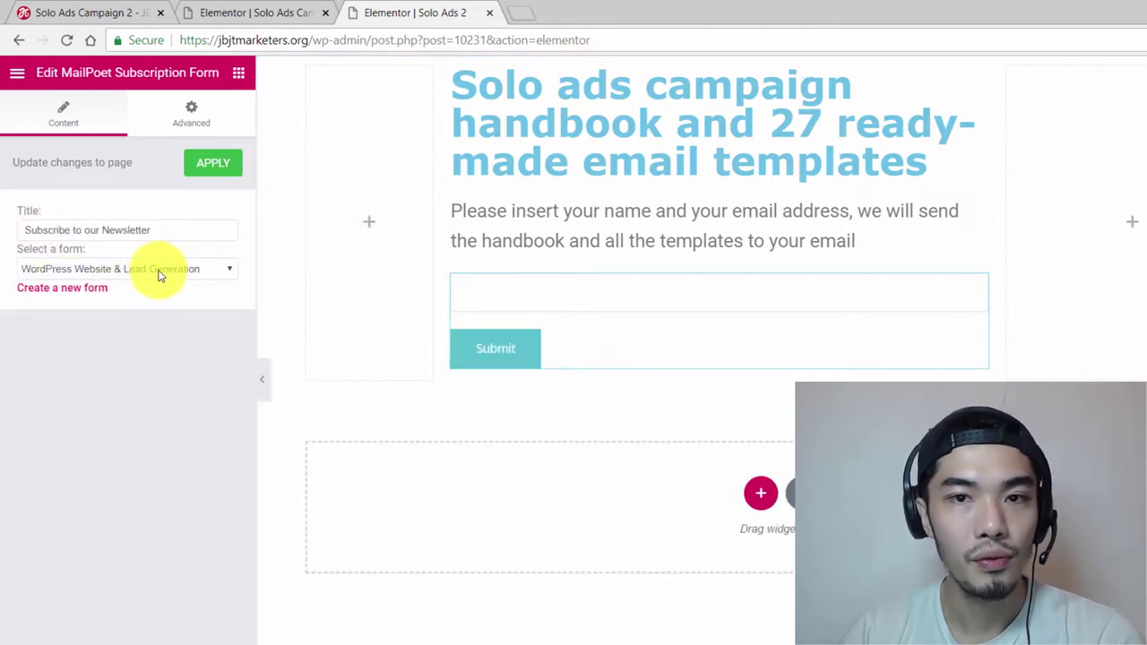
{"action": "left_click", "coordinate": [158, 270]}
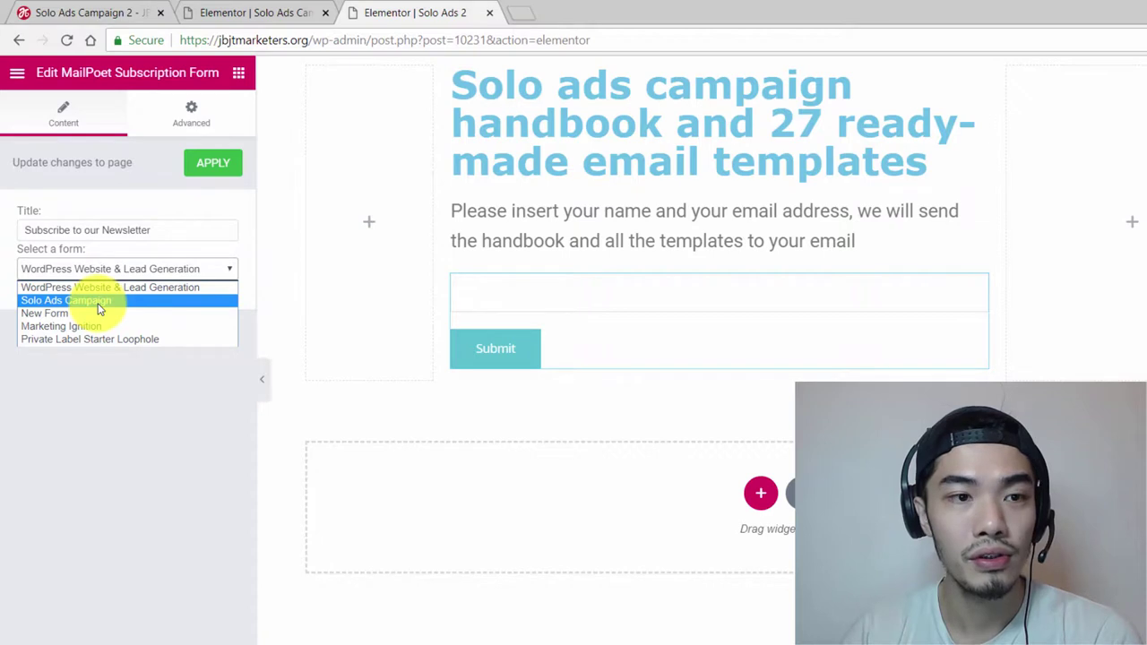
{"action": "left_click", "coordinate": [99, 301]}
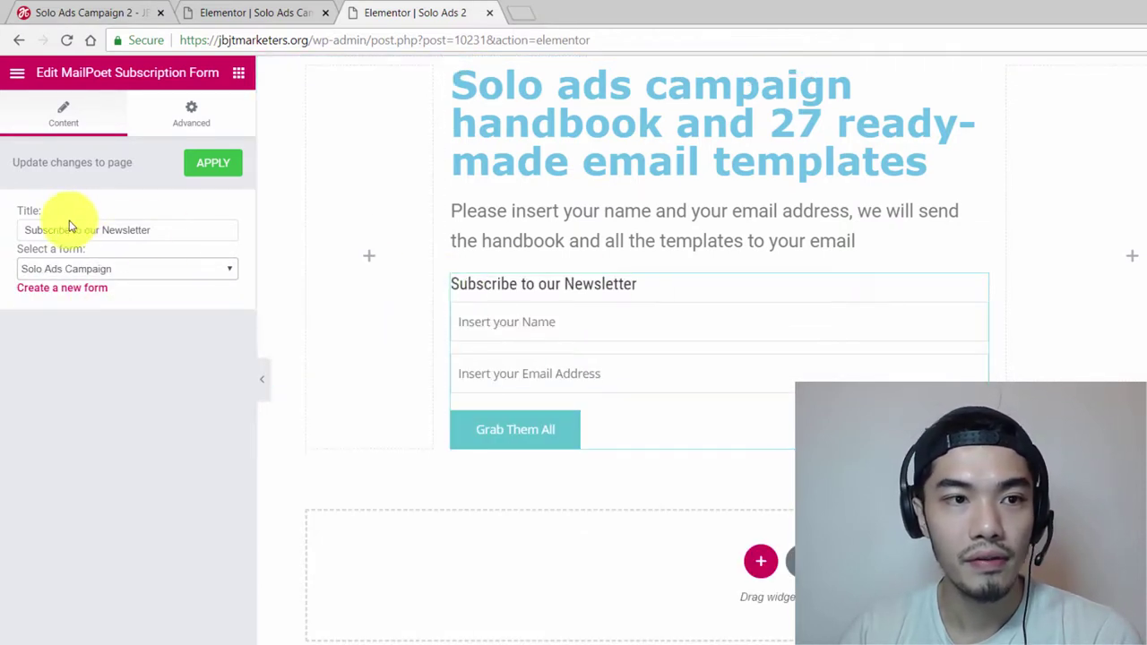
Clear the subscription form's title.
{"action": "left_click_drag", "start_coordinate": [182, 230], "coordinate": [3, 231]}
{"action": "key", "text": "BackSpace"}
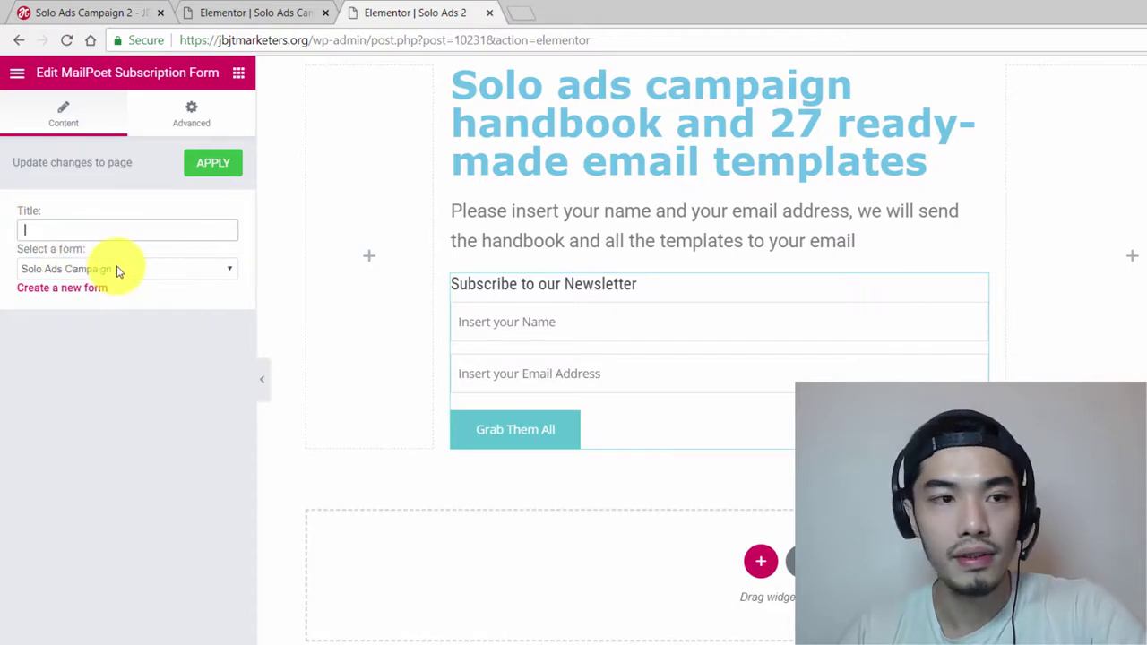
{"action": "left_click", "coordinate": [179, 381]}
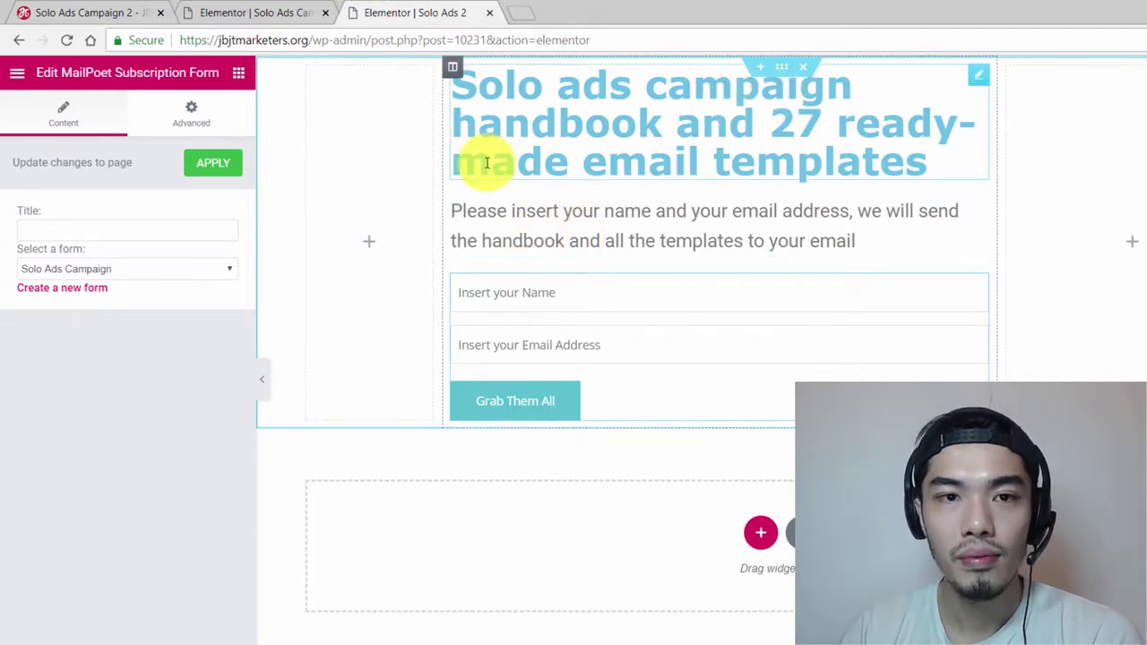
Give the opt-in section a Classic background with the media library photo of a hand holding a phone near a bridge.
{"action": "left_click", "coordinate": [785, 71]}
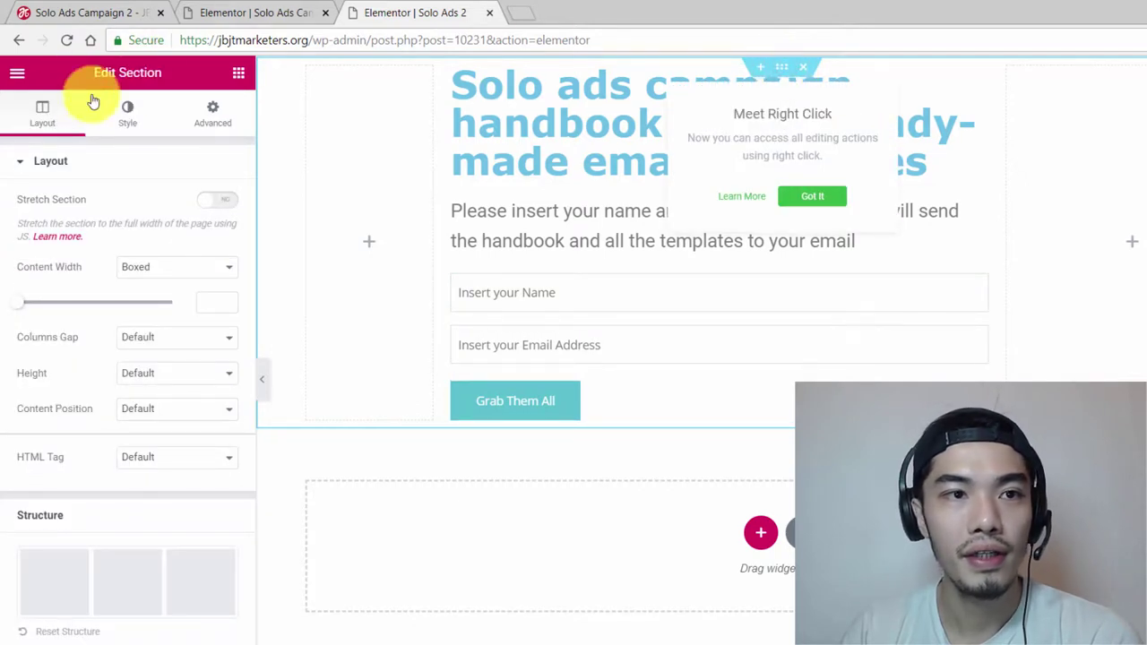
{"action": "left_click", "coordinate": [133, 126]}
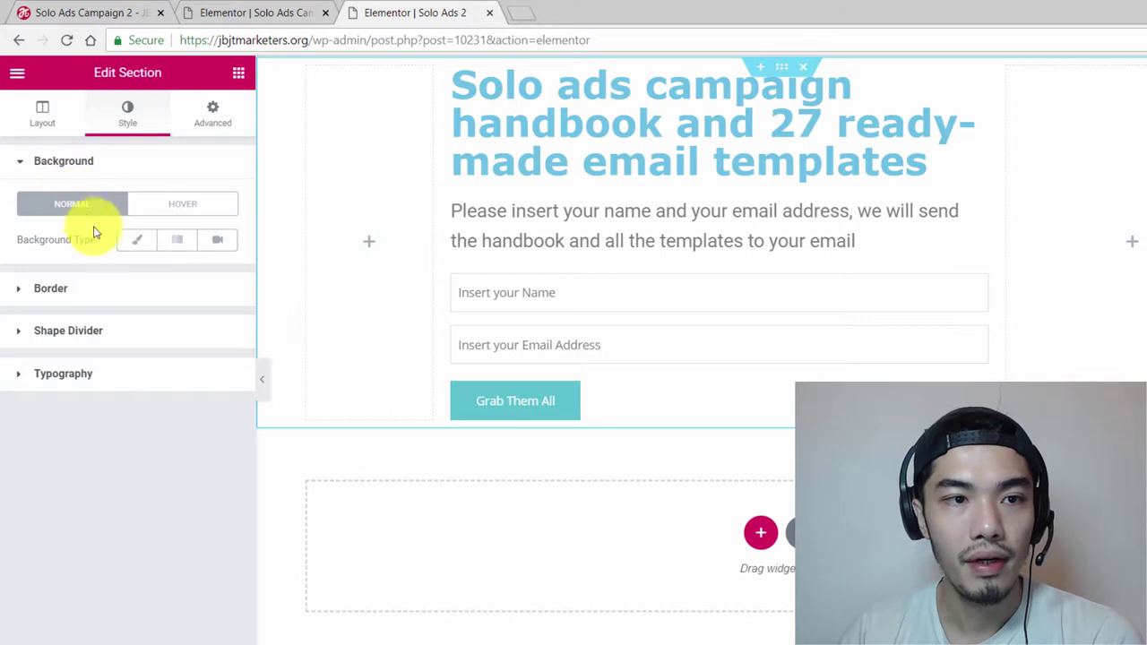
{"action": "left_click", "coordinate": [135, 243]}
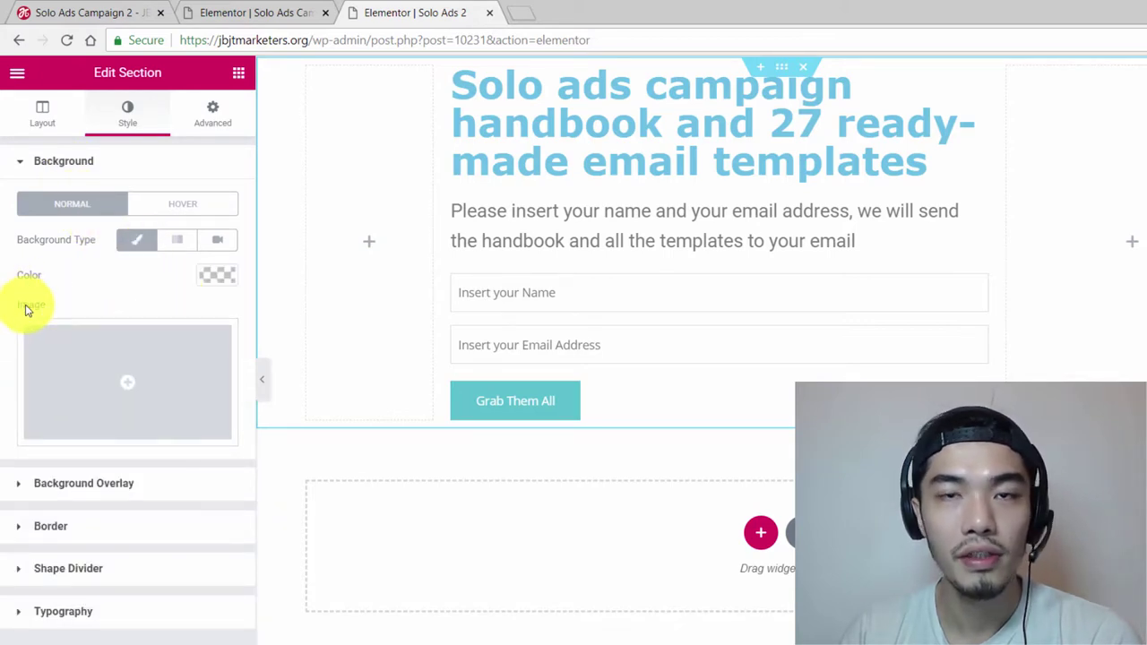
{"action": "left_click", "coordinate": [123, 384]}
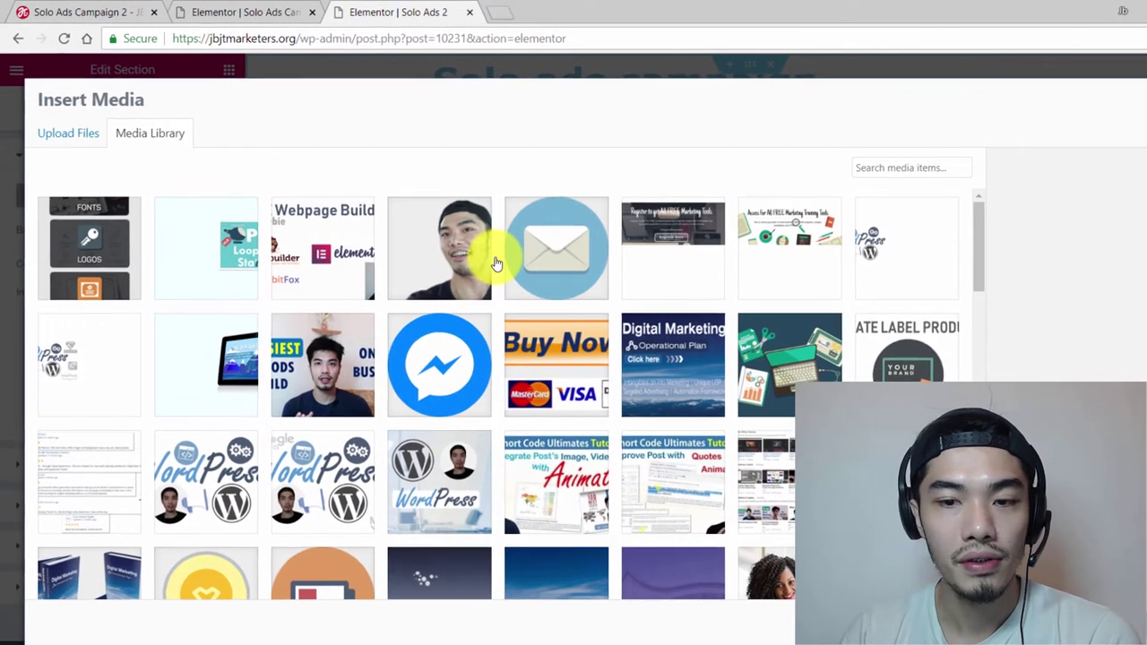
{"action": "scroll", "coordinate": [516, 274], "scroll_direction": "down", "scroll_amount": 3}
{"action": "scroll", "coordinate": [455, 238], "scroll_direction": "down", "scroll_amount": 10}
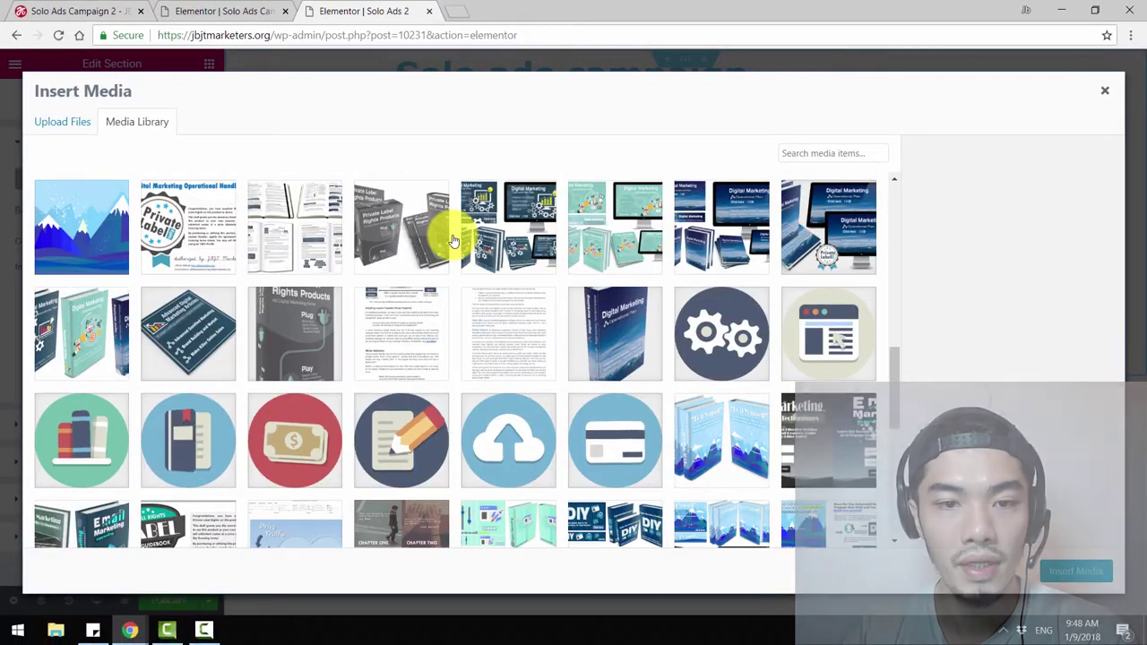
{"action": "scroll", "coordinate": [452, 240], "scroll_direction": "down", "scroll_amount": 5}
{"action": "left_click", "coordinate": [295, 219]}
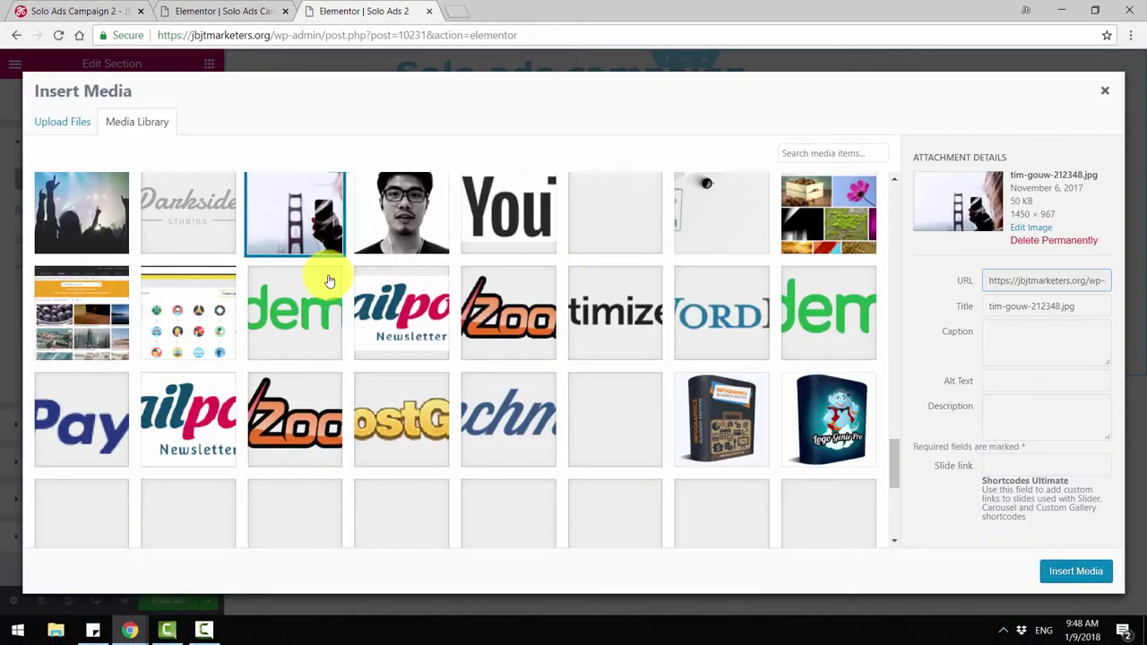
{"action": "scroll", "coordinate": [328, 276], "scroll_direction": "up", "scroll_amount": 1}
{"action": "left_click", "coordinate": [1079, 569]}
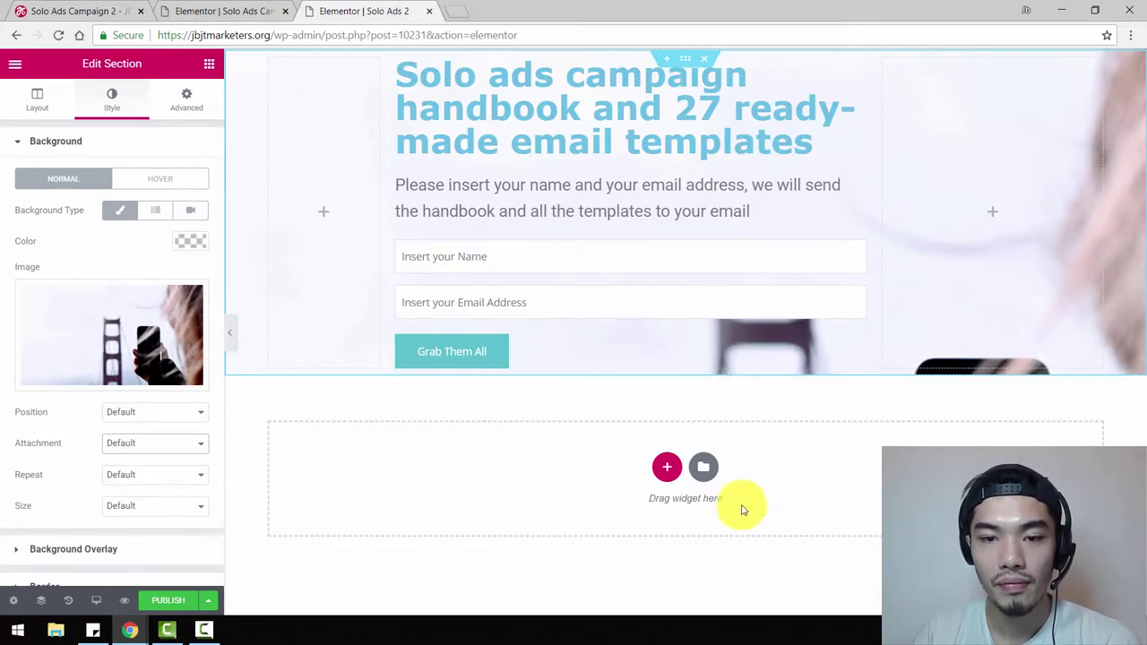
Add a new three-column section below the opt-in section.
{"action": "left_click", "coordinate": [667, 468]}
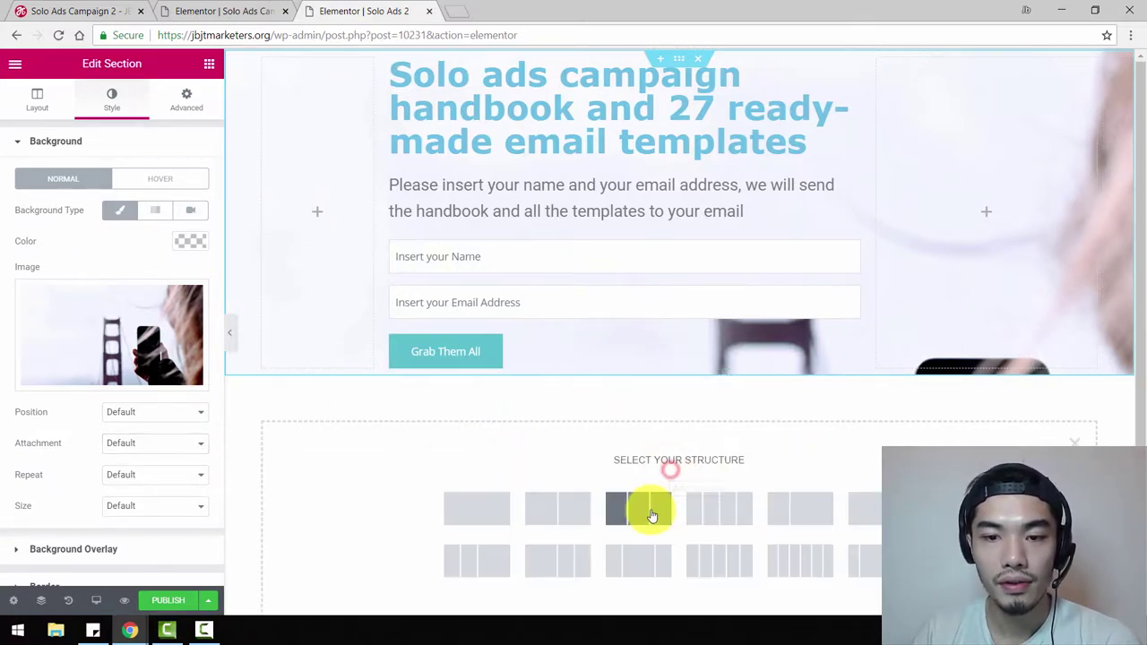
{"action": "left_click", "coordinate": [645, 509]}
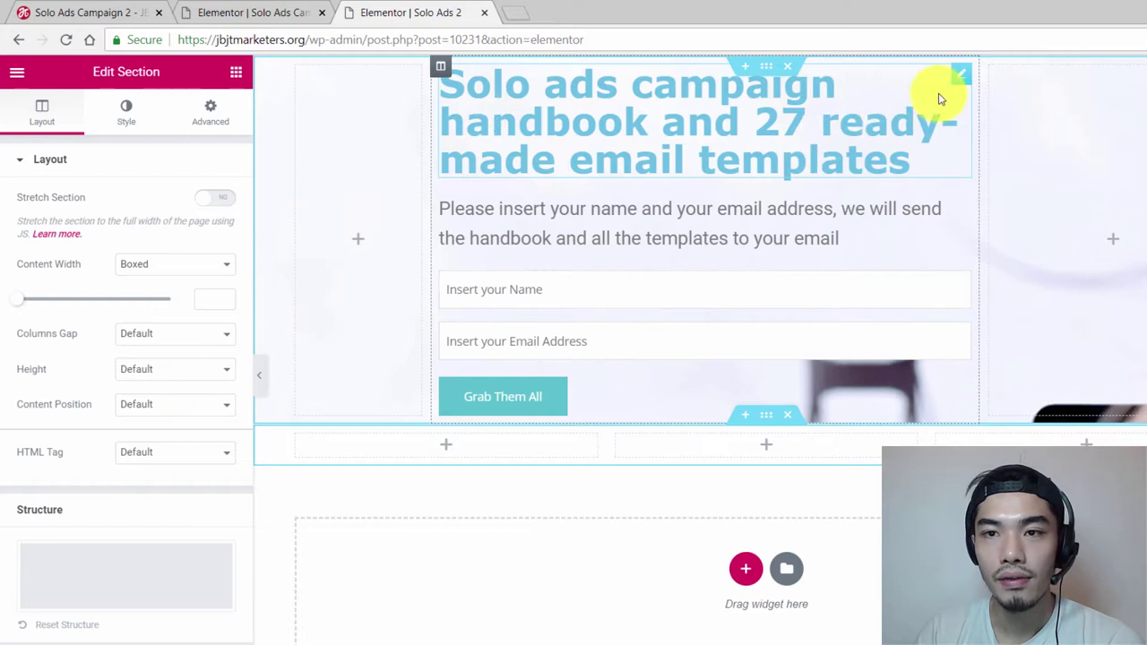
Copy the main heading, add a Heading widget to the new section's middle column, and paste the copy below it.
{"action": "right_click", "coordinate": [960, 78]}
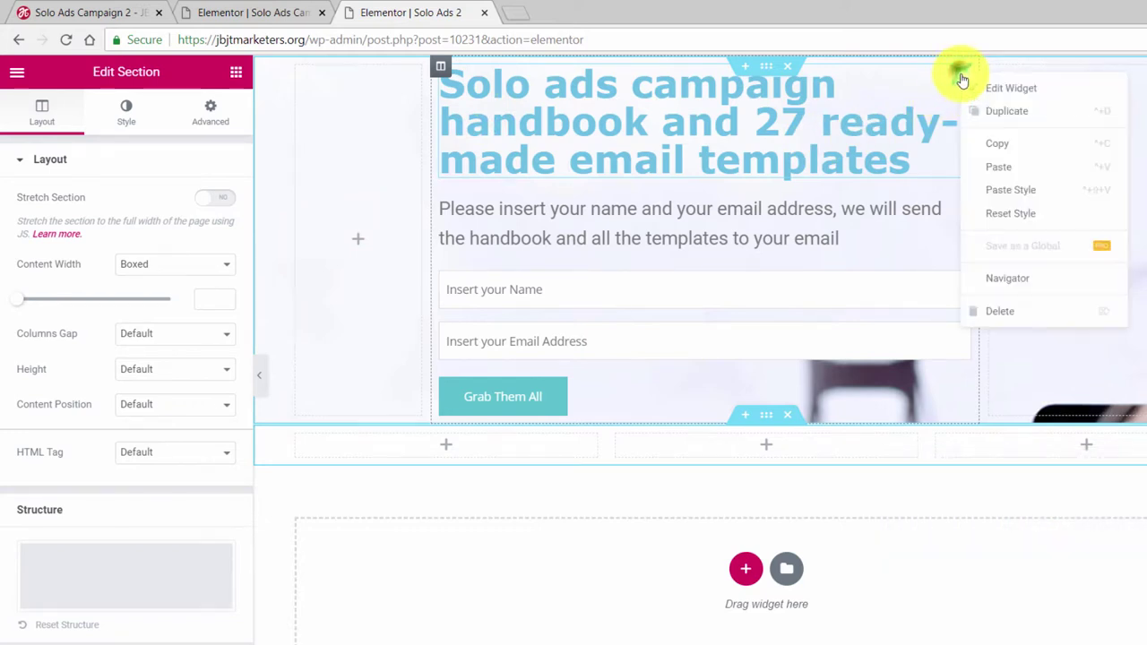
{"action": "left_click", "coordinate": [990, 148]}
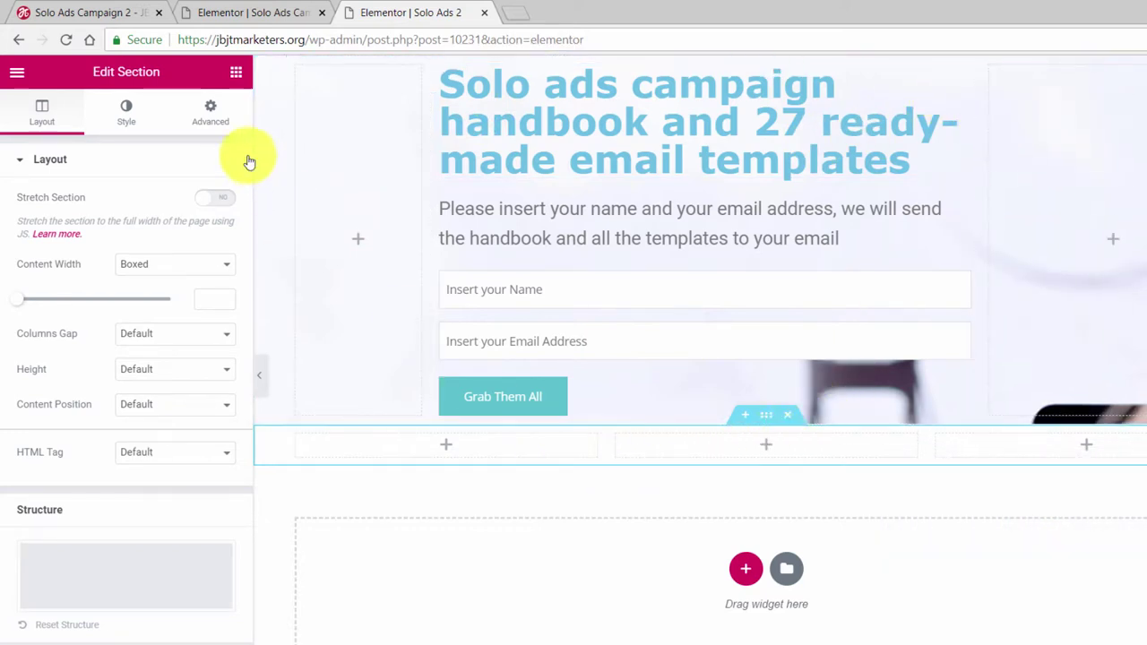
{"action": "left_click", "coordinate": [236, 72]}
{"action": "left_click_drag", "start_coordinate": [171, 240], "coordinate": [683, 446]}
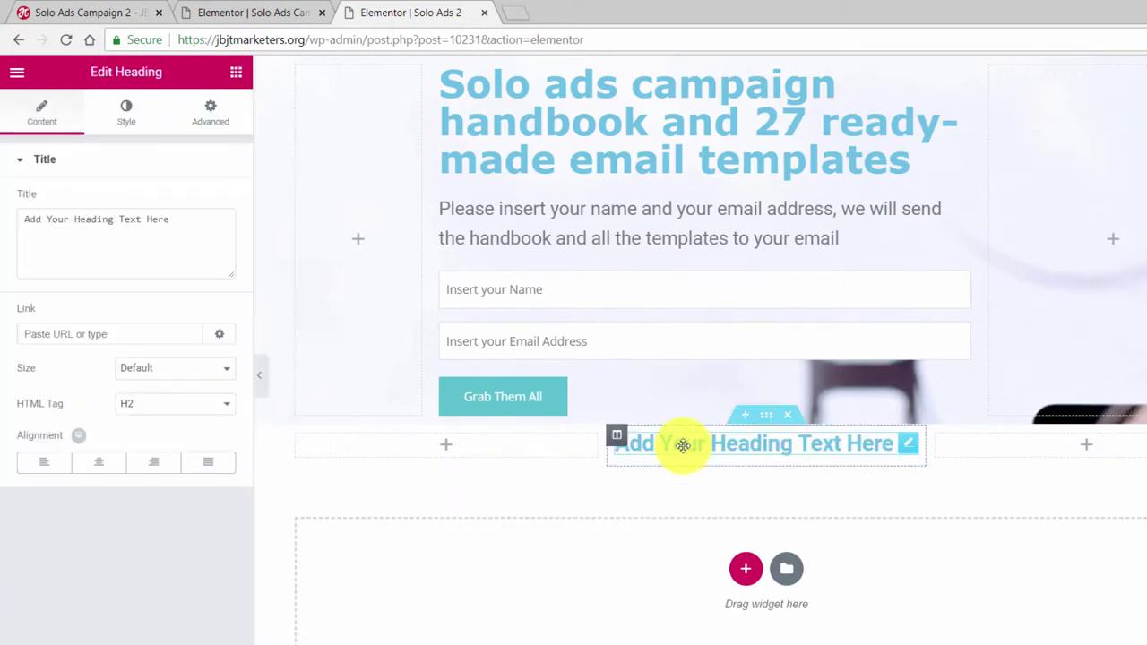
{"action": "right_click", "coordinate": [910, 449]}
{"action": "left_click", "coordinate": [943, 533]}
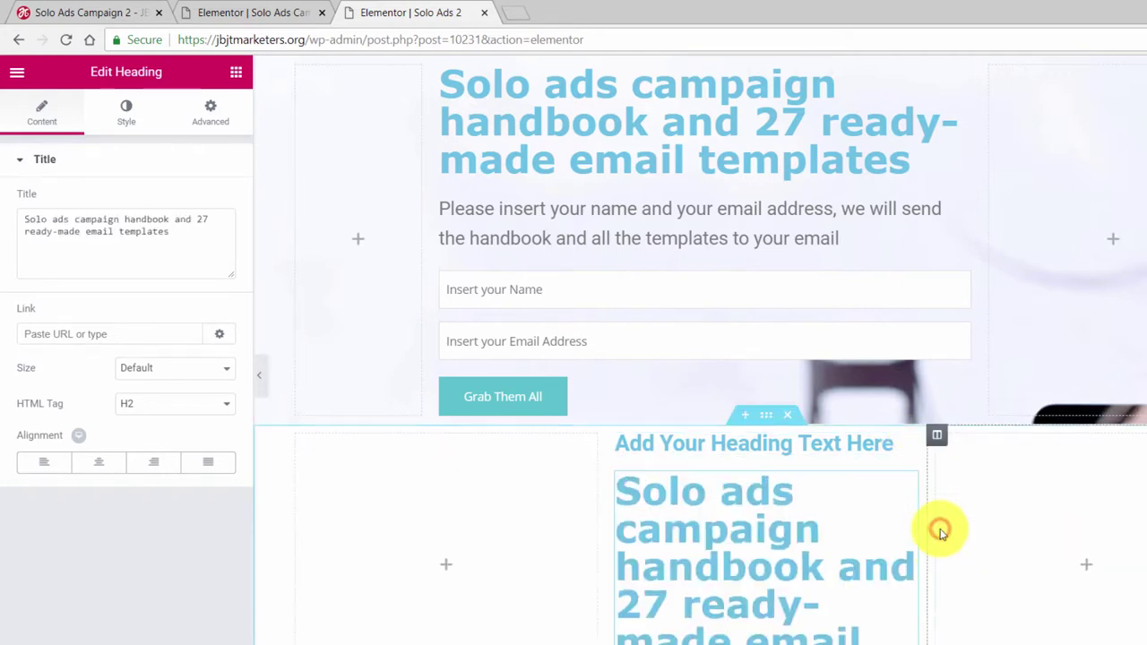
{"action": "scroll", "coordinate": [821, 417], "scroll_direction": "up", "scroll_amount": 2}
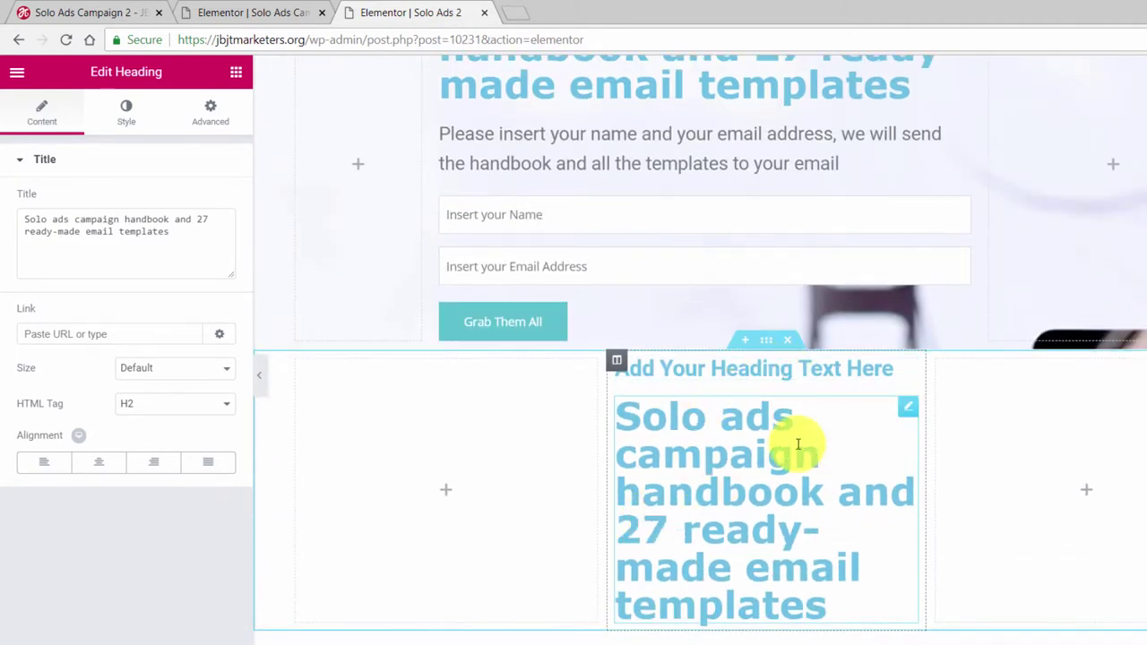
{"action": "scroll", "coordinate": [850, 422], "scroll_direction": "up", "scroll_amount": 1}
{"action": "scroll", "coordinate": [846, 428], "scroll_direction": "down", "scroll_amount": 1}
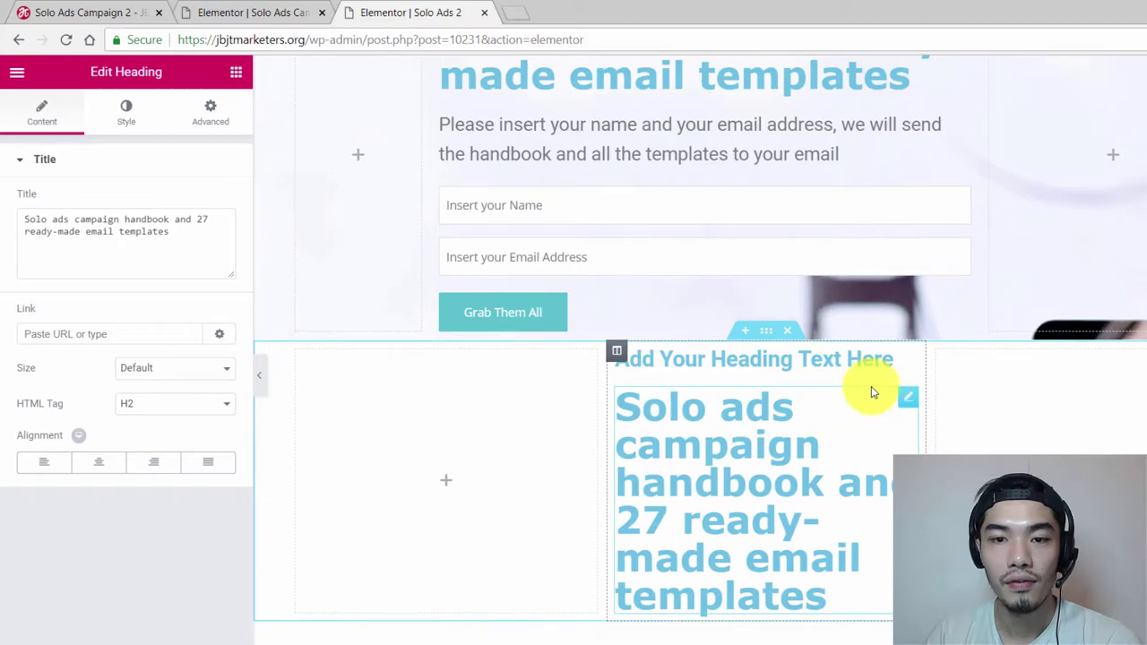
Set the opt-in section's background image position to Center Center.
{"action": "scroll", "coordinate": [870, 392], "scroll_direction": "up", "scroll_amount": 1}
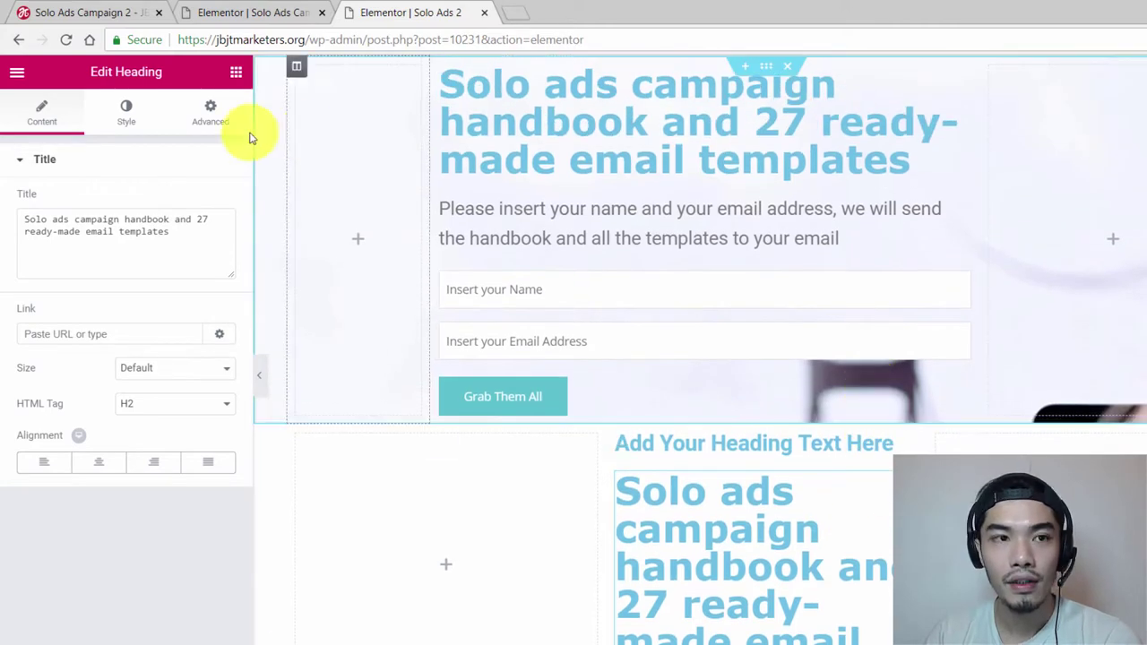
{"action": "left_click", "coordinate": [764, 70]}
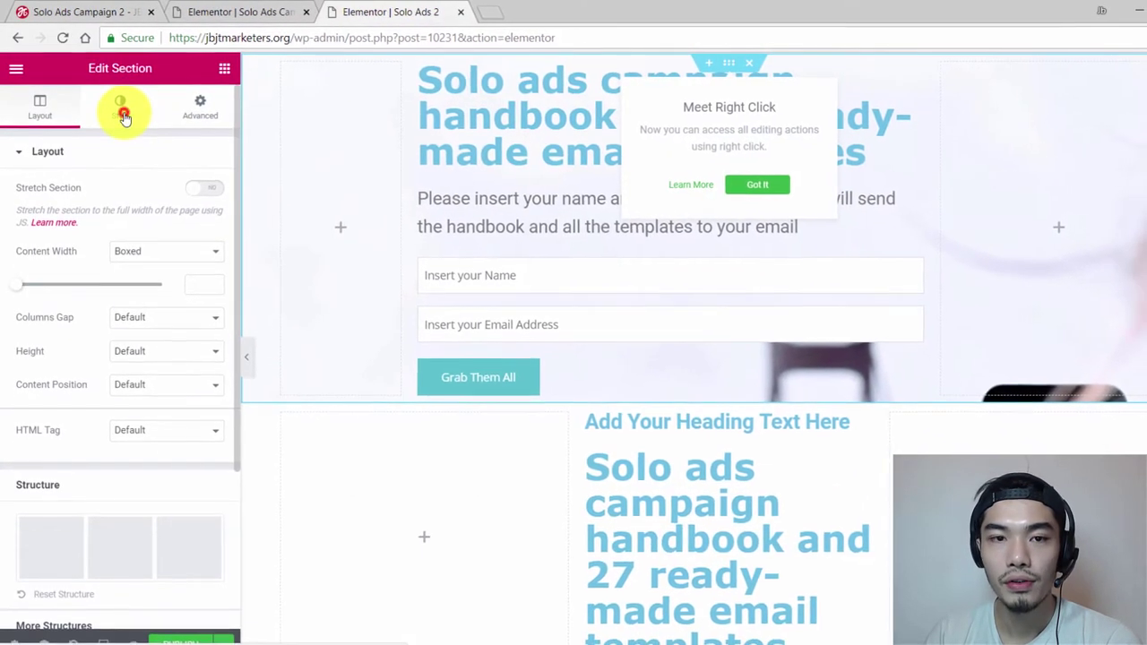
{"action": "left_click", "coordinate": [124, 116]}
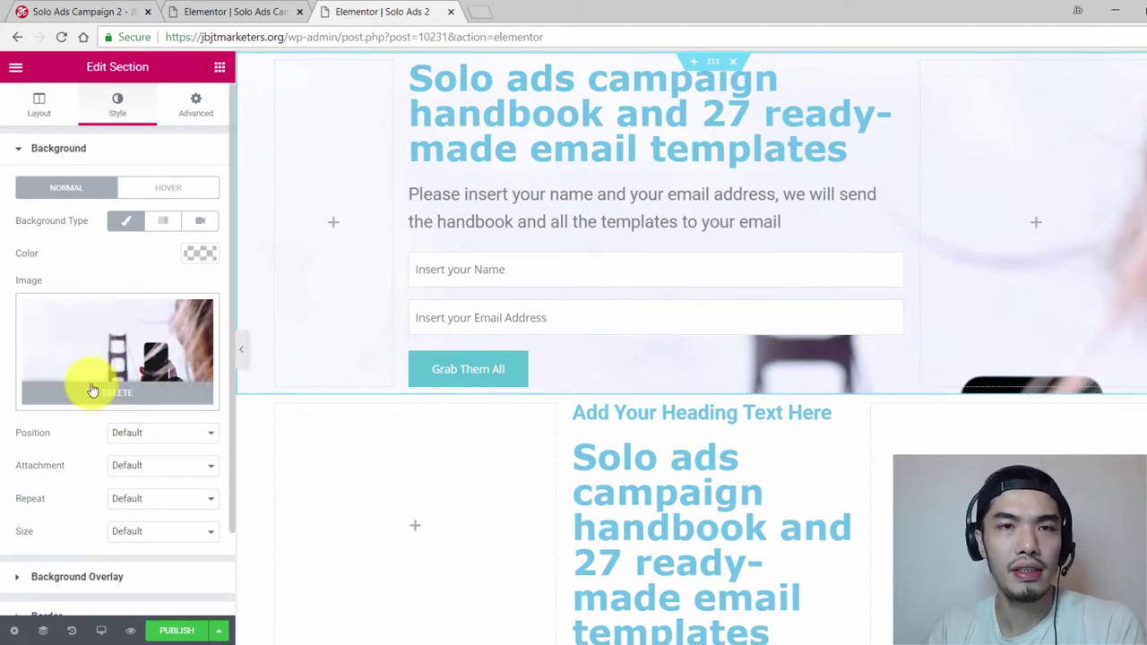
{"action": "left_click", "coordinate": [140, 434]}
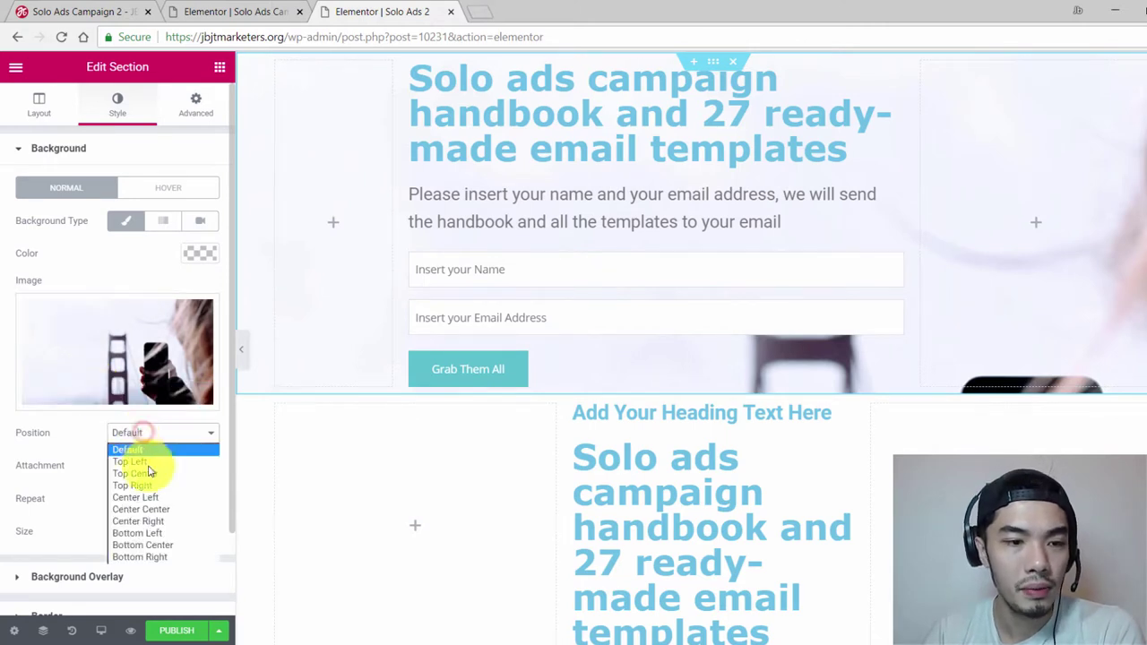
{"action": "left_click", "coordinate": [159, 510]}
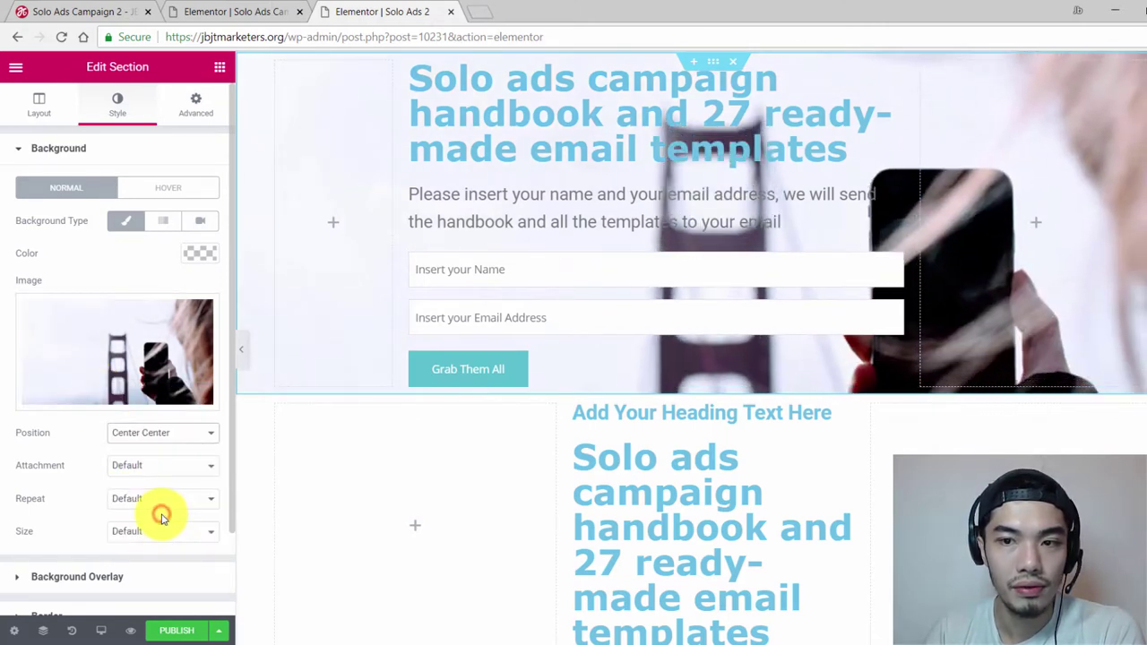
Set the background image's attachment to Fixed and check how it behaves while the page scrolls.
{"action": "left_click", "coordinate": [150, 468]}
{"action": "left_click", "coordinate": [148, 507]}
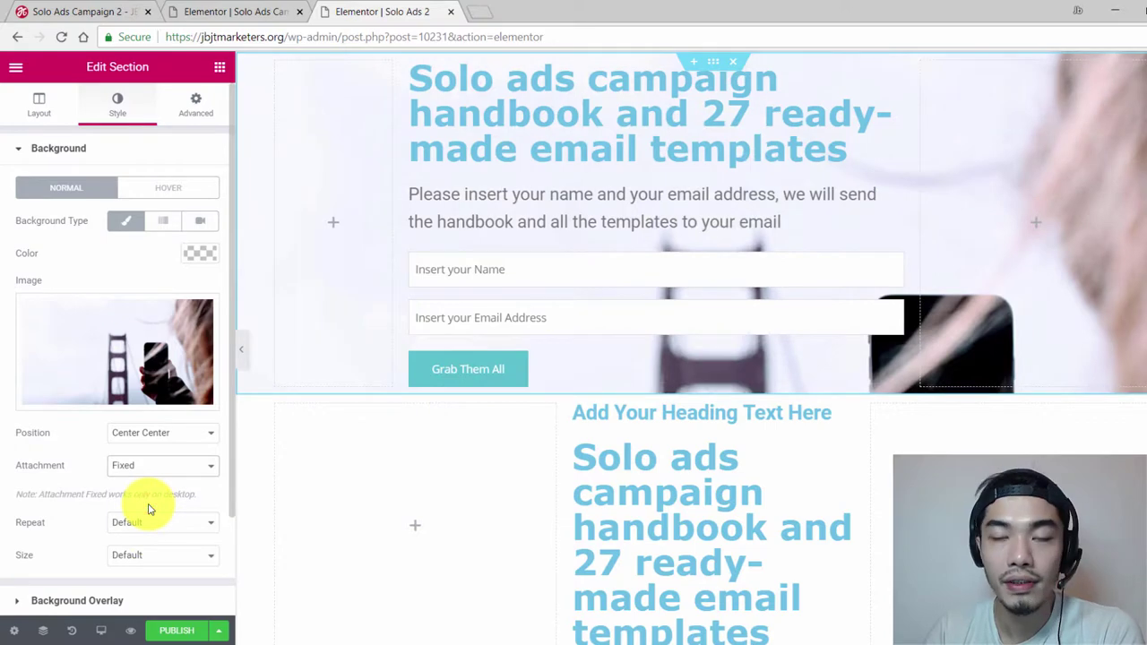
{"action": "scroll", "coordinate": [717, 345], "scroll_direction": "down", "scroll_amount": 2}
{"action": "scroll", "coordinate": [926, 294], "scroll_direction": "up", "scroll_amount": 2}
{"action": "scroll", "coordinate": [927, 298], "scroll_direction": "down", "scroll_amount": 1}
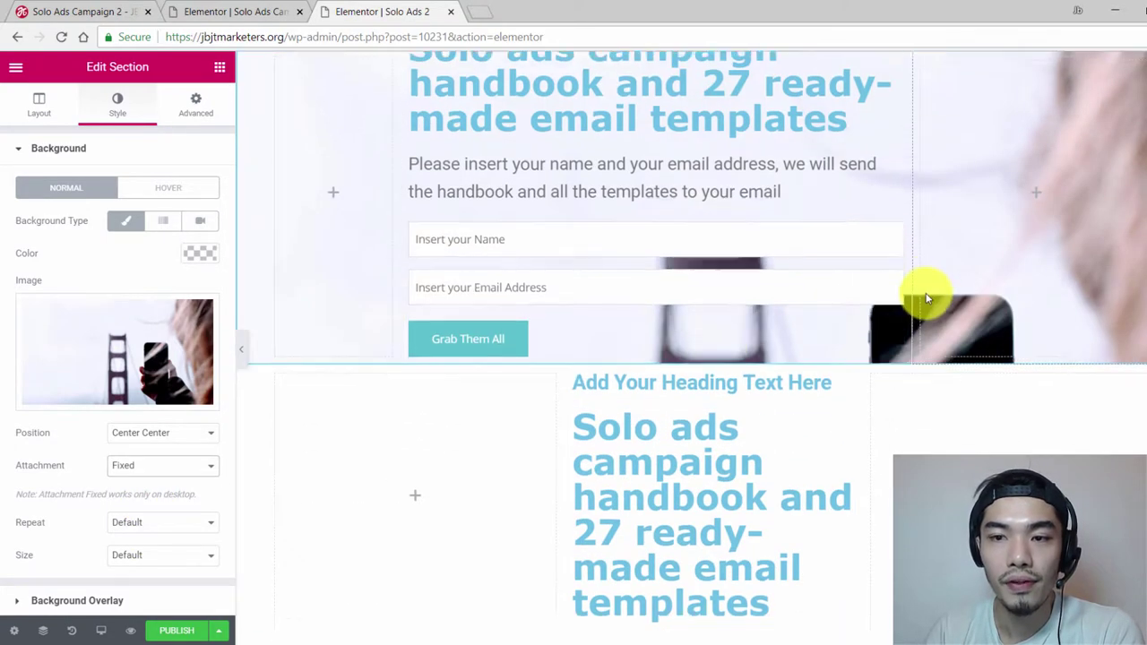
Set the opt-in section's background image to No-repeat with size Cover.
{"action": "scroll", "coordinate": [920, 305], "scroll_direction": "down", "scroll_amount": 1}
{"action": "scroll", "coordinate": [925, 308], "scroll_direction": "up", "scroll_amount": 1}
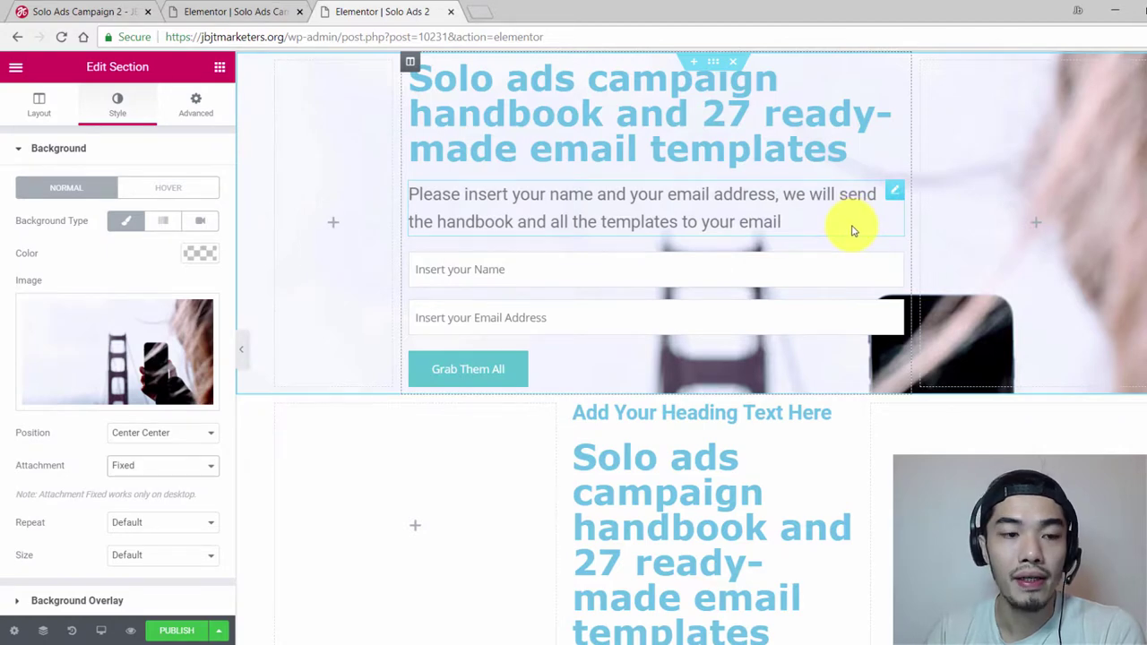
{"action": "scroll", "coordinate": [755, 299], "scroll_direction": "down", "scroll_amount": 3}
{"action": "scroll", "coordinate": [771, 311], "scroll_direction": "up", "scroll_amount": 3}
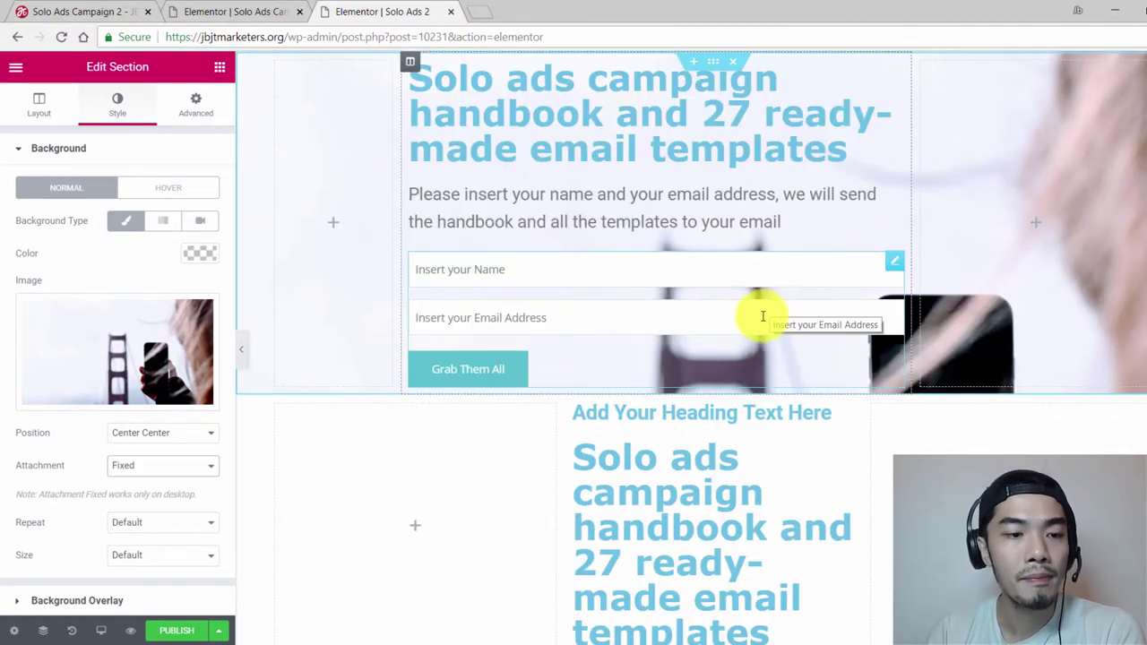
{"action": "left_click", "coordinate": [169, 522]}
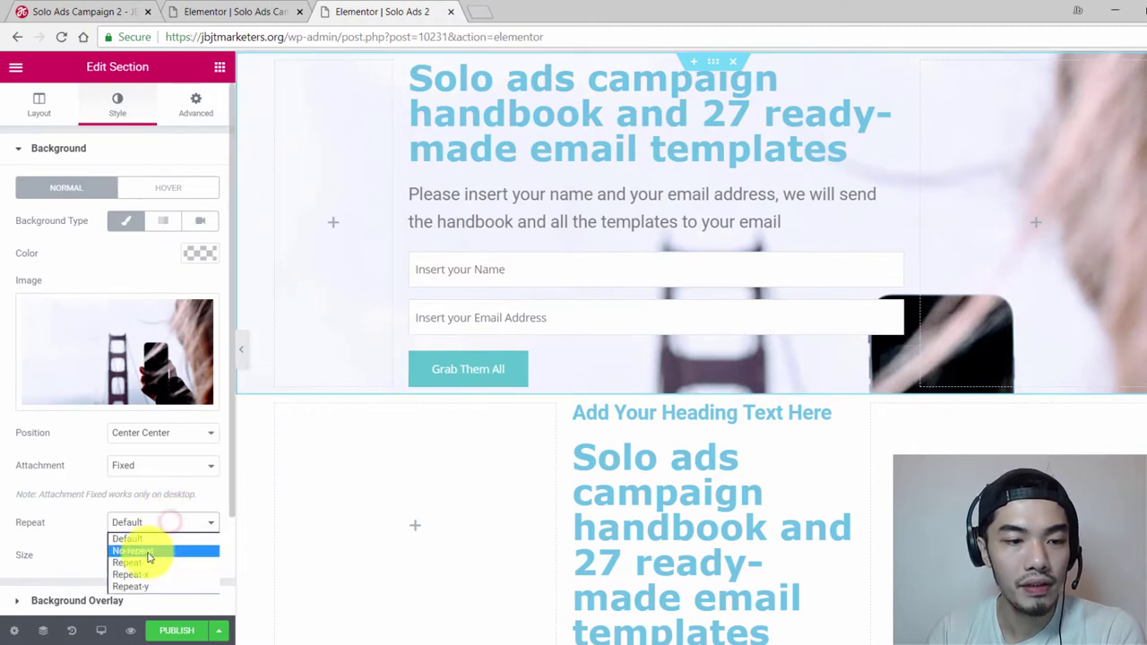
{"action": "left_click", "coordinate": [143, 551]}
{"action": "left_click", "coordinate": [149, 555]}
{"action": "left_click", "coordinate": [148, 606]}
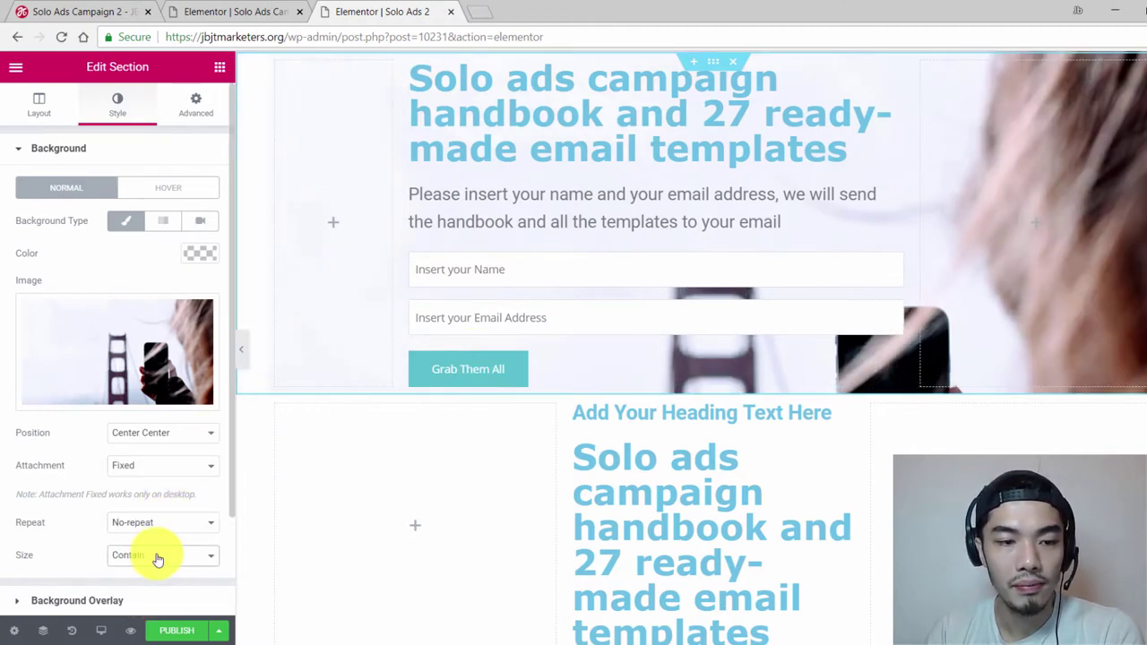
{"action": "left_click", "coordinate": [153, 555]}
{"action": "left_click", "coordinate": [151, 596]}
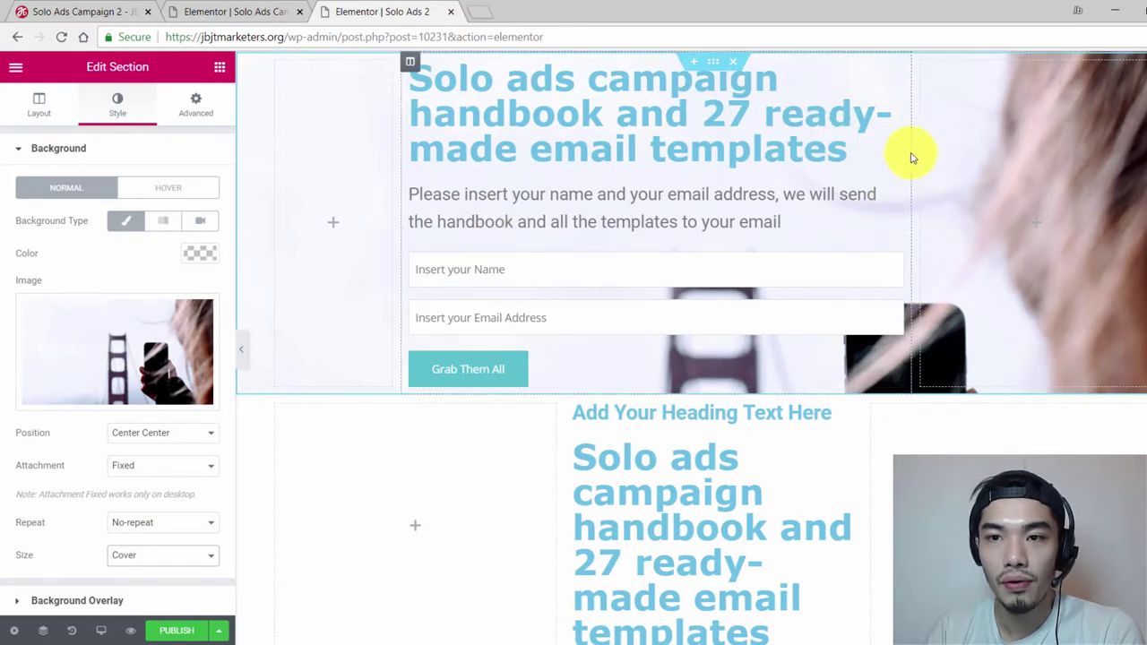
Narrow the opt-in section's middle column and set the section's top and bottom margins to 50 px.
{"action": "left_click_drag", "start_coordinate": [914, 155], "coordinate": [843, 144]}
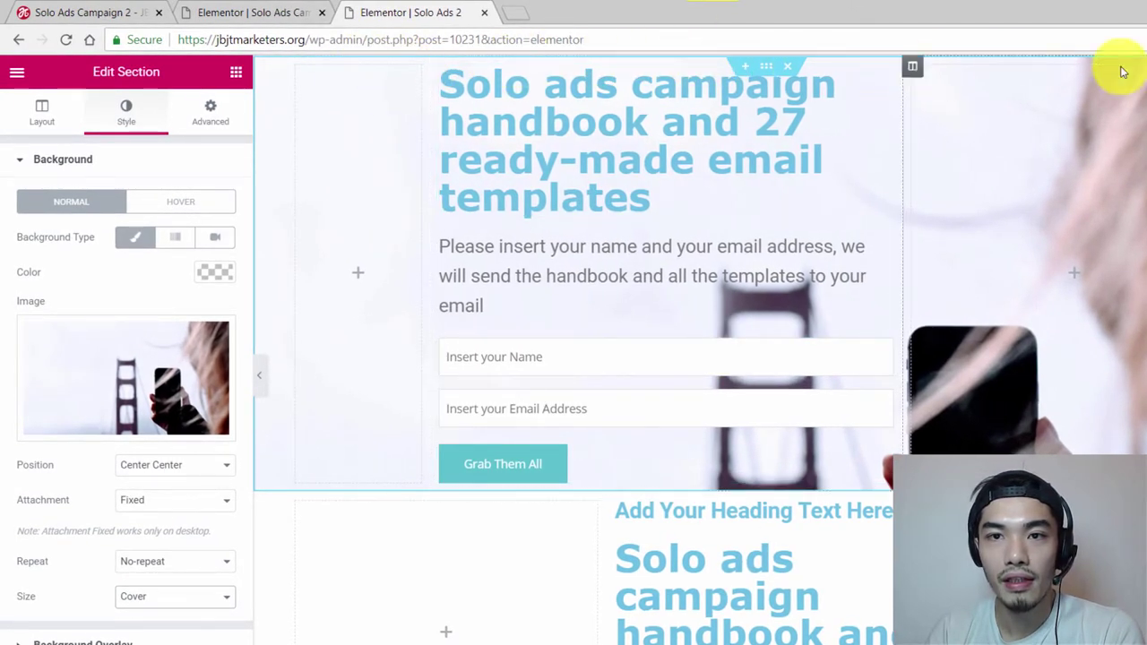
{"action": "left_click", "coordinate": [768, 73]}
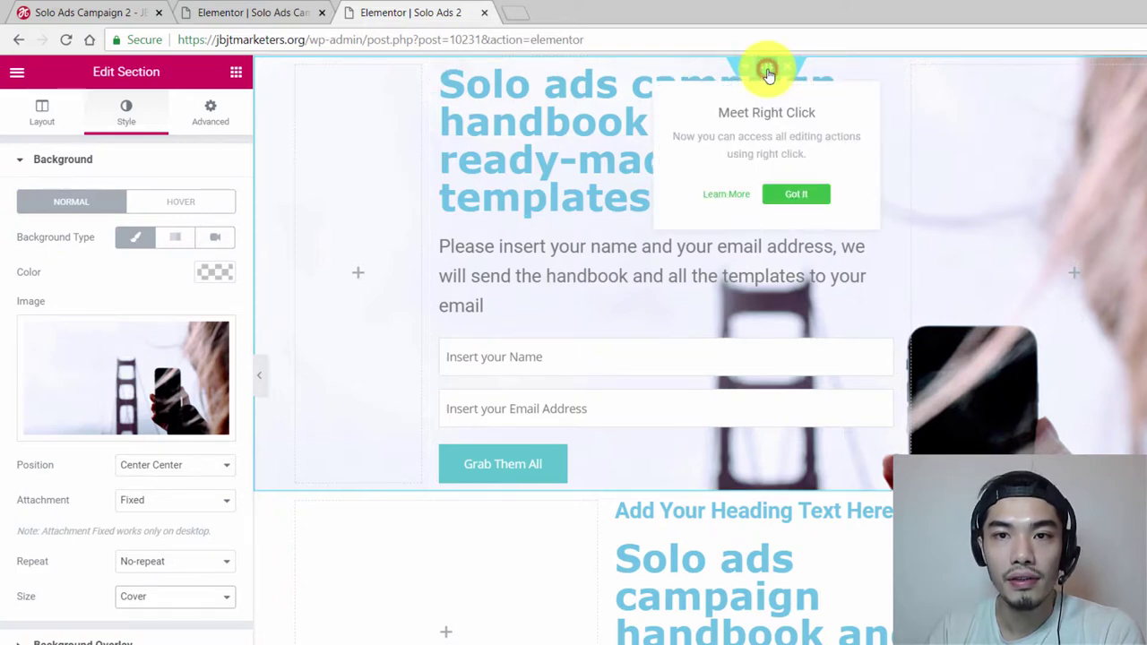
{"action": "left_click", "coordinate": [212, 115]}
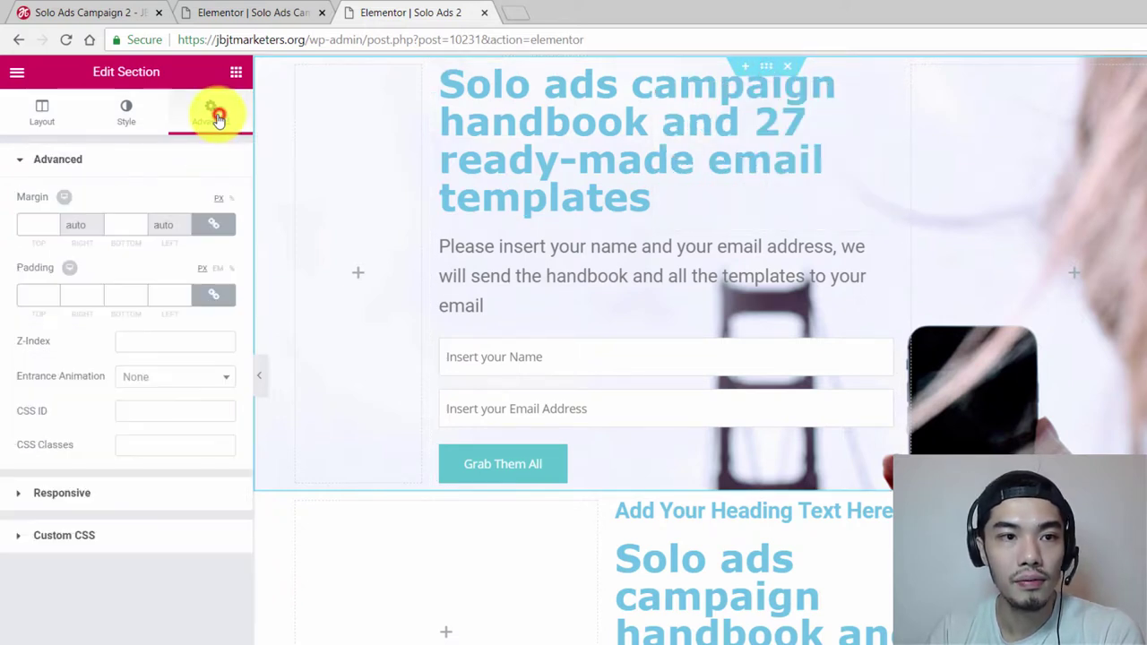
{"action": "left_click", "coordinate": [30, 232]}
{"action": "type", "text": "50"}
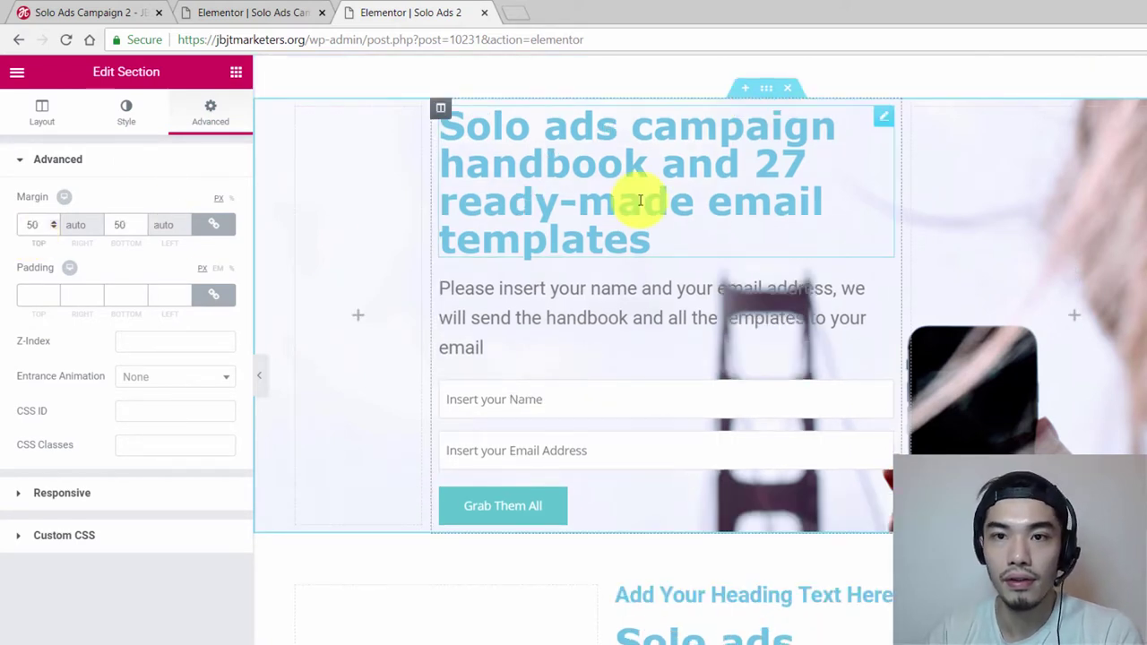
{"action": "left_click", "coordinate": [622, 84]}
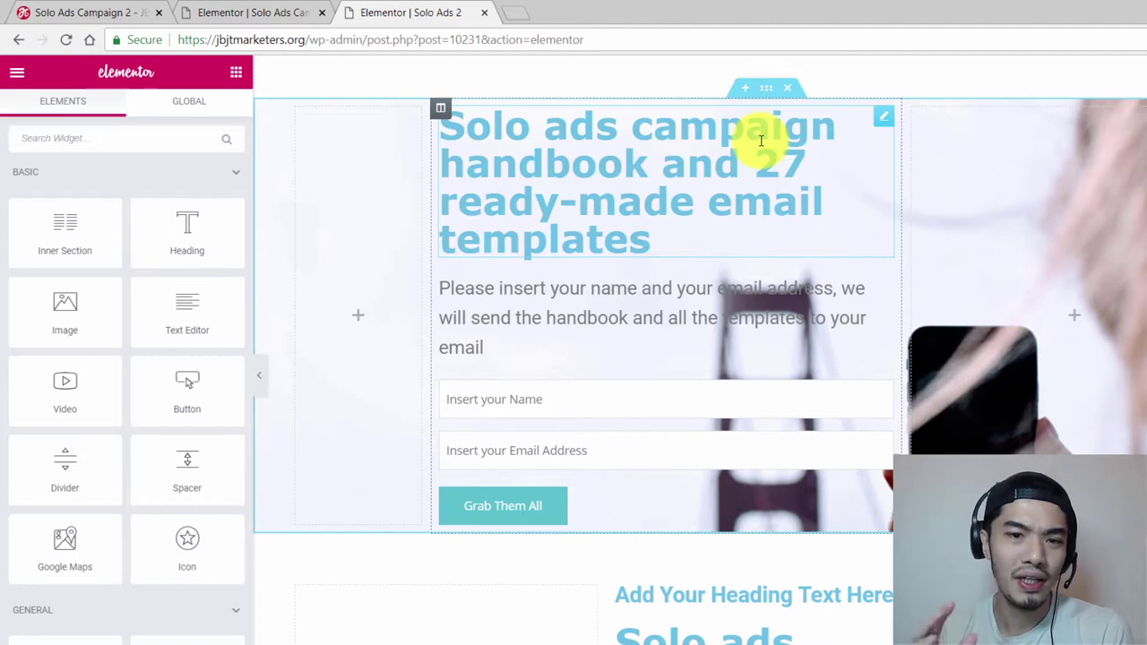
Set the intro text's font size to 21 px and slightly widen the middle column toward the first column.
{"action": "left_click", "coordinate": [591, 315]}
{"action": "left_click", "coordinate": [126, 112]}
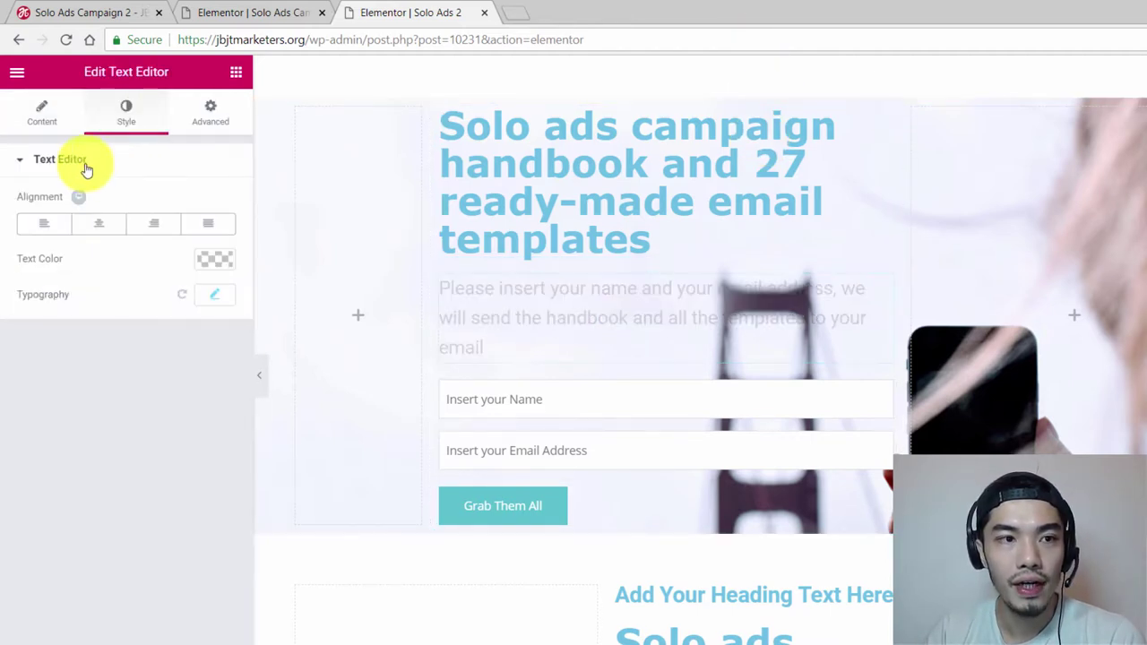
{"action": "left_click", "coordinate": [79, 161]}
{"action": "left_click", "coordinate": [80, 162]}
{"action": "left_click", "coordinate": [210, 297]}
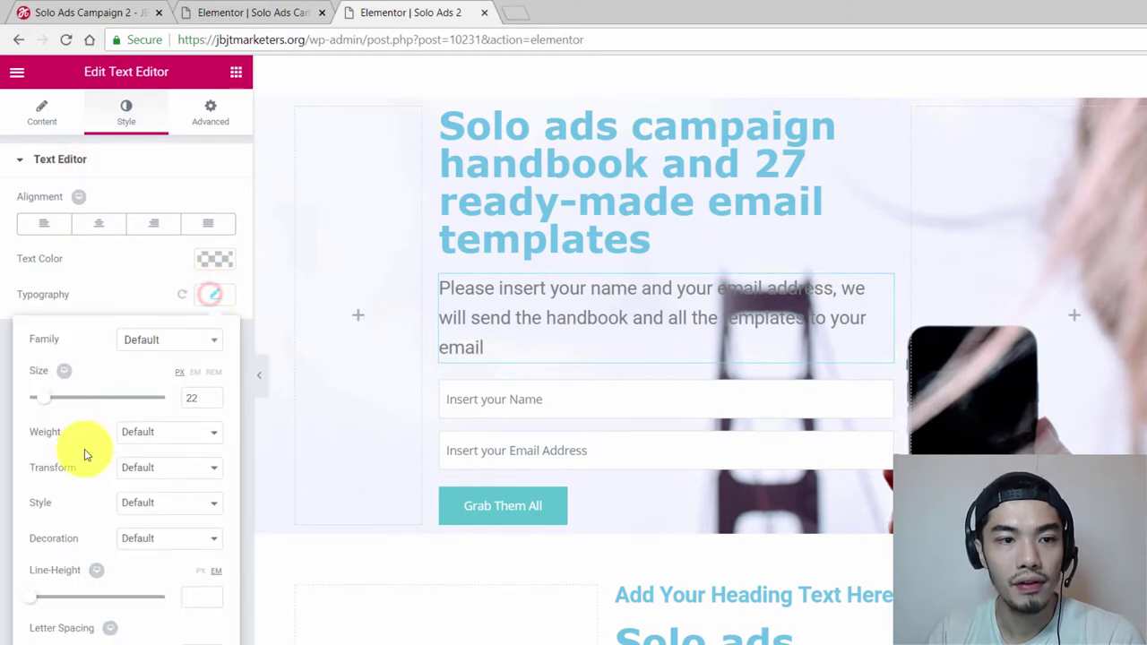
{"action": "left_click", "coordinate": [213, 402]}
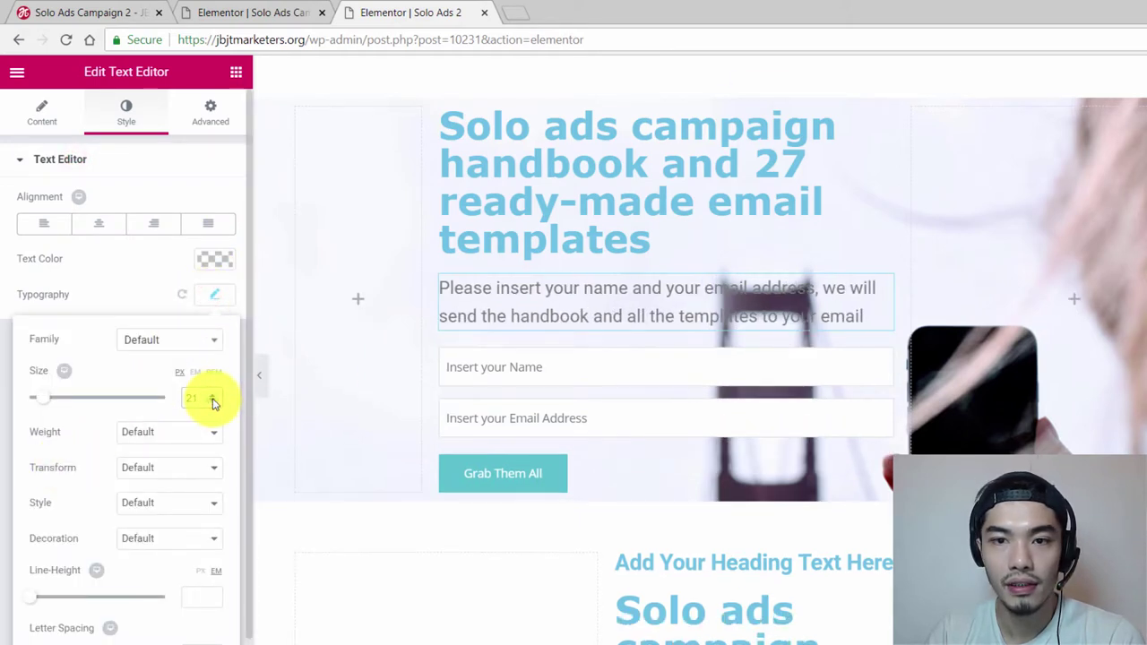
{"action": "mouse_move", "coordinate": [424, 203]}
{"action": "left_mouse_down"}
{"action": "mouse_move", "coordinate": [395, 205]}
{"action": "mouse_move", "coordinate": [412, 205]}
{"action": "left_mouse_up"}
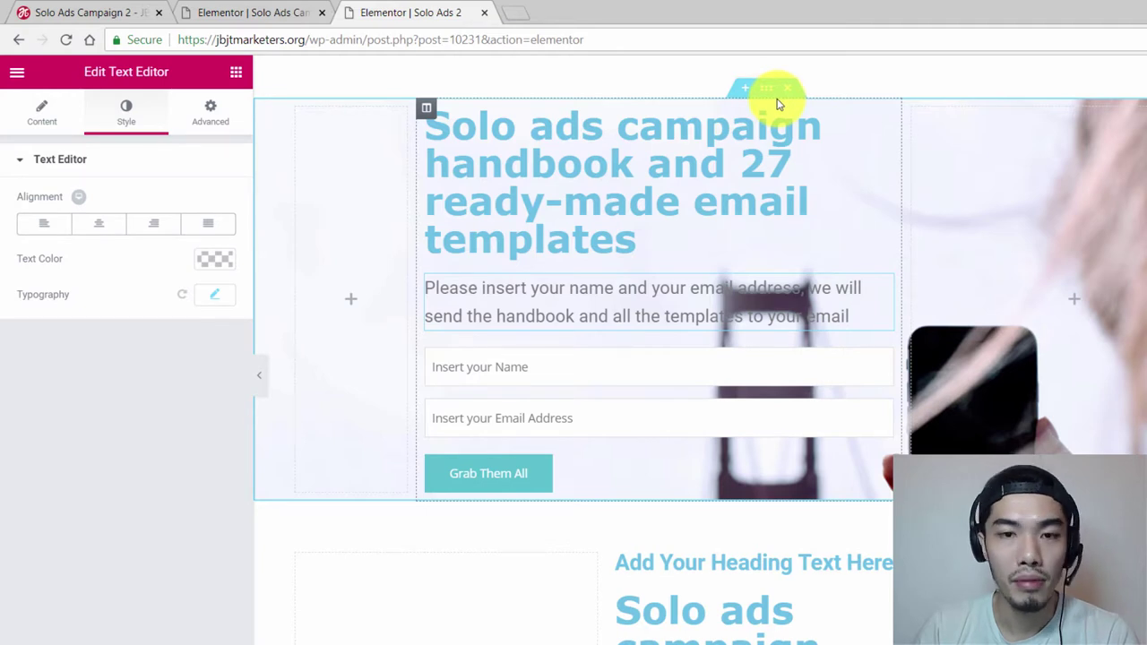
Give the opt-in section a classic background overlay in dark grey #5b5b5b.
{"action": "left_click", "coordinate": [766, 93]}
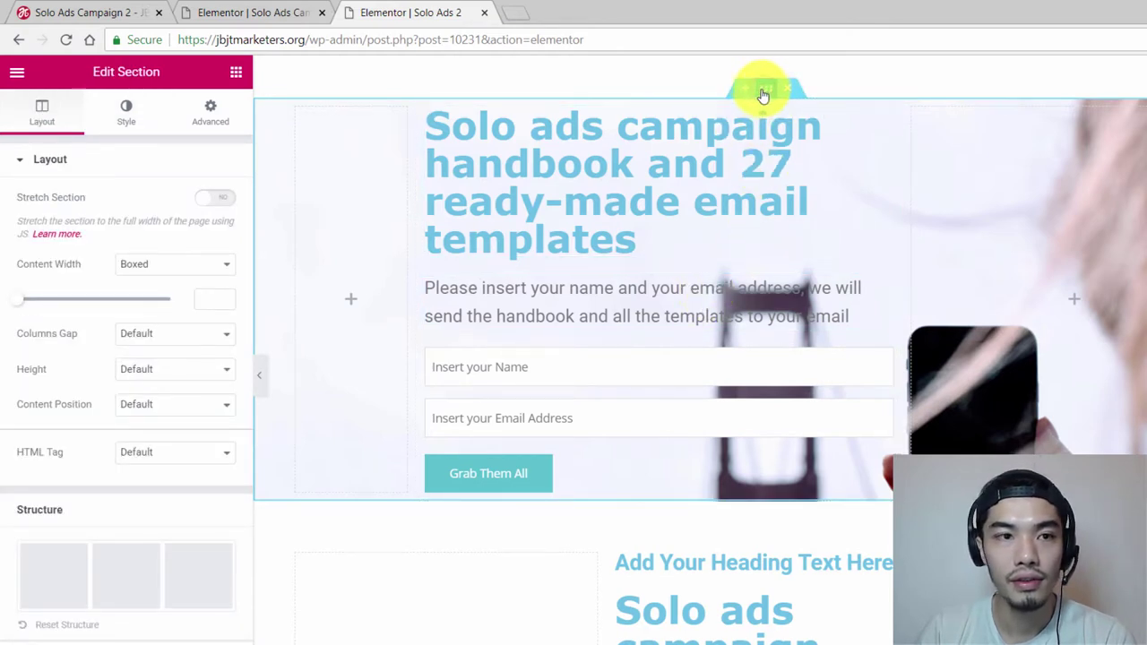
{"action": "left_click", "coordinate": [133, 115]}
{"action": "left_click", "coordinate": [75, 164]}
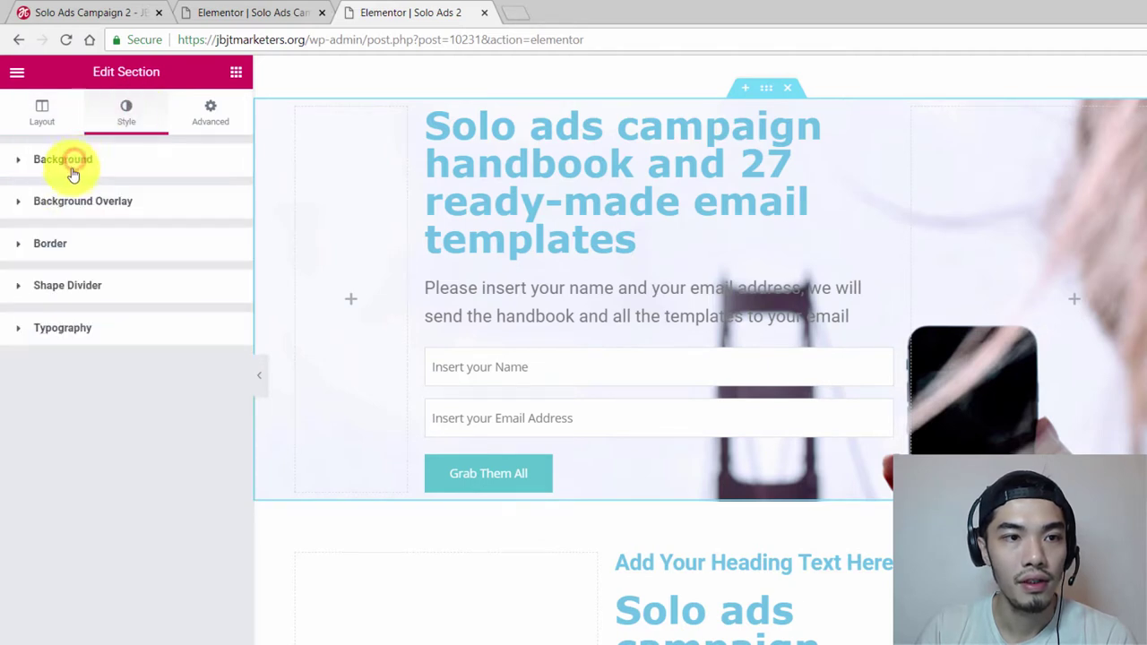
{"action": "left_click", "coordinate": [67, 212]}
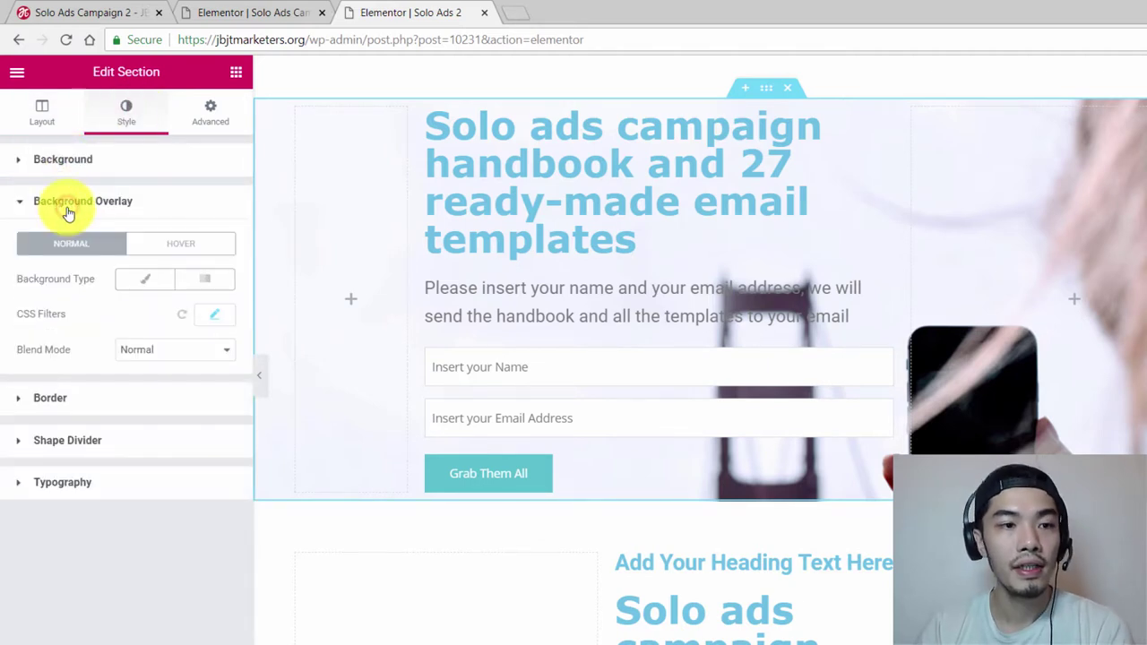
{"action": "left_click", "coordinate": [144, 285]}
{"action": "left_click", "coordinate": [213, 316]}
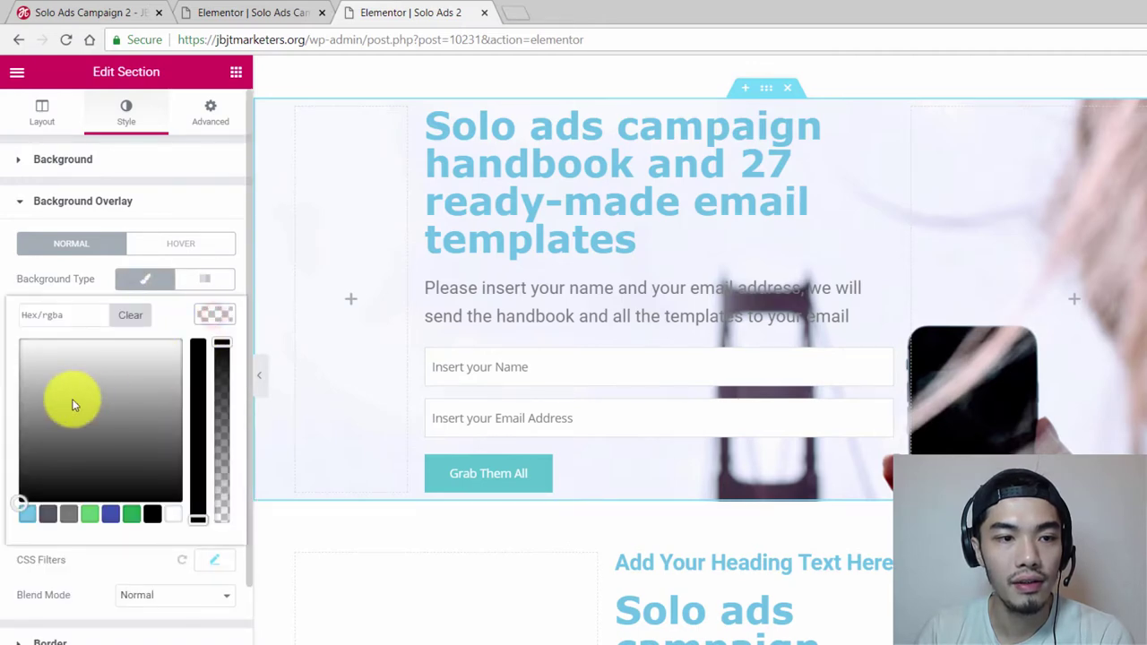
{"action": "mouse_move", "coordinate": [74, 405]}
{"action": "left_mouse_down"}
{"action": "mouse_move", "coordinate": [54, 376]}
{"action": "mouse_move", "coordinate": [52, 411]}
{"action": "mouse_move", "coordinate": [56, 391]}
{"action": "mouse_move", "coordinate": [65, 408]}
{"action": "left_mouse_up"}
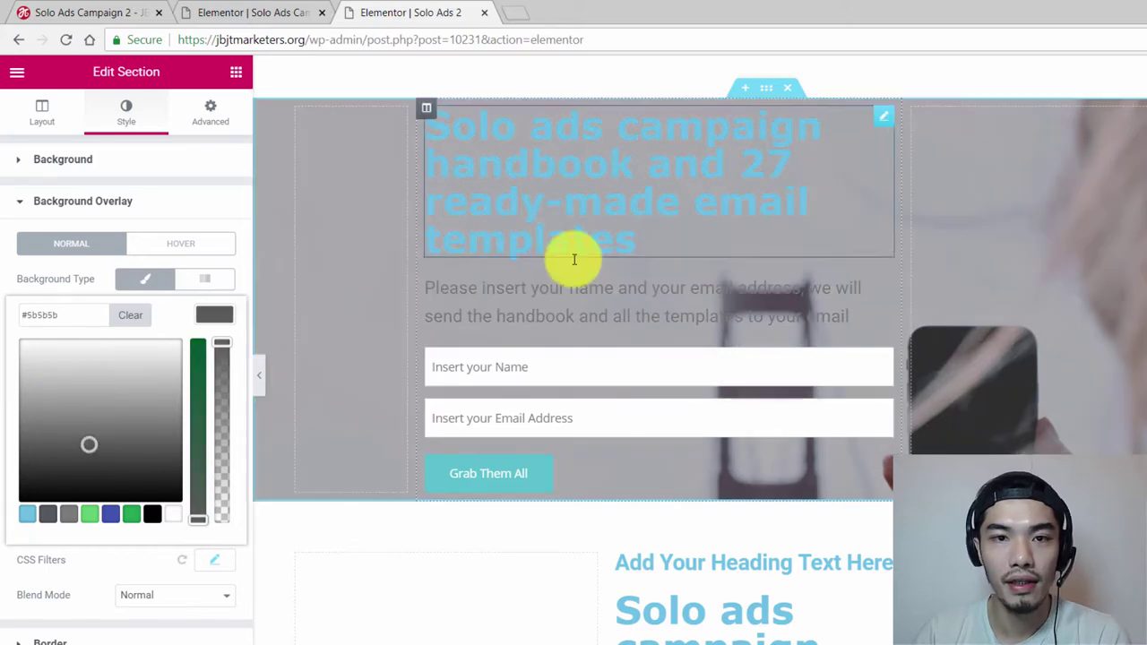
Change the main heading's text color to white.
{"action": "left_click", "coordinate": [562, 231]}
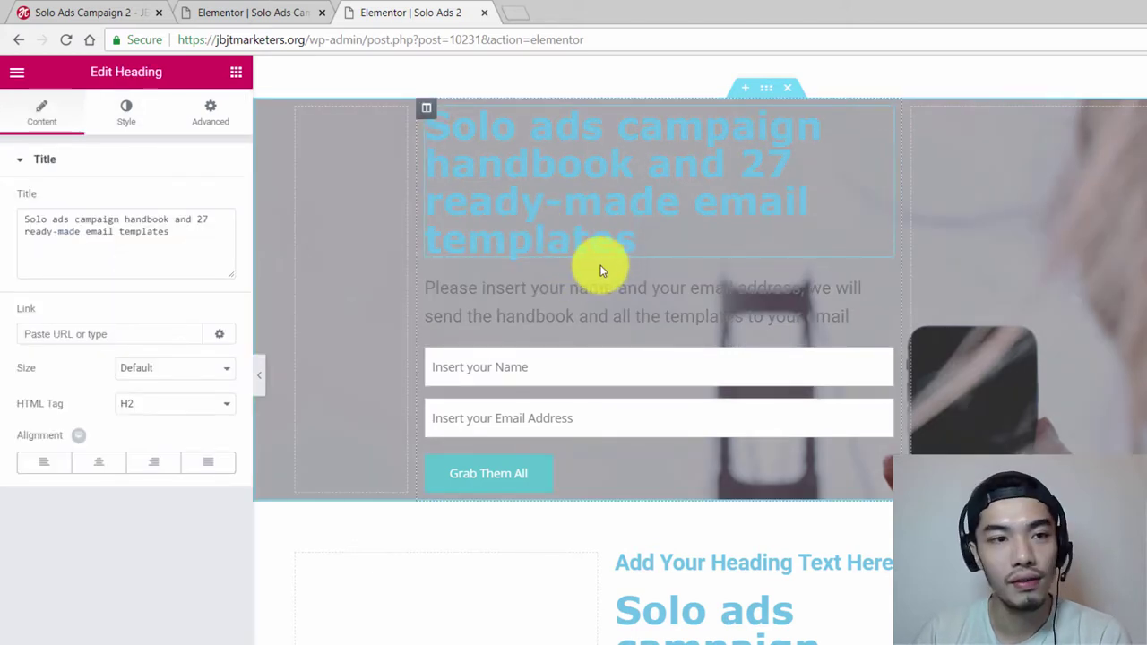
{"action": "double_click", "coordinate": [578, 219]}
{"action": "left_click", "coordinate": [568, 171]}
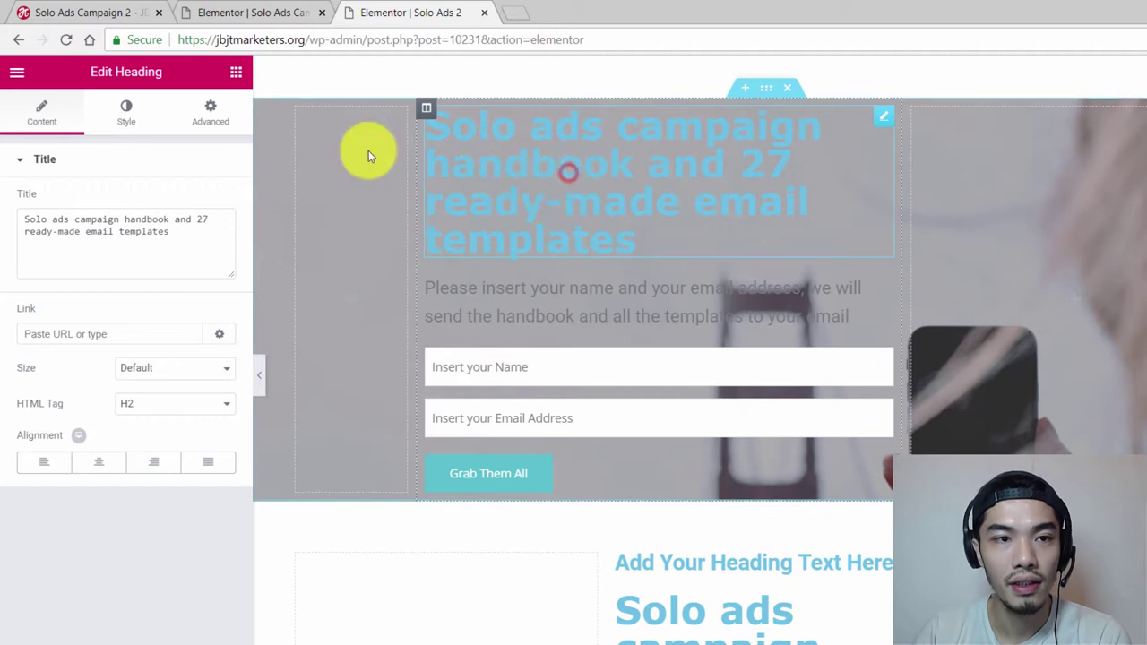
{"action": "left_click", "coordinate": [126, 121]}
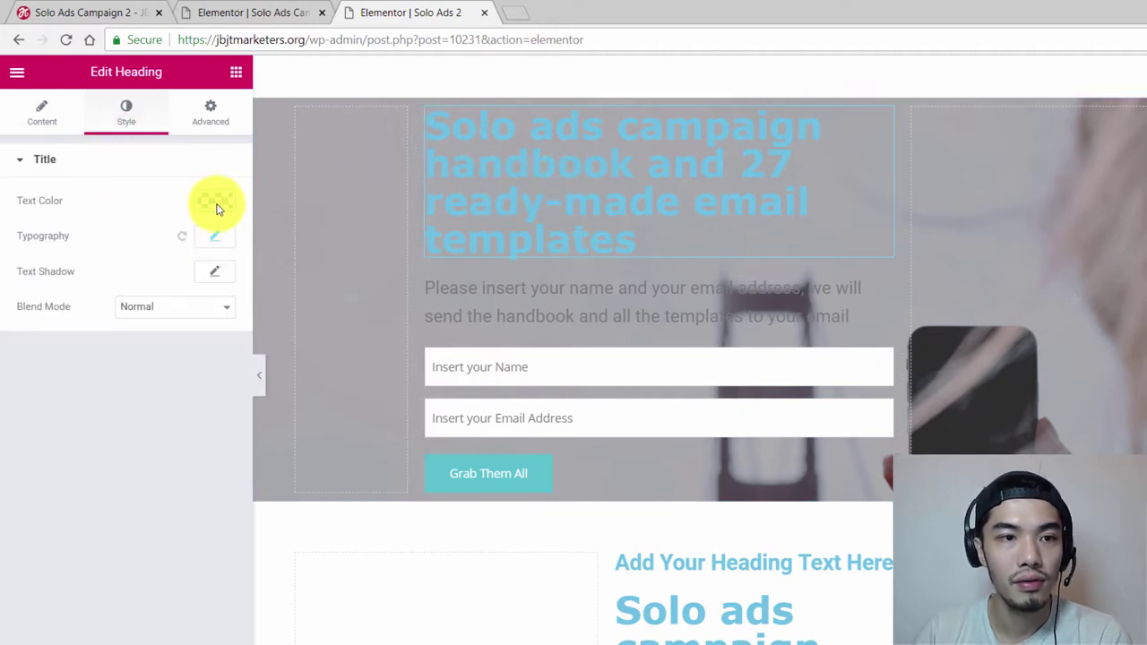
{"action": "left_click", "coordinate": [215, 206]}
{"action": "left_click", "coordinate": [128, 200]}
{"action": "left_click", "coordinate": [473, 263]}
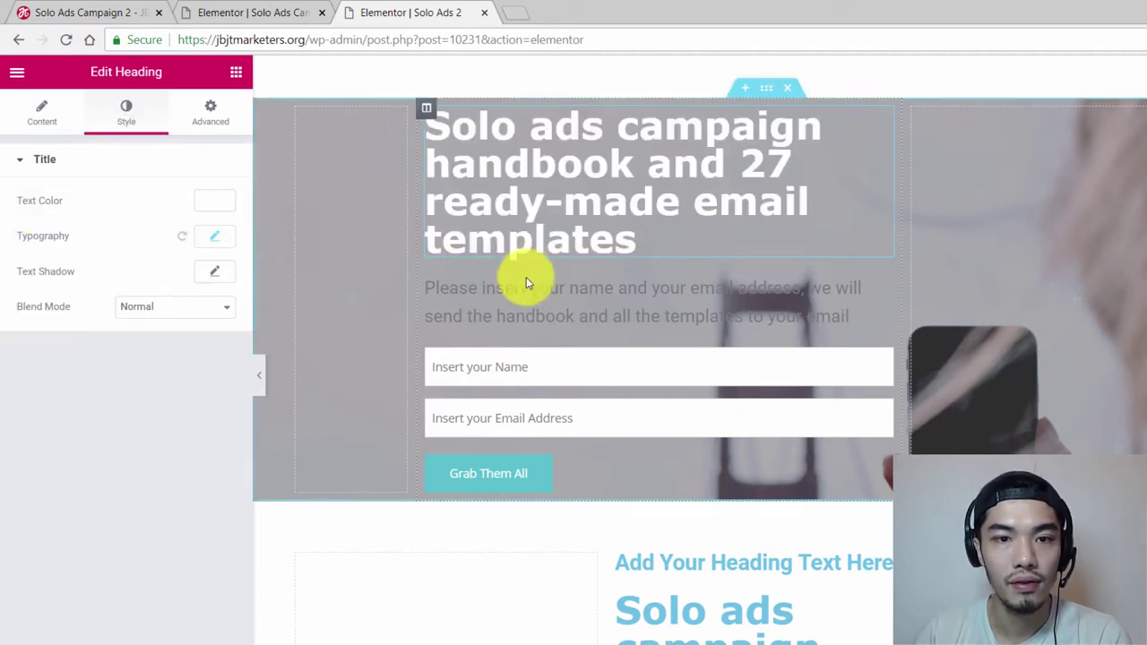
Change the intro text's color to white and widen the middle column slightly toward the third column.
{"action": "left_click", "coordinate": [658, 308]}
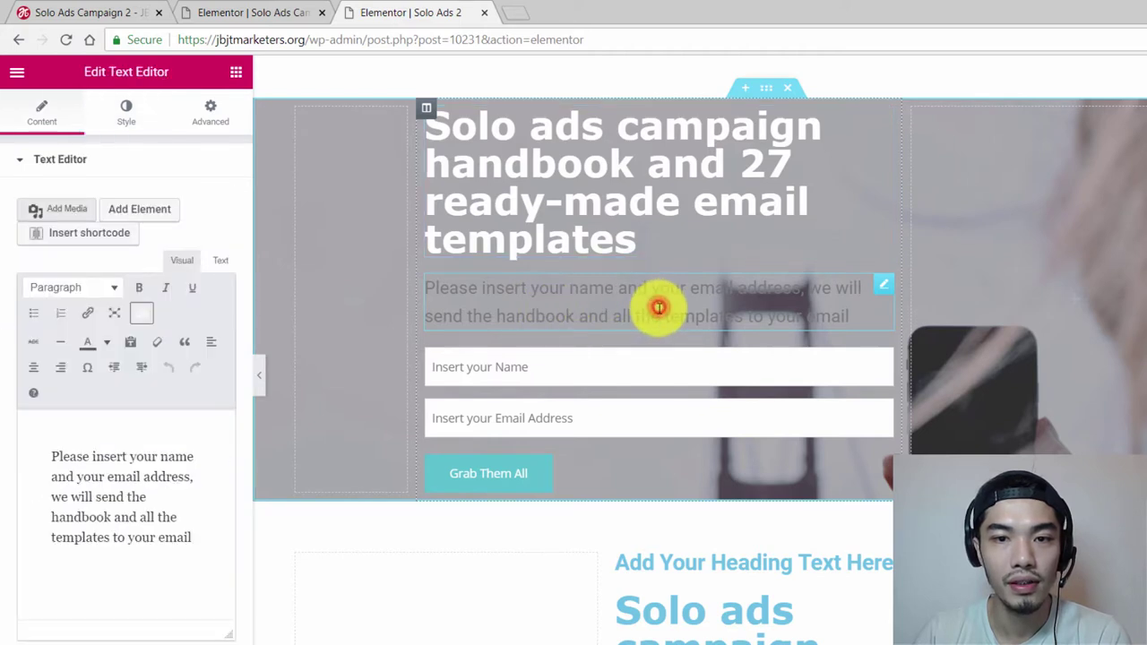
{"action": "left_click", "coordinate": [126, 115]}
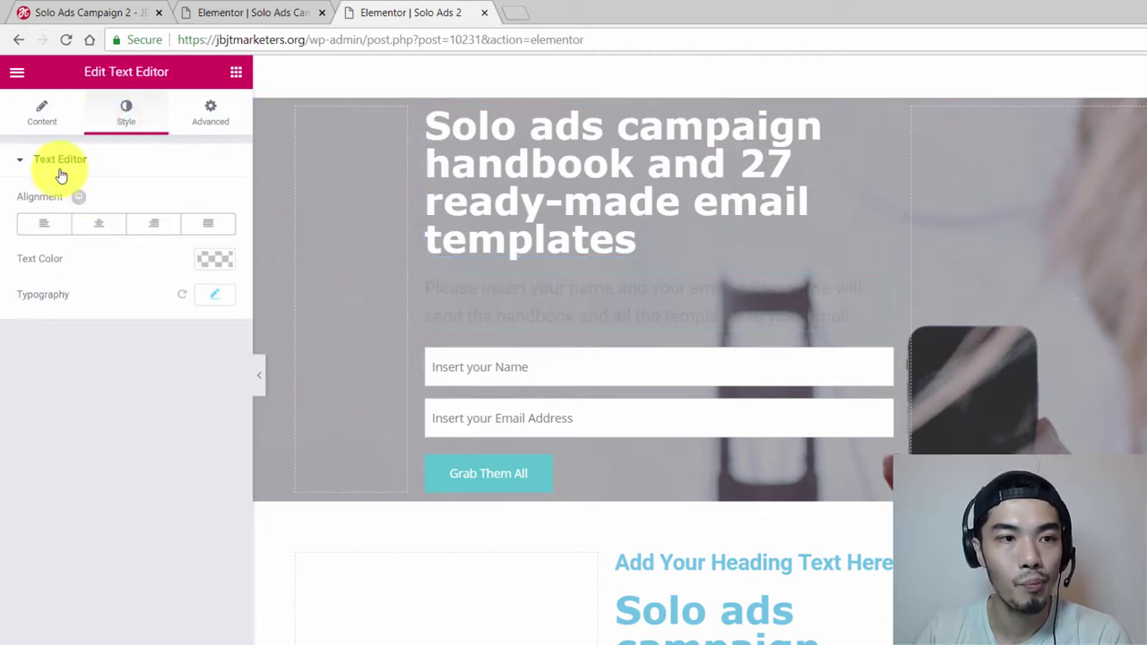
{"action": "left_click", "coordinate": [222, 265]}
{"action": "left_click", "coordinate": [102, 353]}
{"action": "left_click", "coordinate": [334, 280]}
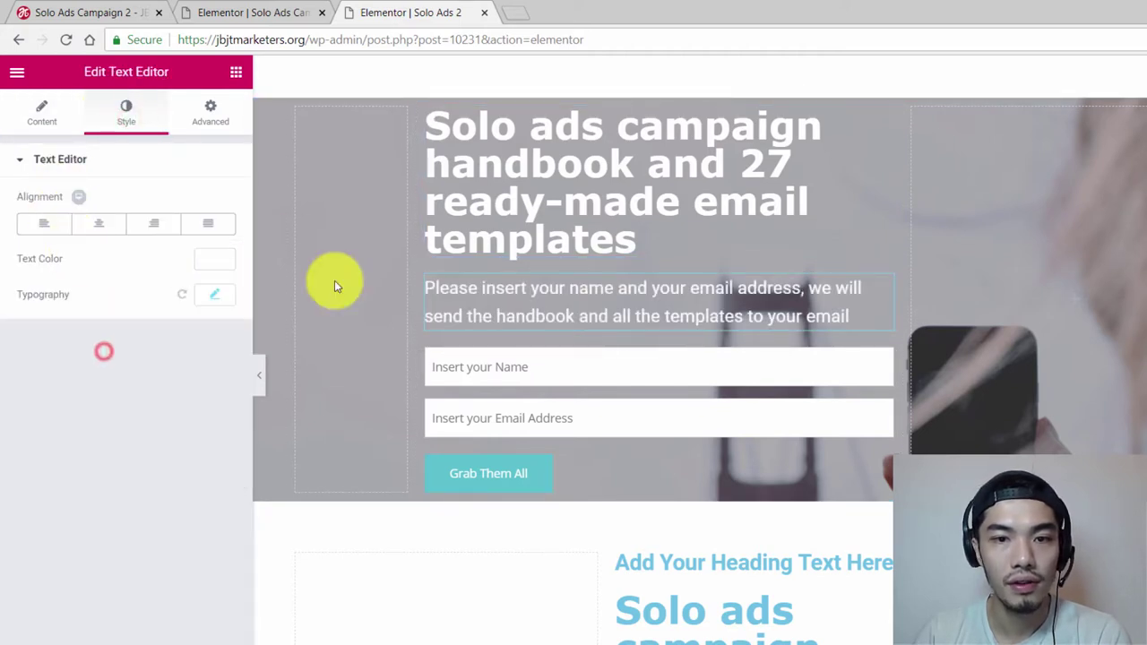
{"action": "mouse_move", "coordinate": [904, 225]}
{"action": "left_mouse_down"}
{"action": "mouse_move", "coordinate": [929, 238]}
{"action": "mouse_move", "coordinate": [908, 218]}
{"action": "left_mouse_up"}
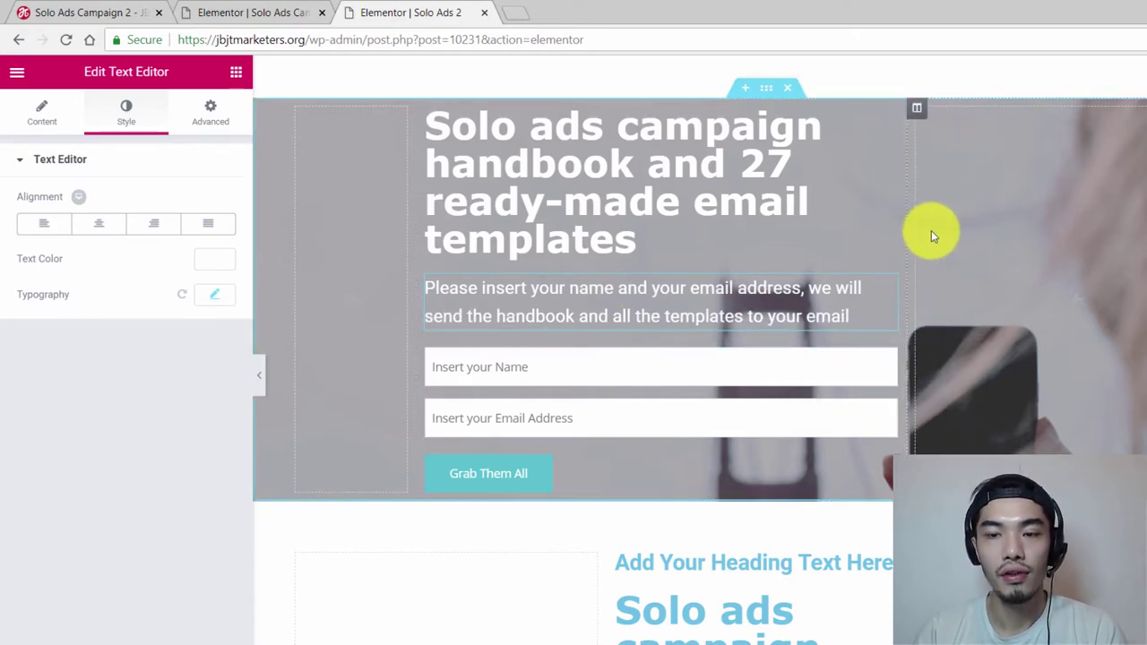
Check the original page's layout, then add a Divider widget between the intro text and the sign-up form on the new page.
{"action": "left_click", "coordinate": [259, 18]}
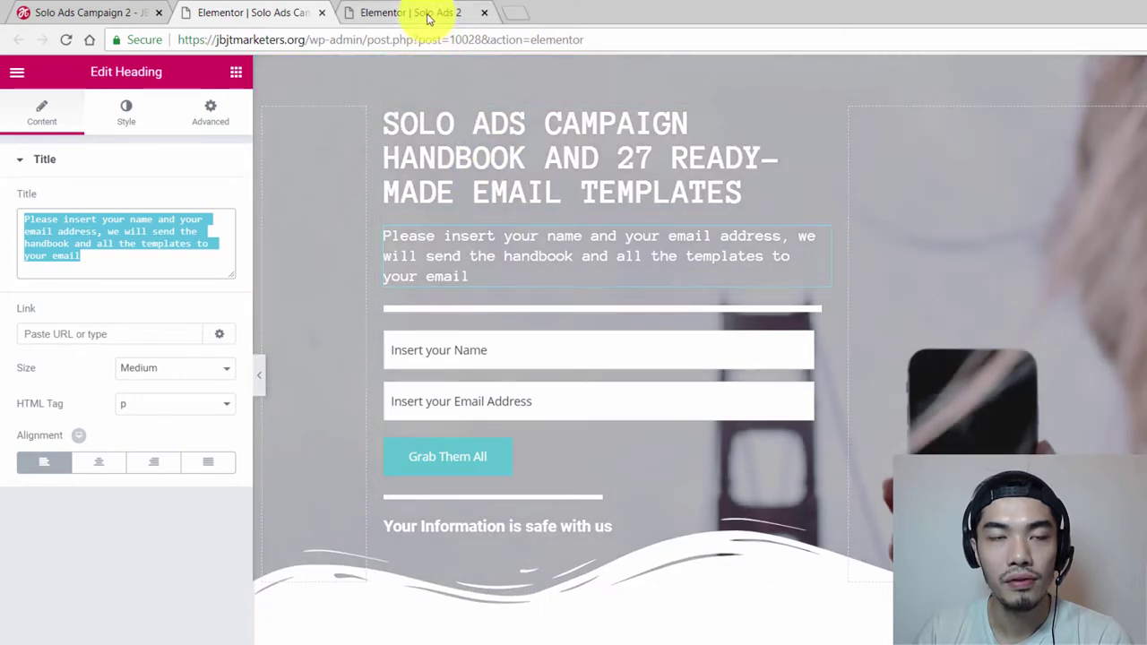
{"action": "left_click", "coordinate": [429, 16]}
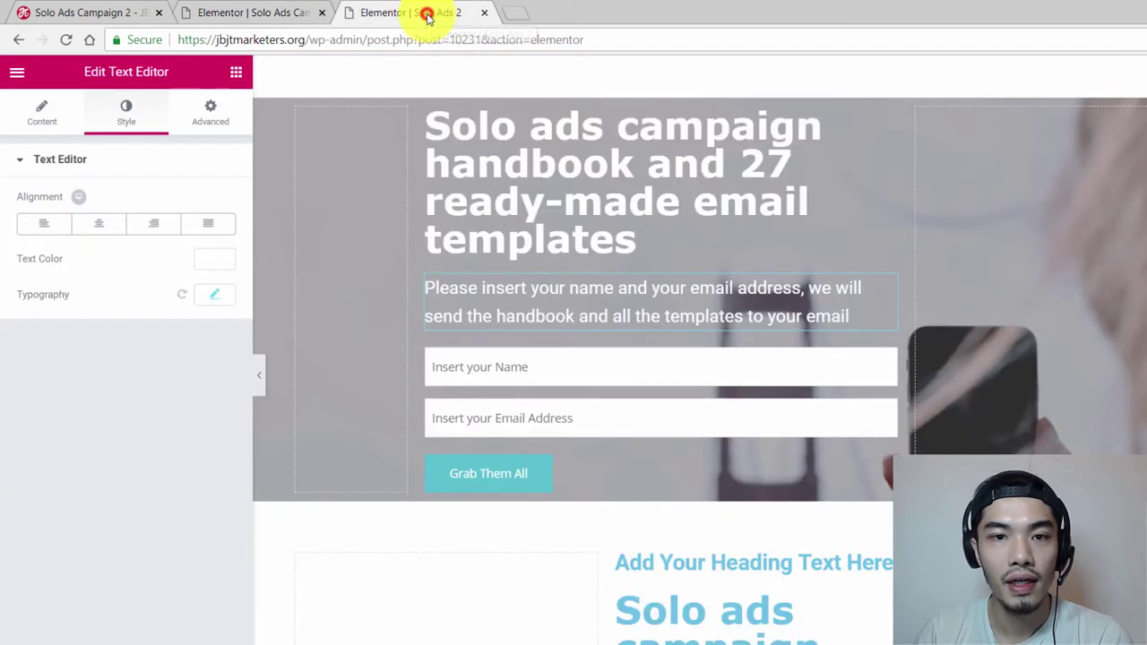
{"action": "left_click", "coordinate": [237, 75]}
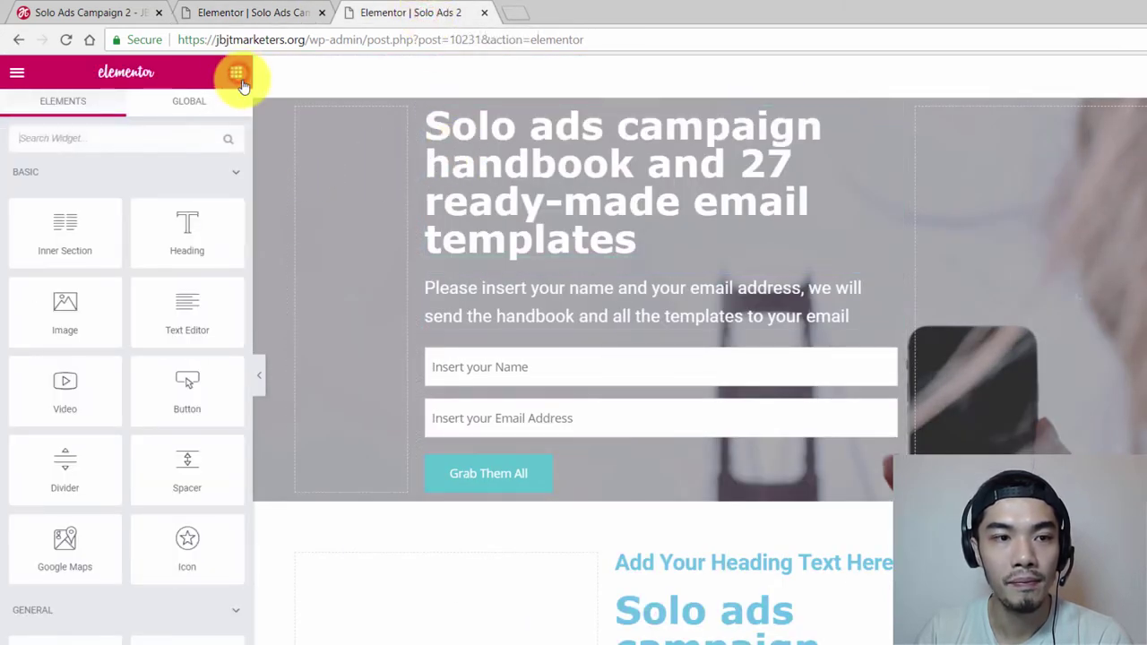
{"action": "left_click_drag", "start_coordinate": [64, 463], "coordinate": [562, 335]}
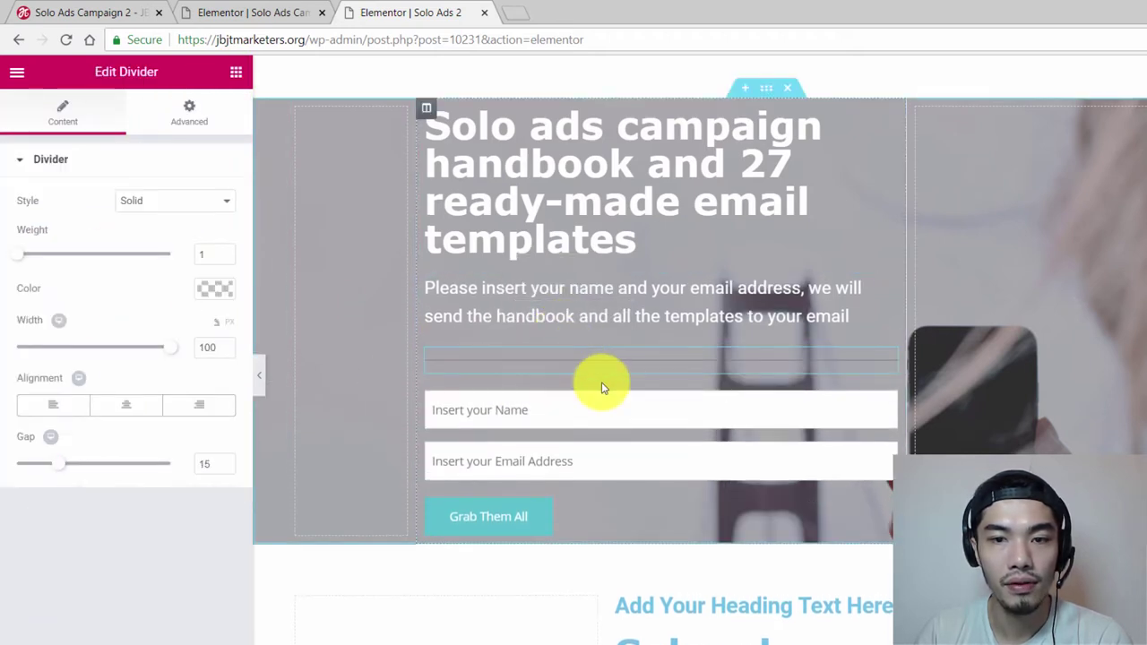
Set the divider's weight to 5 and its color to white.
{"action": "left_click_drag", "start_coordinate": [17, 259], "coordinate": [78, 269]}
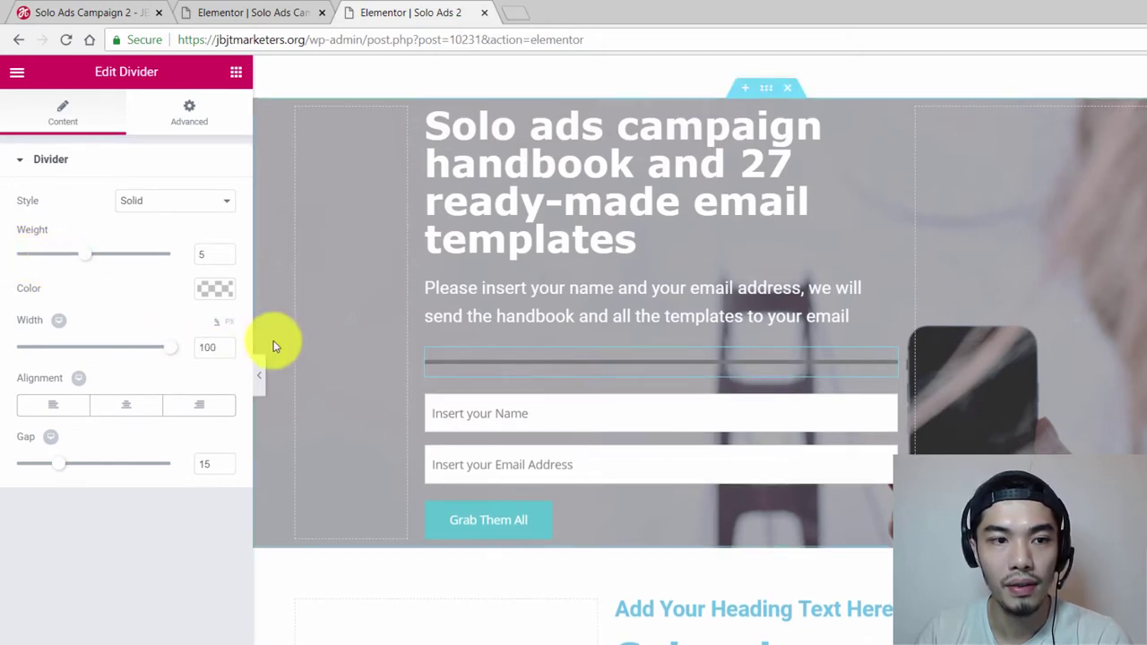
{"action": "left_click", "coordinate": [215, 287]}
{"action": "left_click_drag", "start_coordinate": [106, 387], "coordinate": [36, 281]}
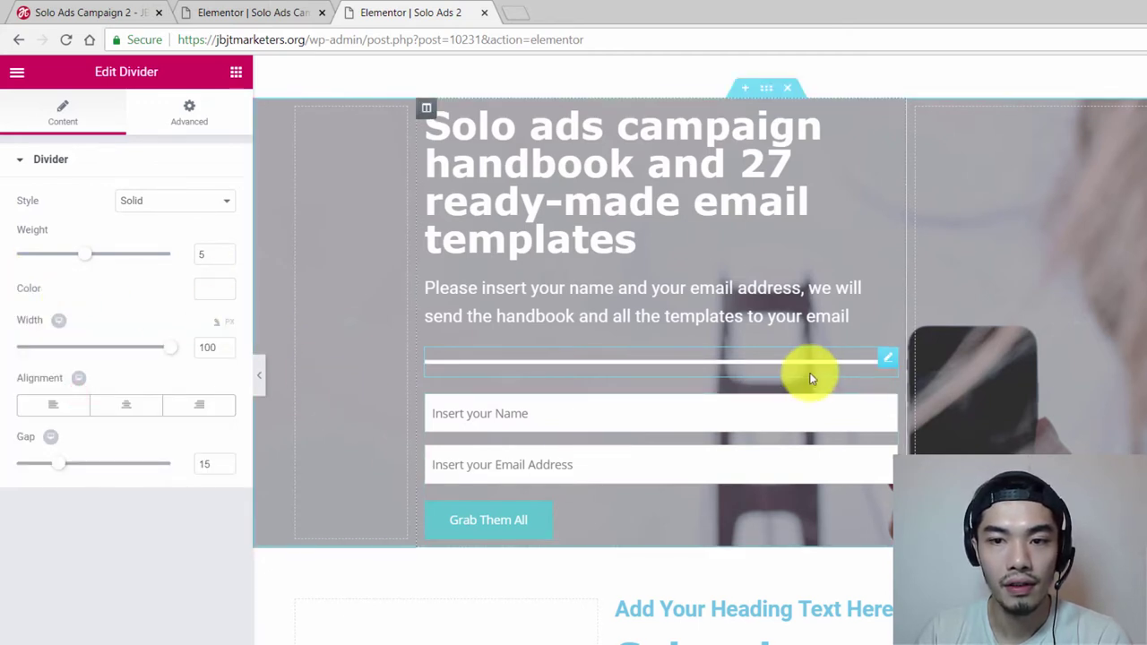
Copy the white divider above the sign-up form and paste the copy below the form.
{"action": "right_click", "coordinate": [887, 362]}
{"action": "left_click", "coordinate": [928, 430]}
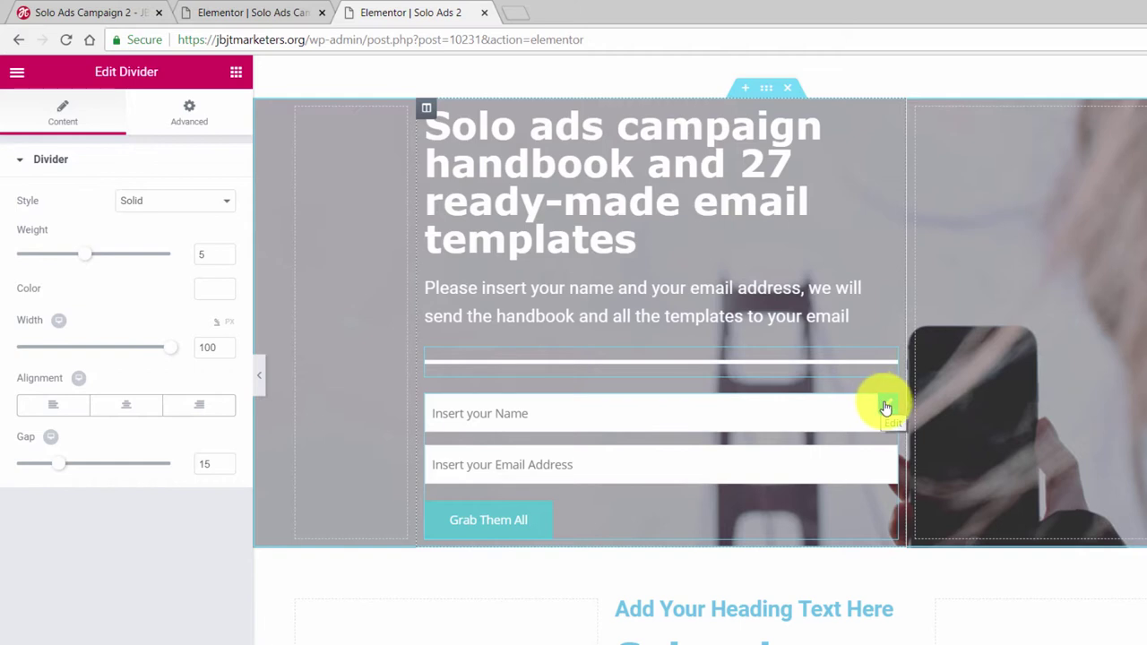
{"action": "right_click", "coordinate": [888, 410]}
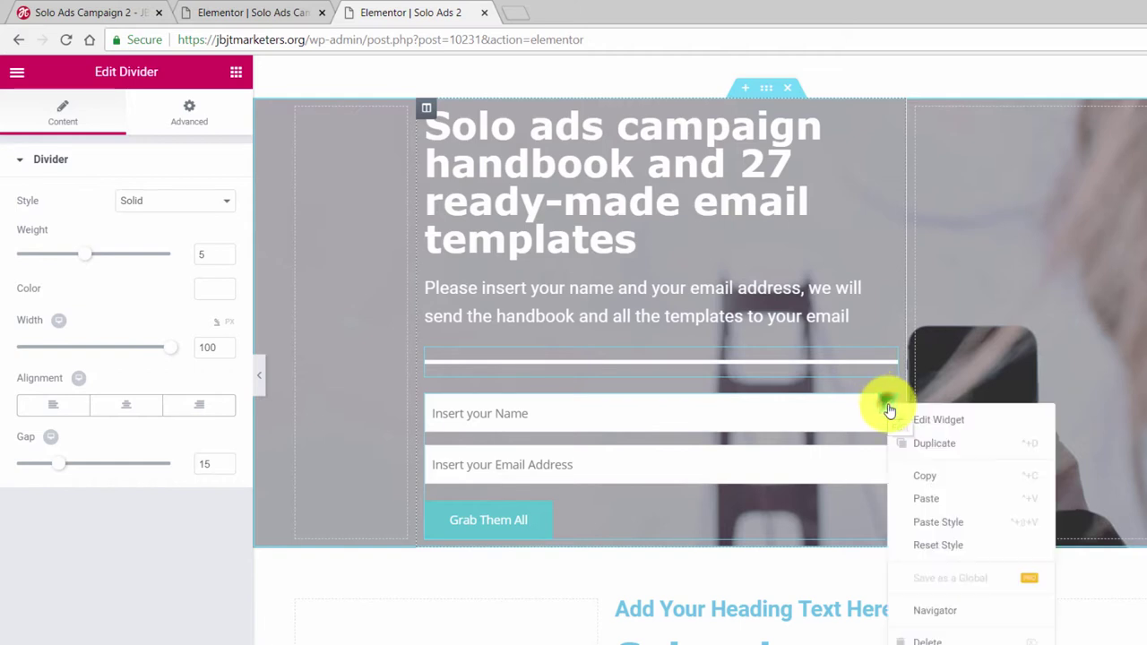
{"action": "left_click", "coordinate": [949, 509]}
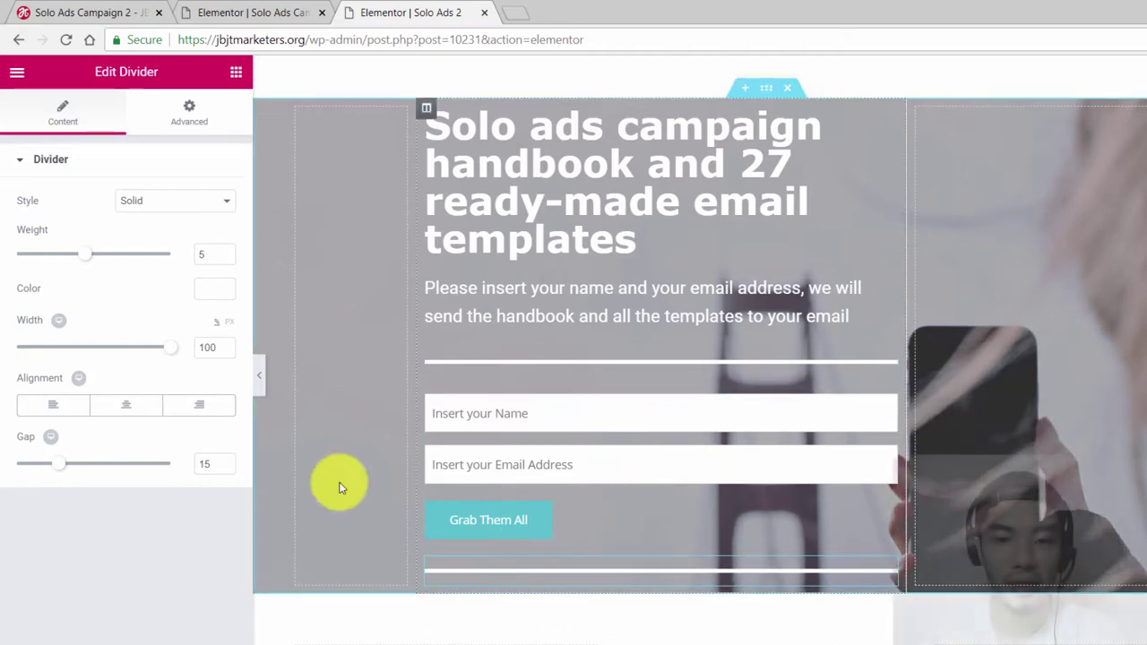
Set the copied divider's width to 32 and gap to 2, and the weight of the divider above the form to 8.
{"action": "left_click_drag", "start_coordinate": [168, 352], "coordinate": [71, 362]}
{"action": "left_click_drag", "start_coordinate": [56, 466], "coordinate": [12, 467]}
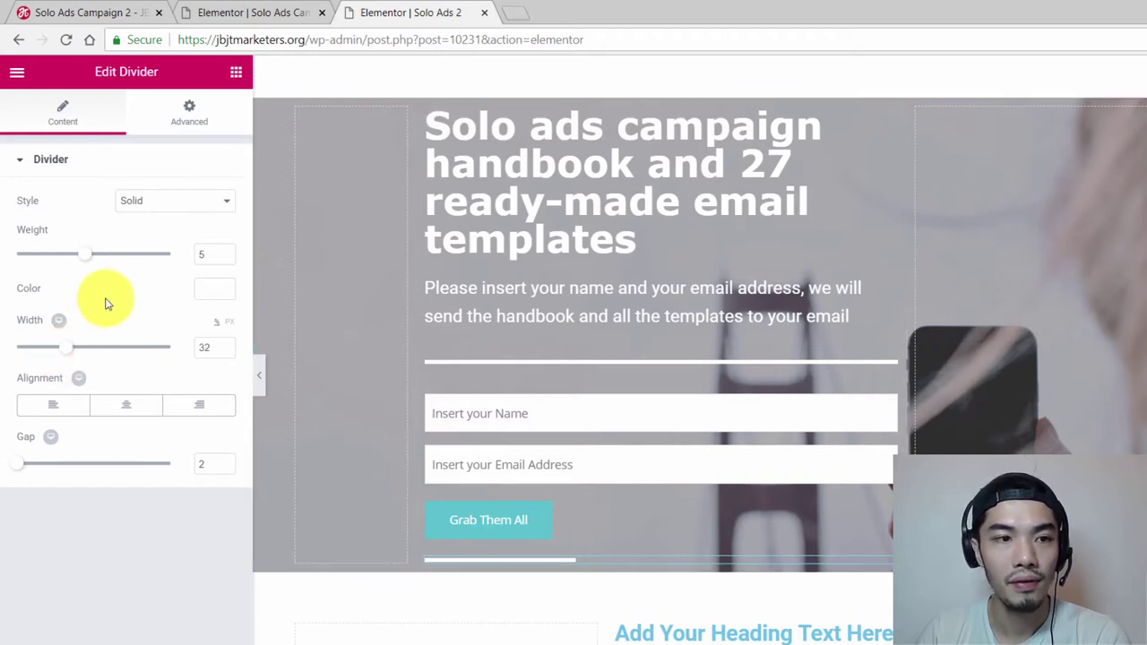
{"action": "left_click", "coordinate": [606, 362]}
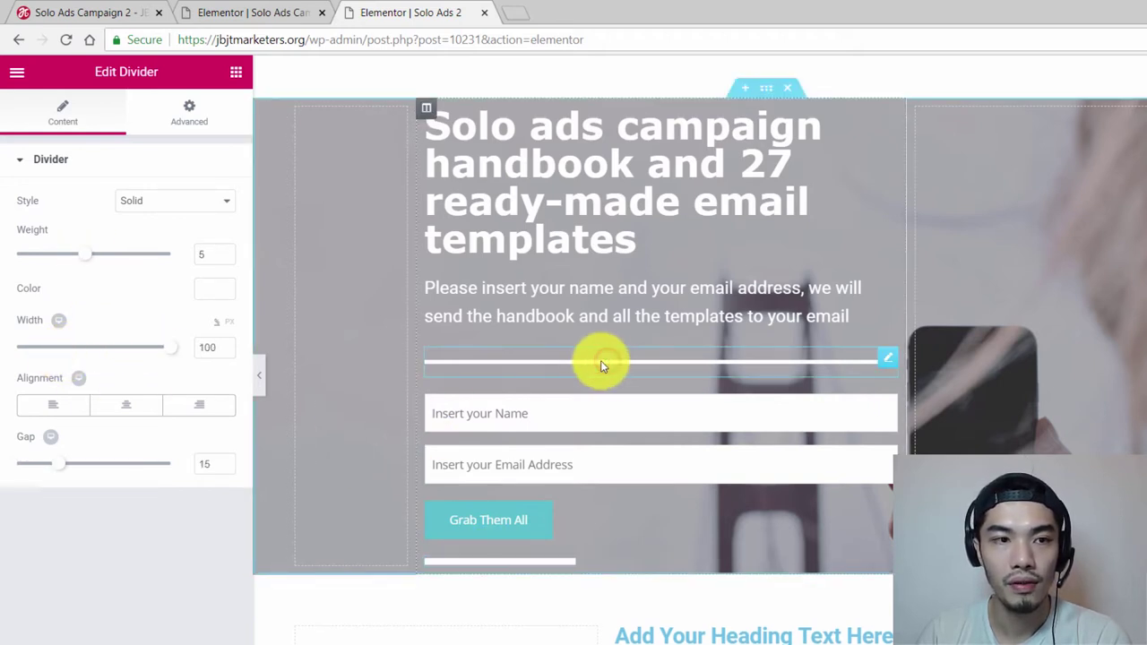
{"action": "left_click_drag", "start_coordinate": [83, 261], "coordinate": [135, 265]}
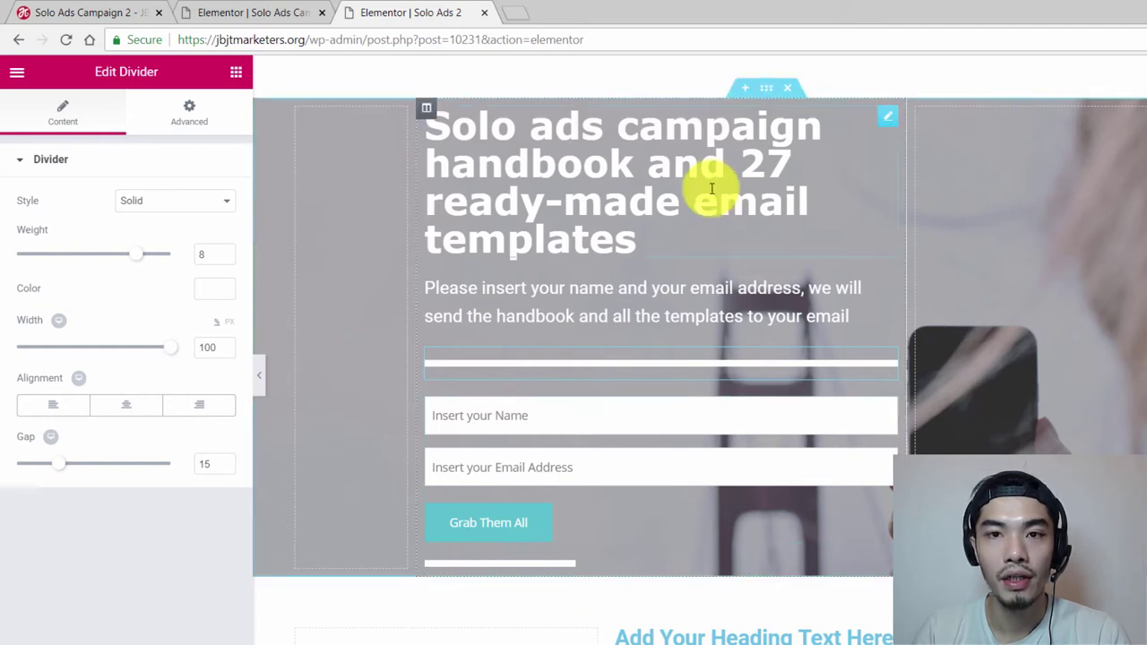
Add a bottom shape divider to the hero section, trying Mountains before choosing Waves Brush.
{"action": "left_click", "coordinate": [766, 94]}
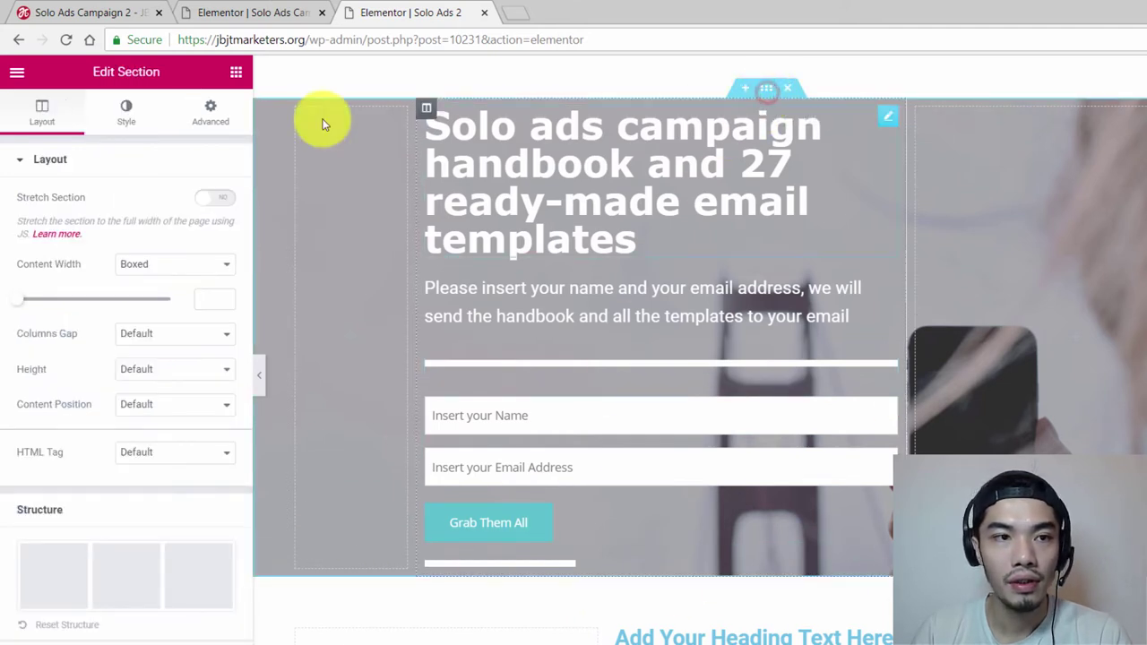
{"action": "left_click", "coordinate": [127, 114]}
{"action": "left_click", "coordinate": [72, 170]}
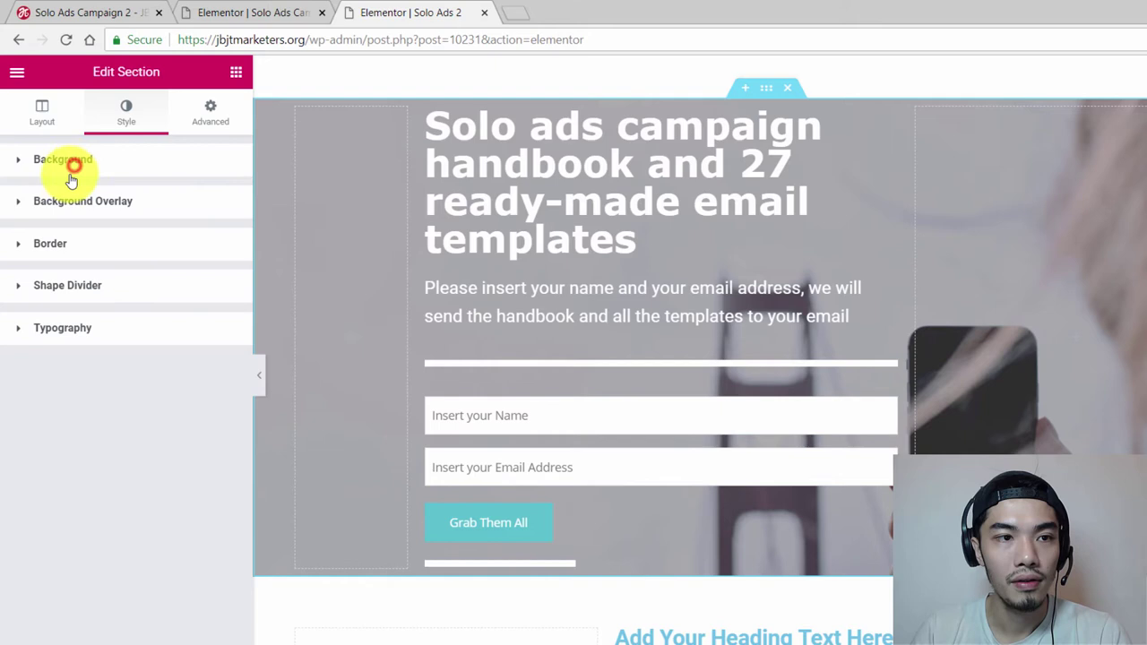
{"action": "left_click", "coordinate": [65, 287]}
{"action": "left_click", "coordinate": [168, 330]}
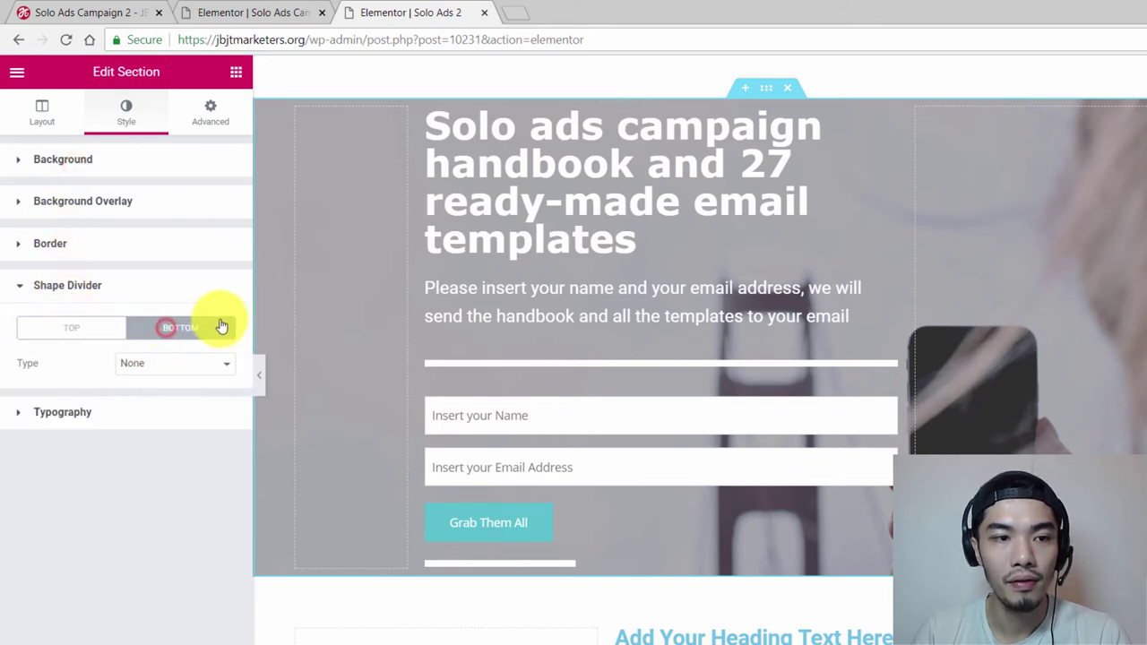
{"action": "left_click", "coordinate": [188, 334]}
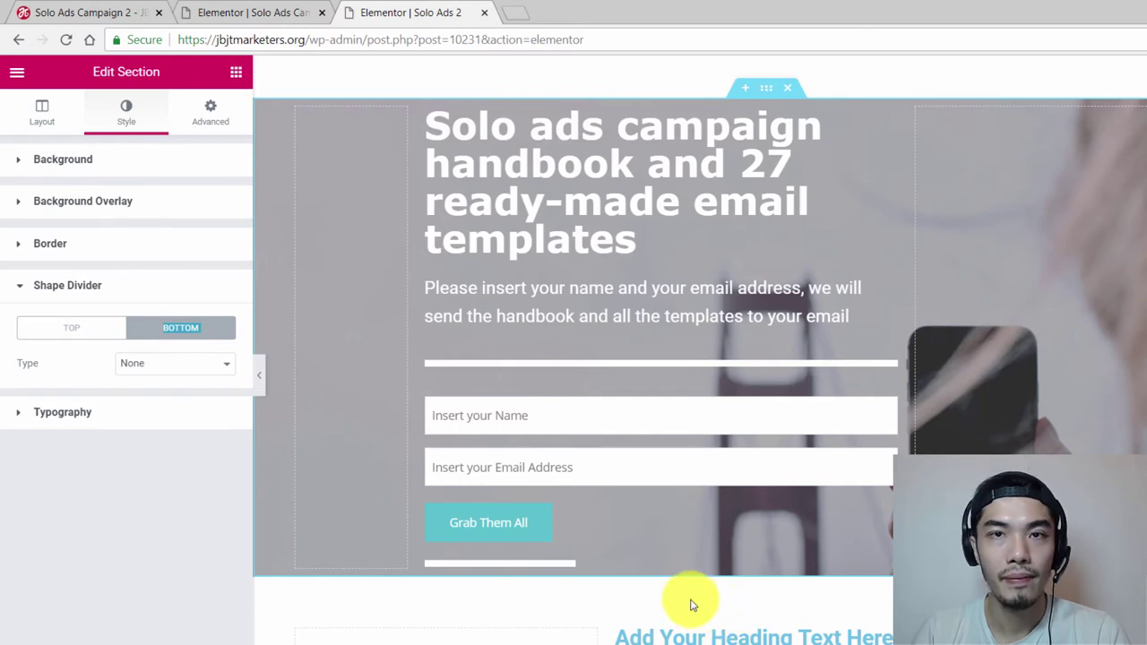
{"action": "left_click", "coordinate": [189, 374]}
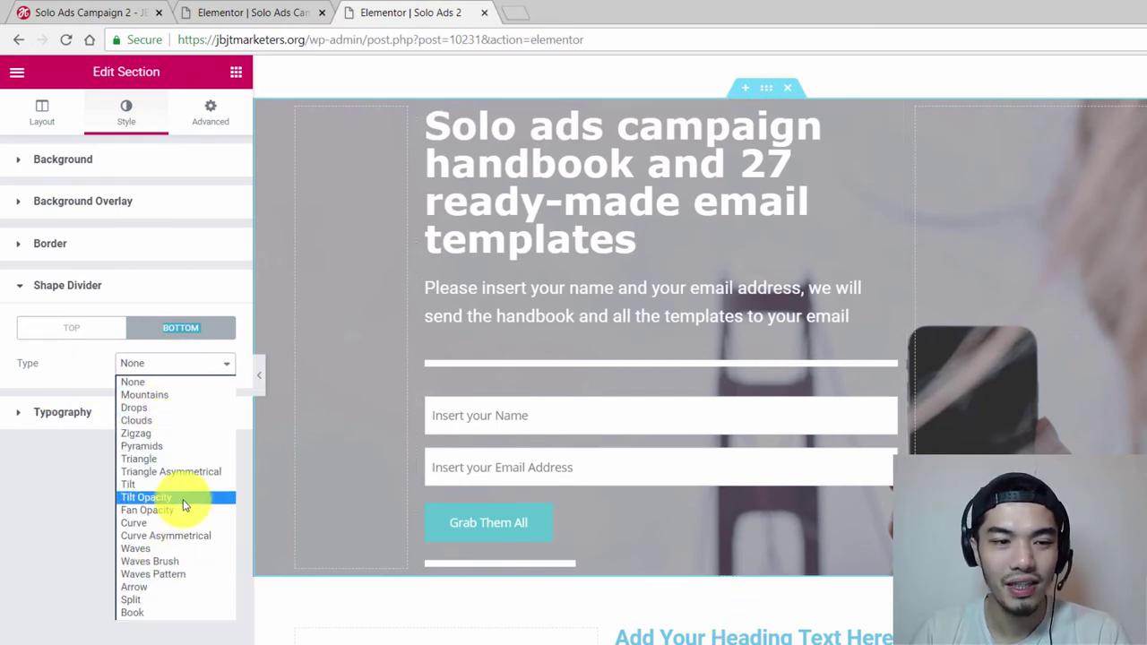
{"action": "left_click", "coordinate": [172, 395]}
{"action": "left_click", "coordinate": [187, 374]}
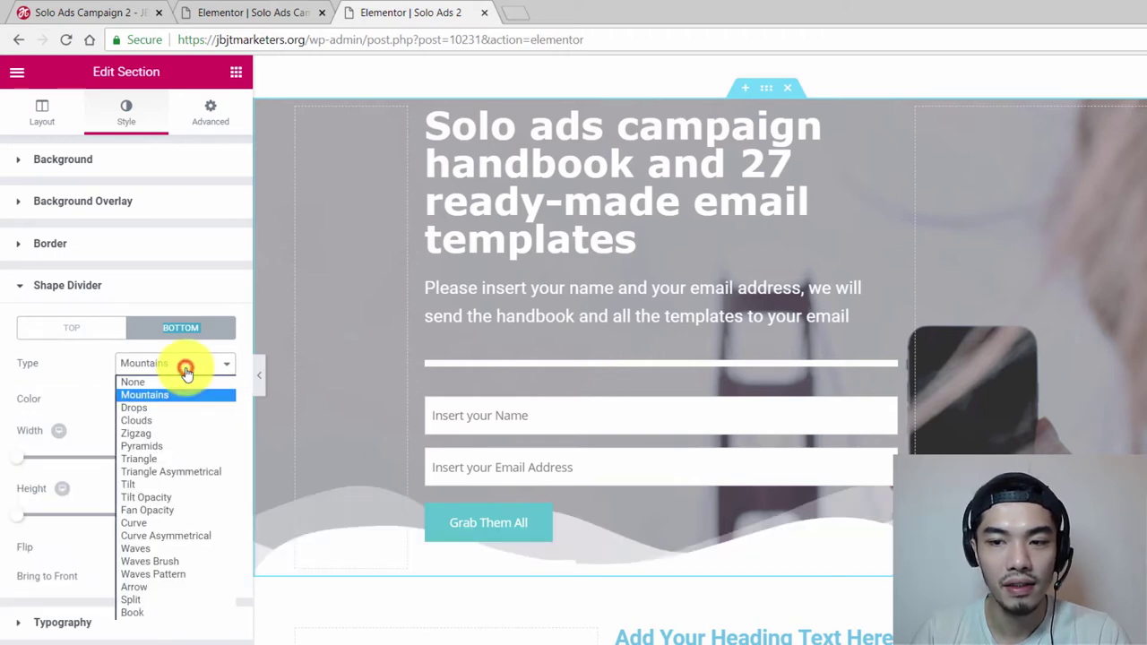
{"action": "left_click", "coordinate": [168, 567]}
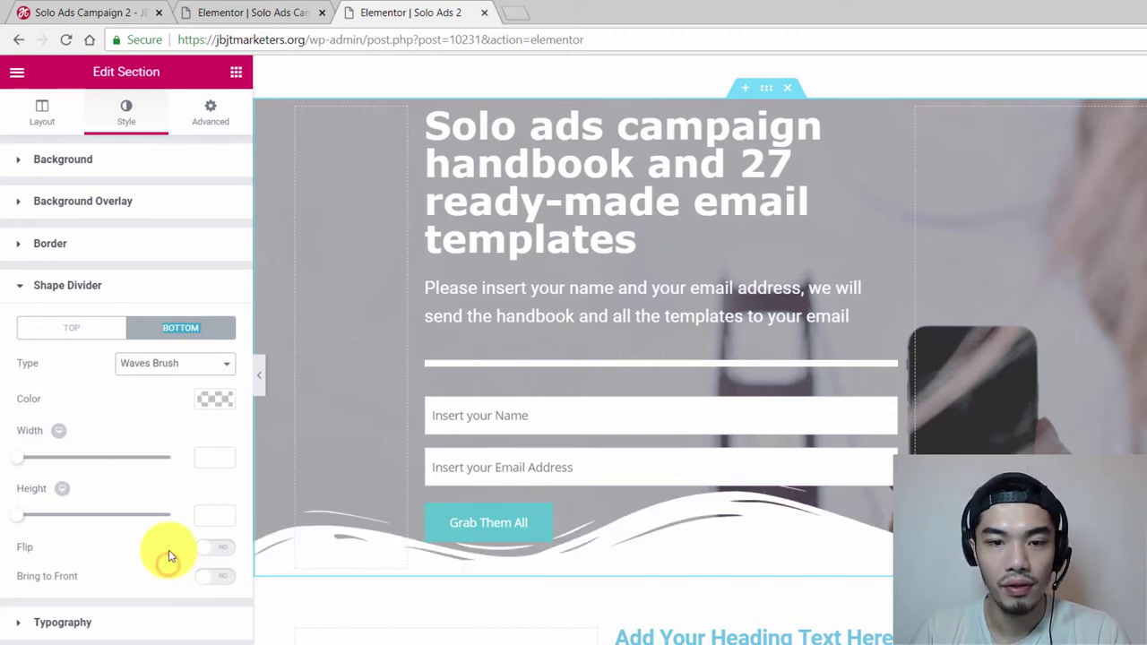
Compare the Curve shape, settle on Waves Brush, and set the bottom shape divider's width to 121 and height to 80.
{"action": "left_click", "coordinate": [165, 363]}
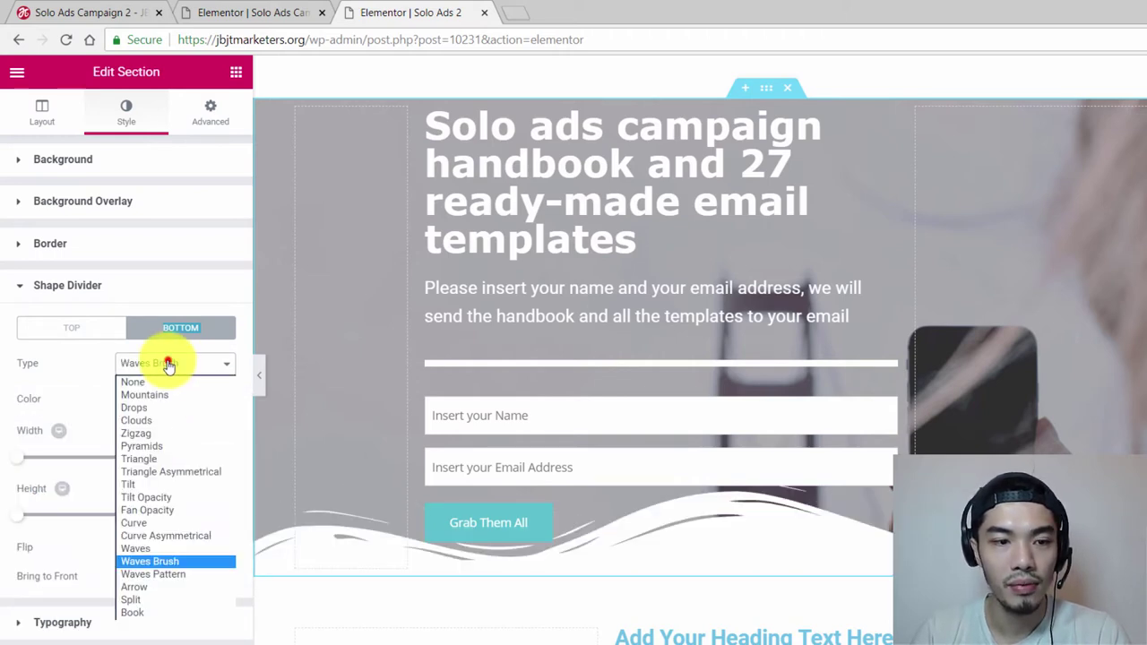
{"action": "left_click", "coordinate": [159, 522]}
{"action": "left_click", "coordinate": [163, 364]}
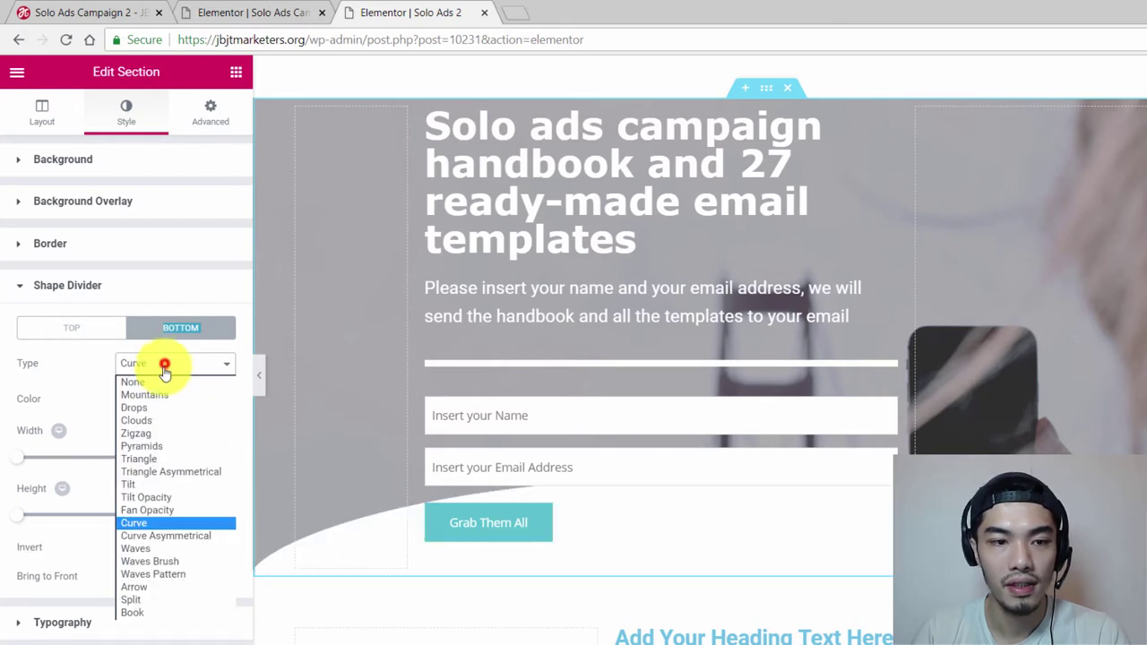
{"action": "left_click", "coordinate": [163, 562]}
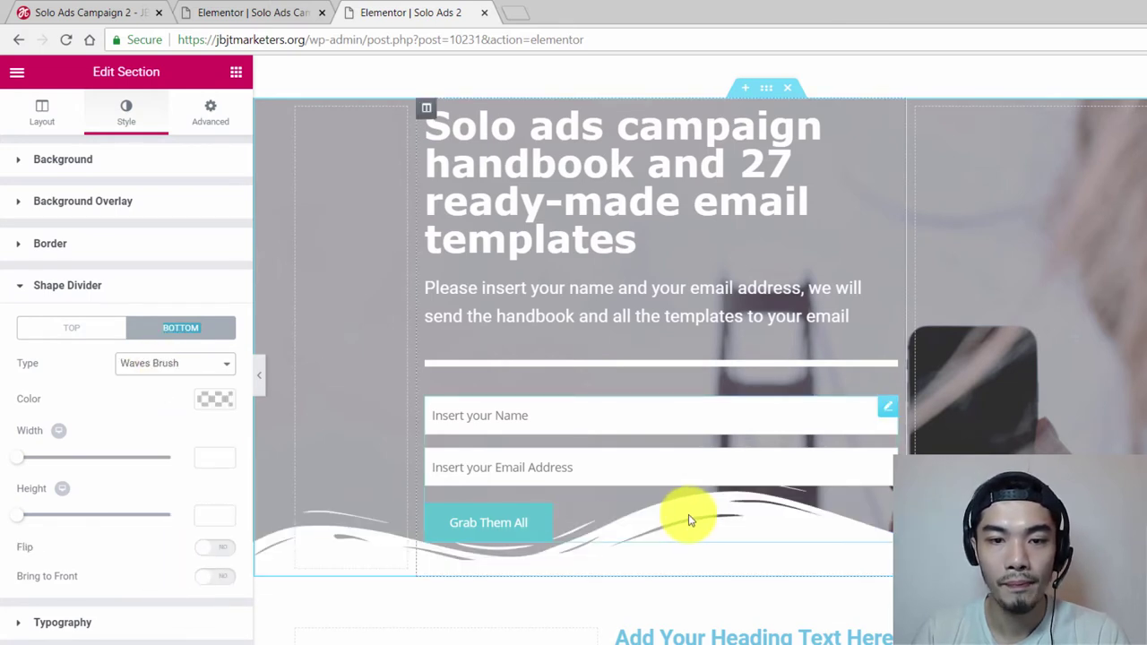
{"action": "mouse_move", "coordinate": [24, 457]}
{"action": "left_mouse_down"}
{"action": "mouse_move", "coordinate": [69, 464]}
{"action": "mouse_move", "coordinate": [12, 430]}
{"action": "mouse_move", "coordinate": [39, 458]}
{"action": "left_mouse_up"}
{"action": "left_click_drag", "start_coordinate": [22, 514], "coordinate": [45, 506]}
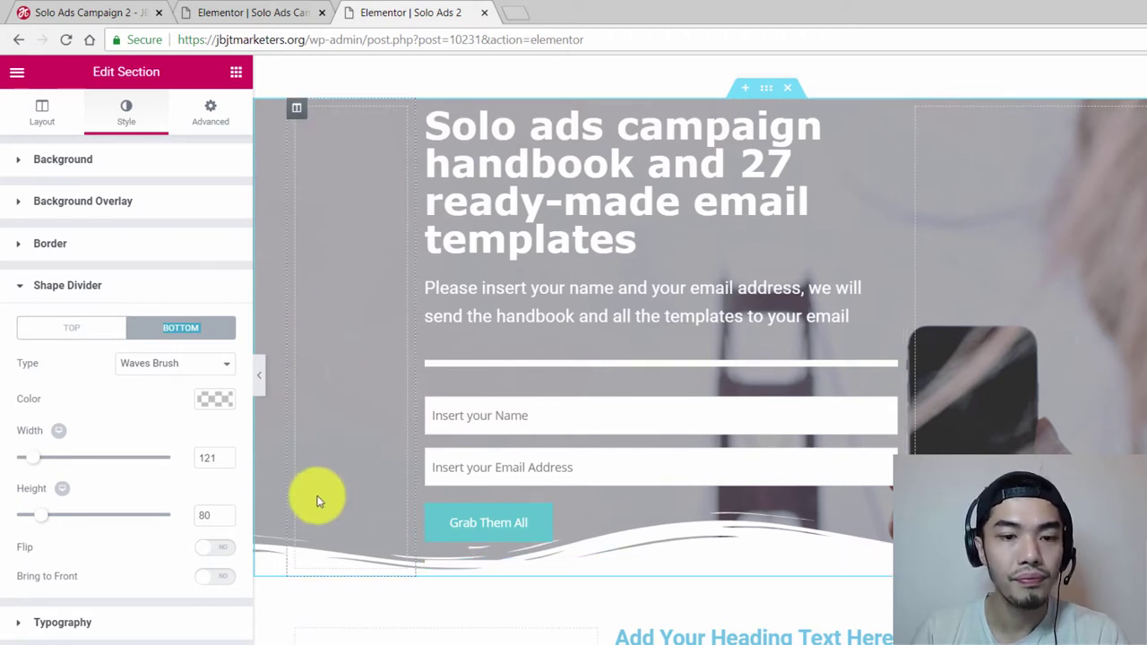
Try a Spacer widget below the short divider at the hero section's lower edge and delete it again.
{"action": "left_click", "coordinate": [235, 76]}
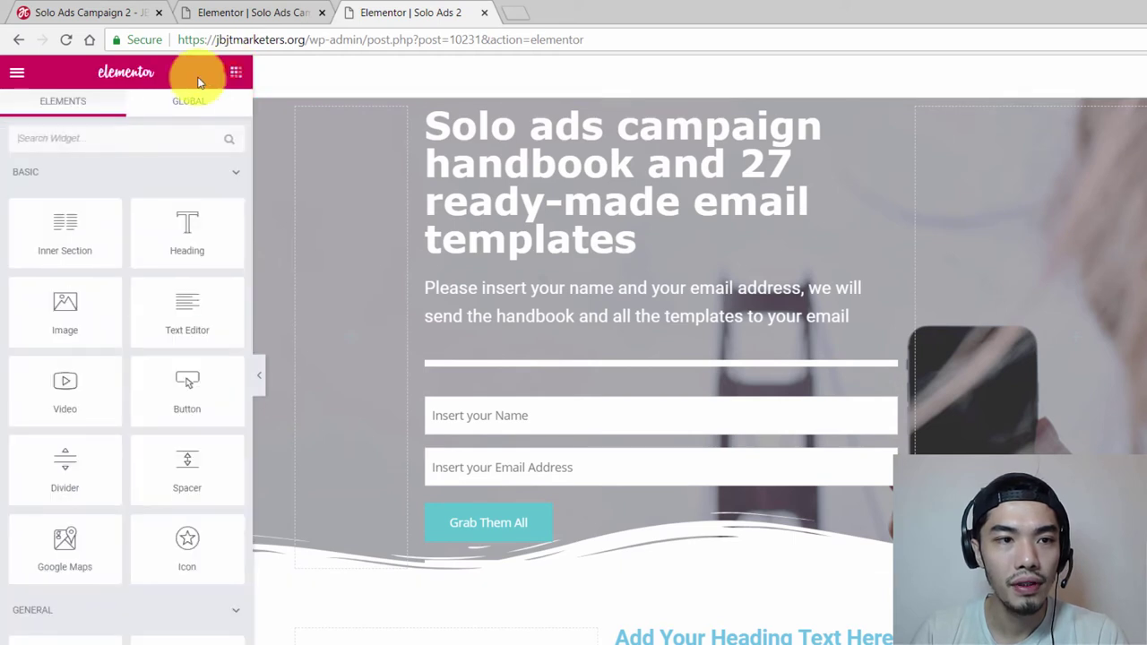
{"action": "left_click_drag", "start_coordinate": [173, 481], "coordinate": [551, 576]}
{"action": "scroll", "coordinate": [645, 564], "scroll_direction": "down", "scroll_amount": 1}
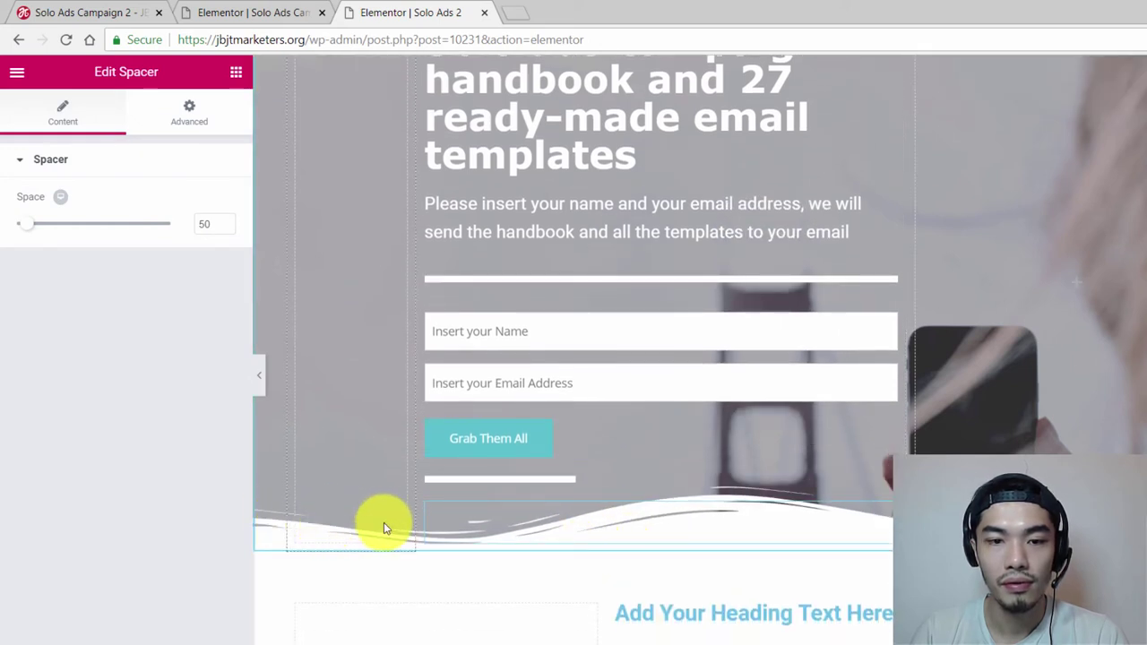
{"action": "right_click", "coordinate": [885, 519]}
{"action": "left_click", "coordinate": [923, 502]}
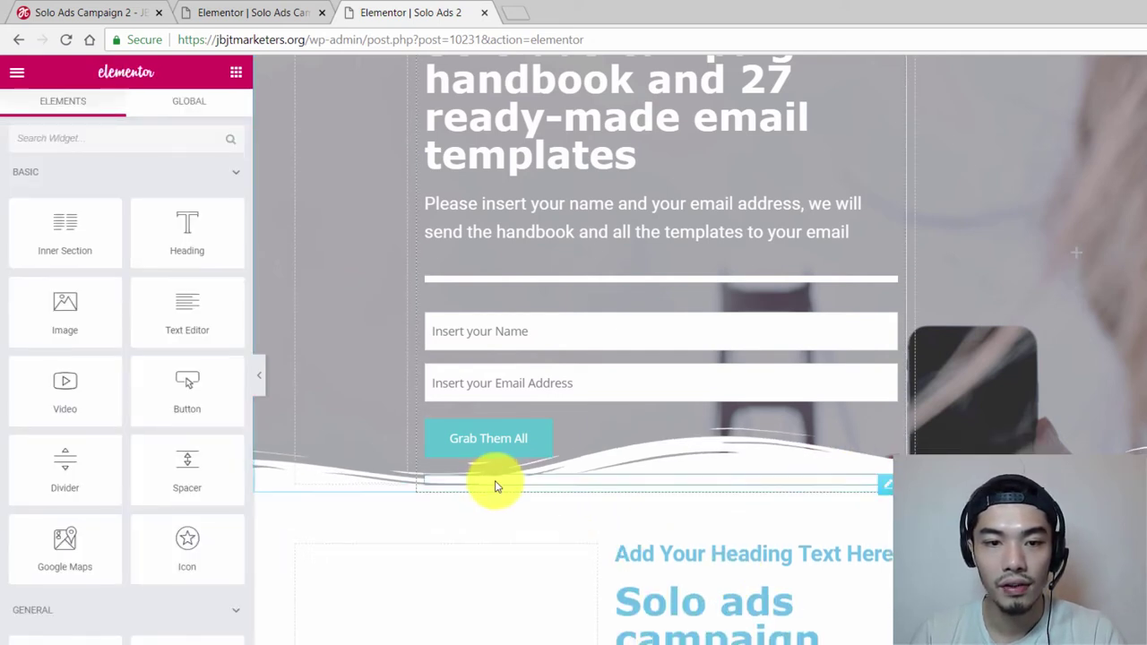
Unlink the short divider's margin values and set its bottom margin to 70 px, after trying 50.
{"action": "left_click", "coordinate": [495, 484]}
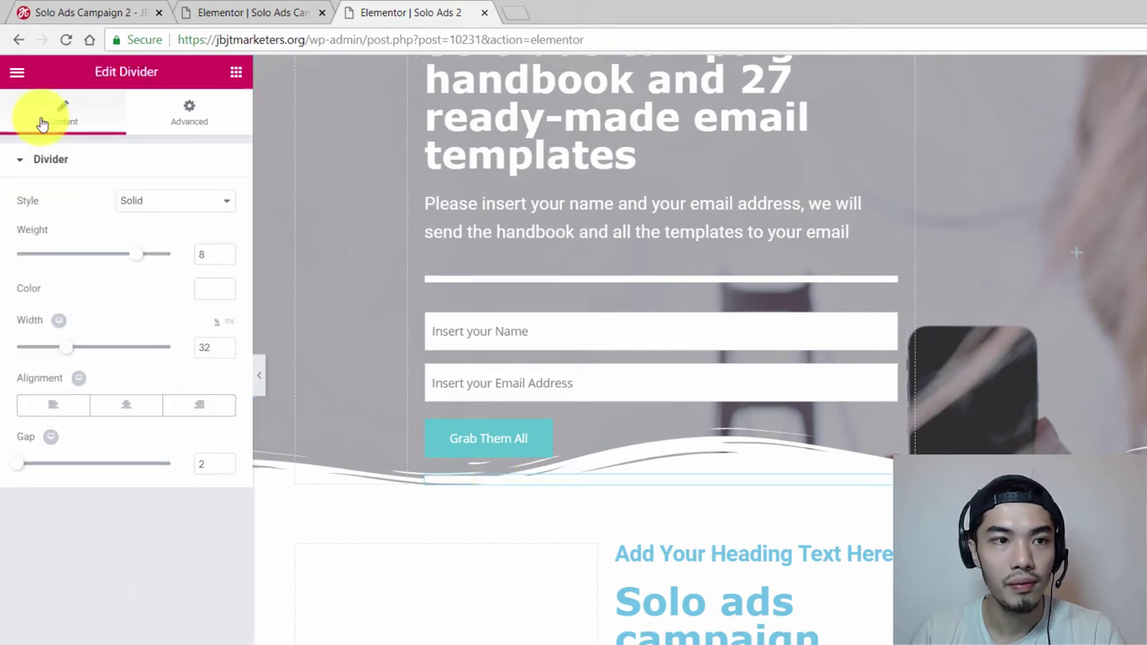
{"action": "left_click", "coordinate": [185, 131]}
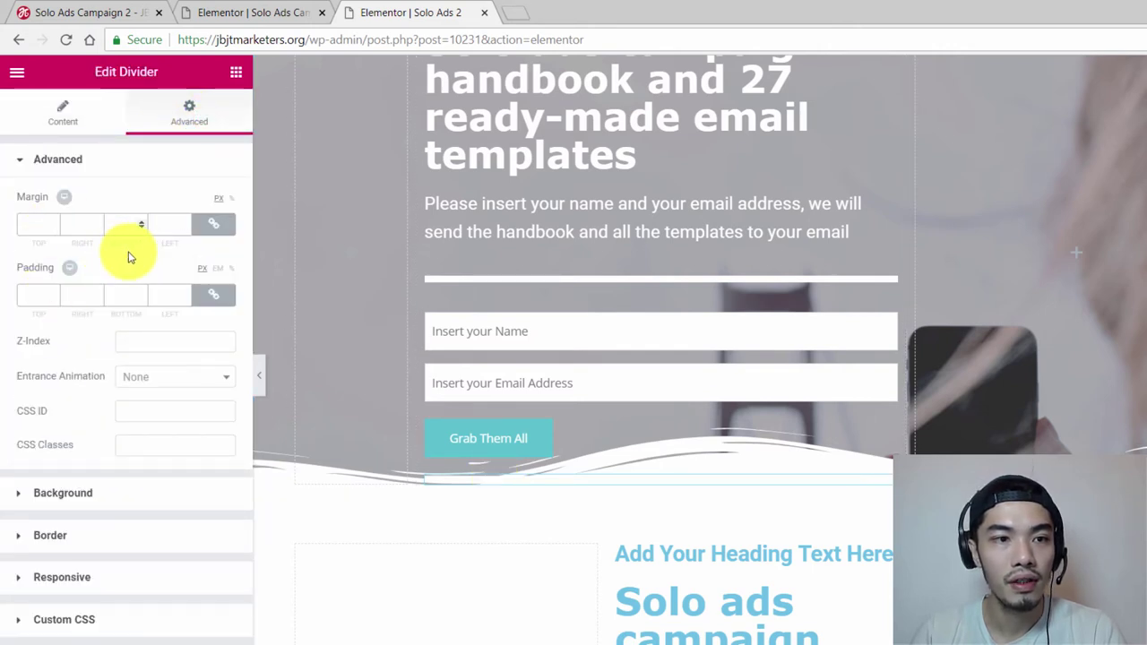
{"action": "left_click", "coordinate": [212, 225]}
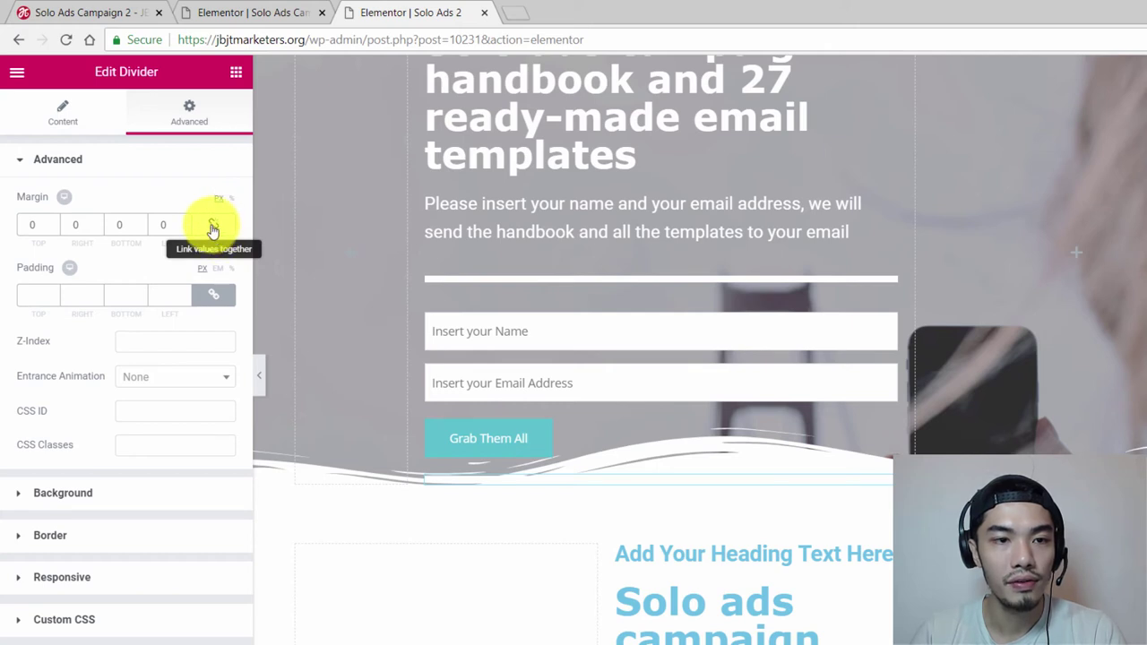
{"action": "left_click", "coordinate": [114, 228]}
{"action": "type", "text": "50"}
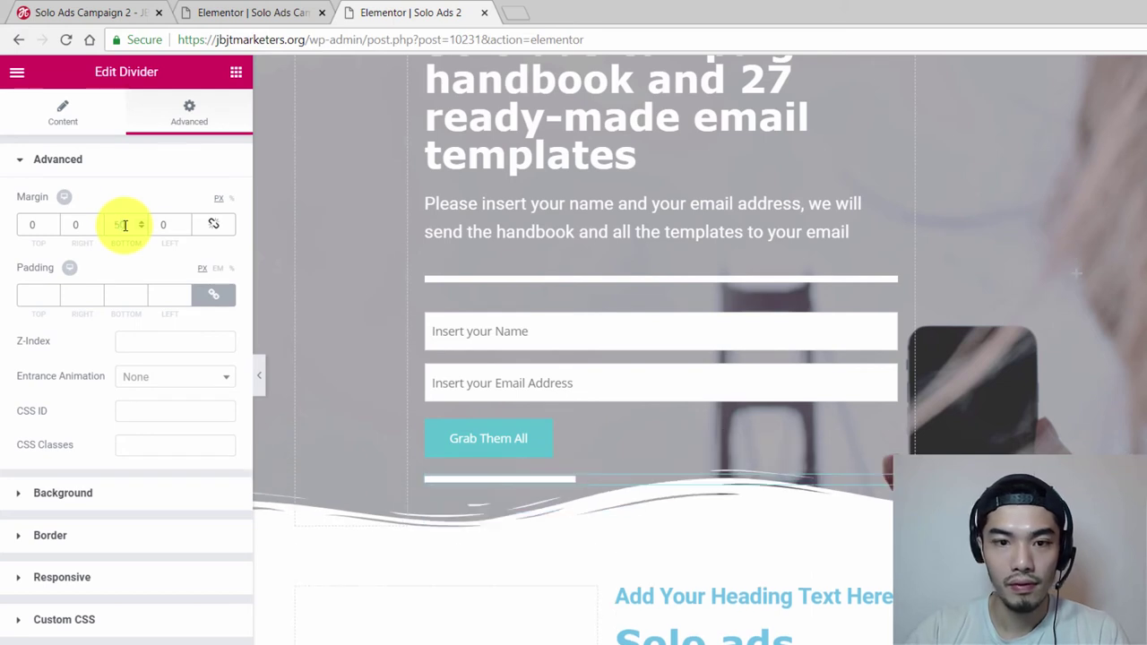
{"action": "double_click", "coordinate": [119, 225]}
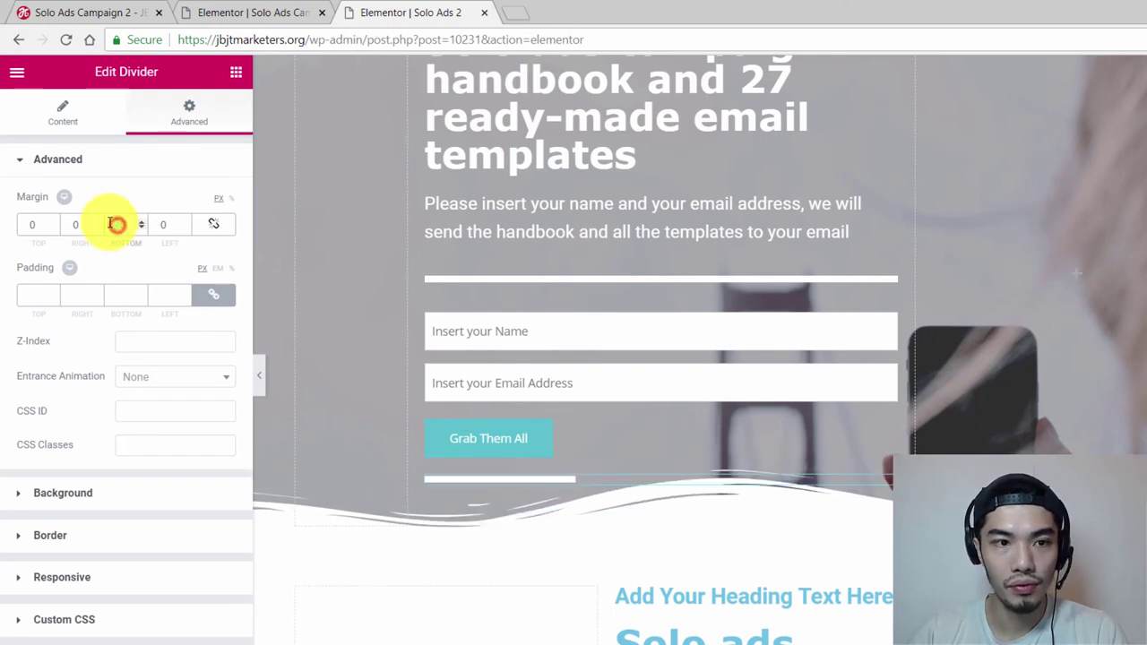
{"action": "type", "text": "70"}
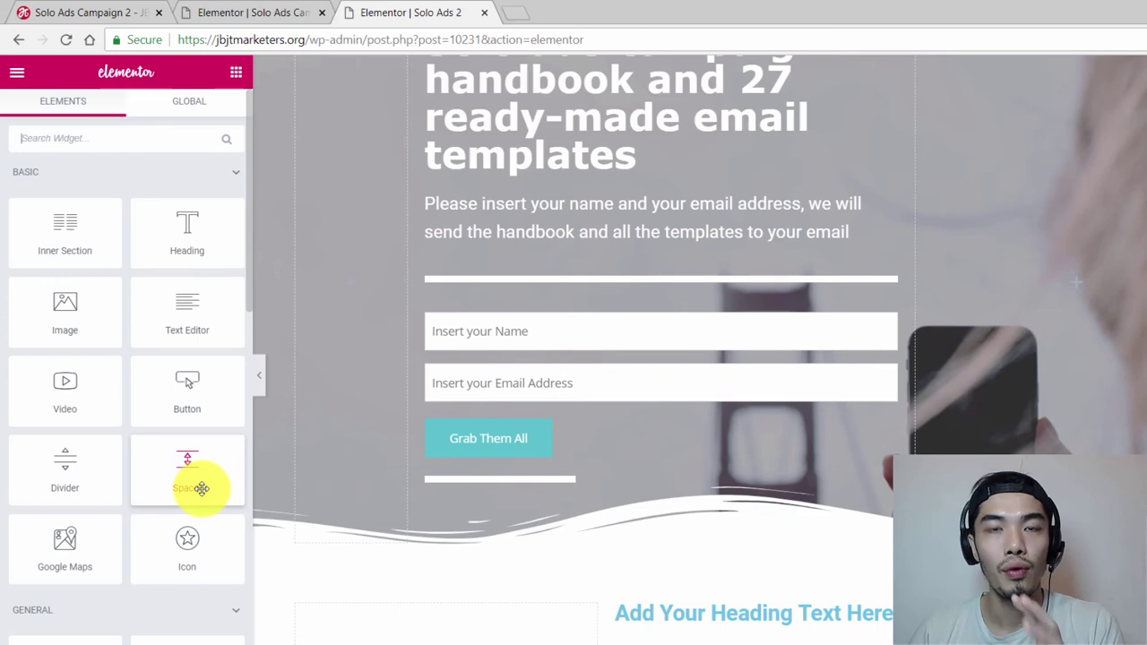
{"action": "left_click_drag", "start_coordinate": [201, 488], "coordinate": [225, 427]}
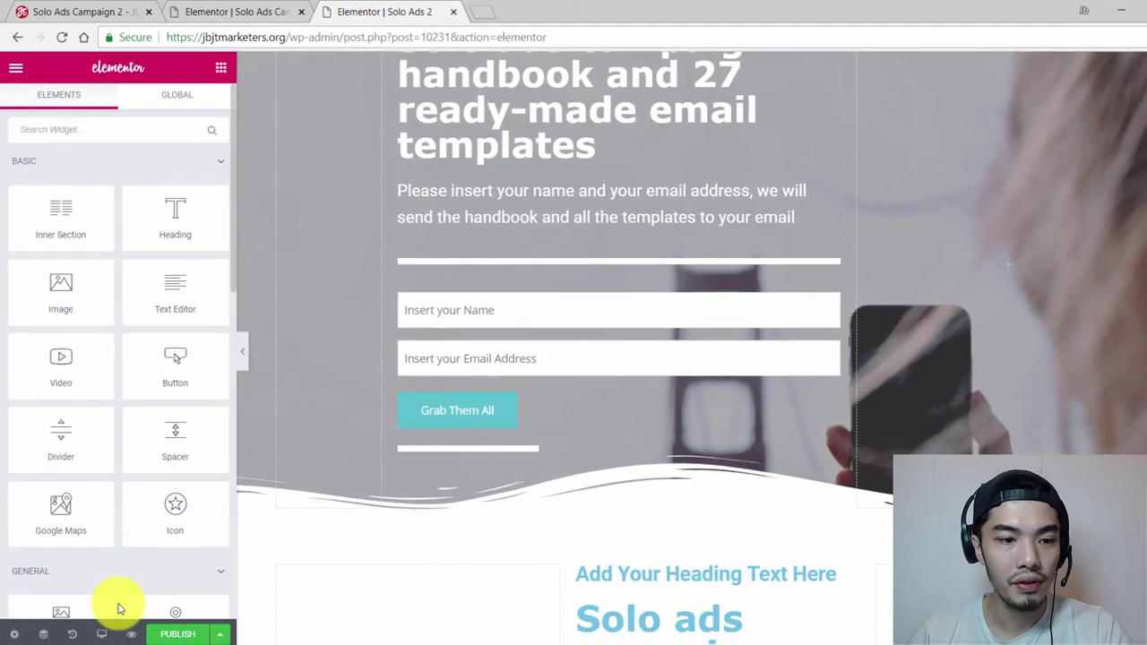
Preview the page in Tablet mode and check the hero section's layout and wave shape.
{"action": "left_click", "coordinate": [103, 634]}
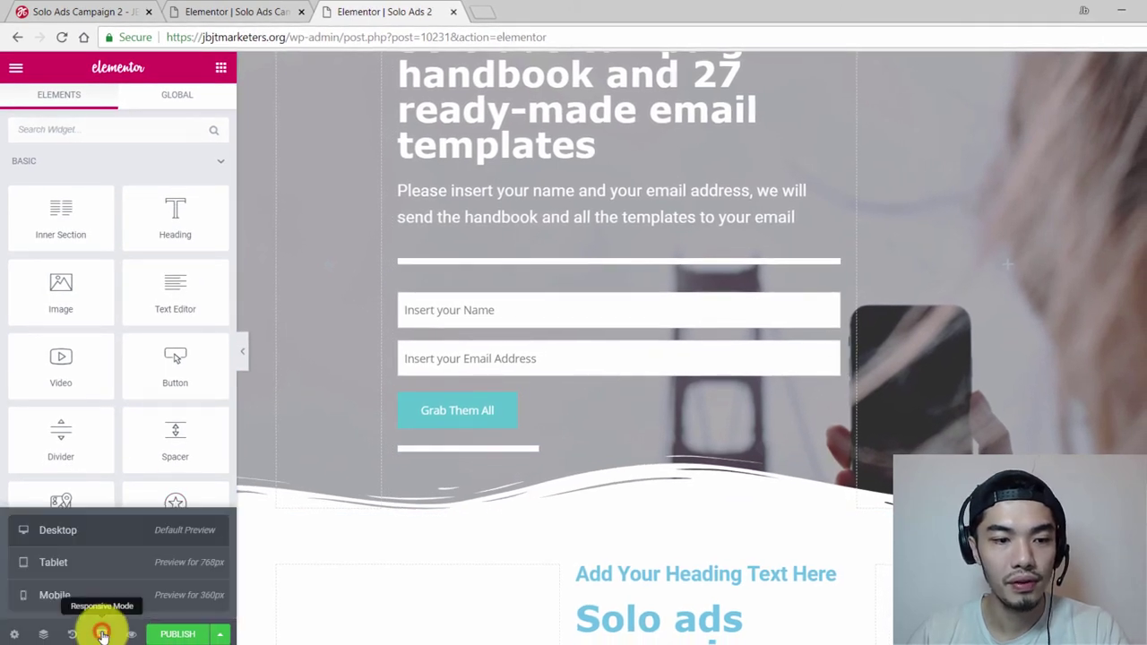
{"action": "left_click", "coordinate": [90, 565]}
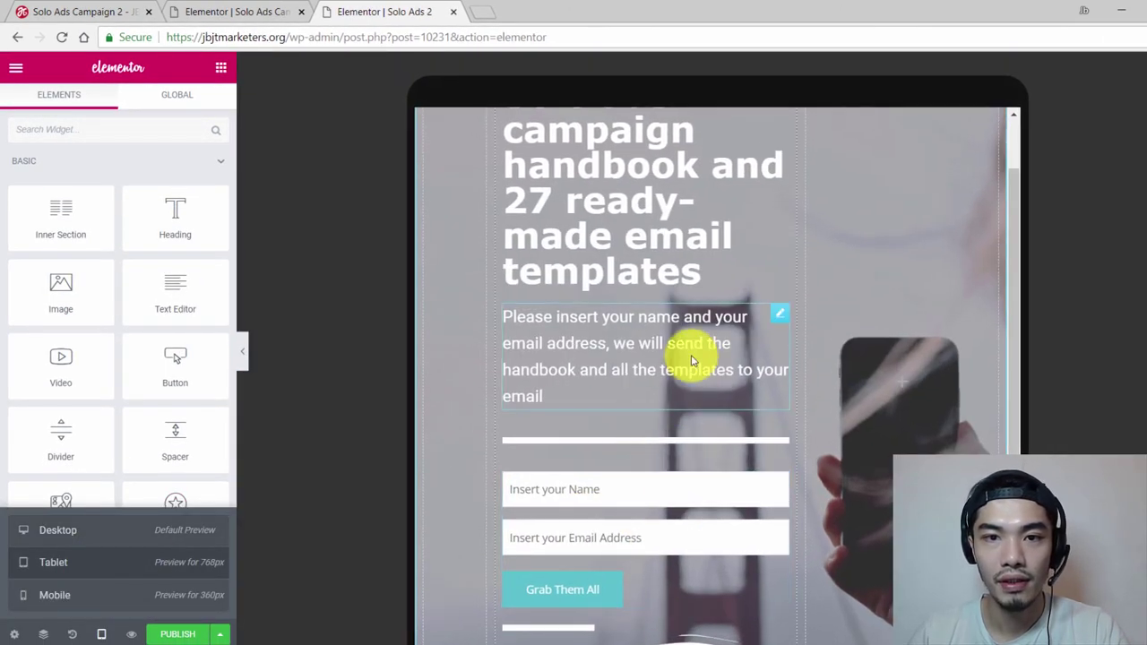
{"action": "scroll", "coordinate": [653, 225], "scroll_direction": "up", "scroll_amount": 1}
{"action": "scroll", "coordinate": [660, 224], "scroll_direction": "down", "scroll_amount": 5}
{"action": "scroll", "coordinate": [651, 235], "scroll_direction": "up", "scroll_amount": 3}
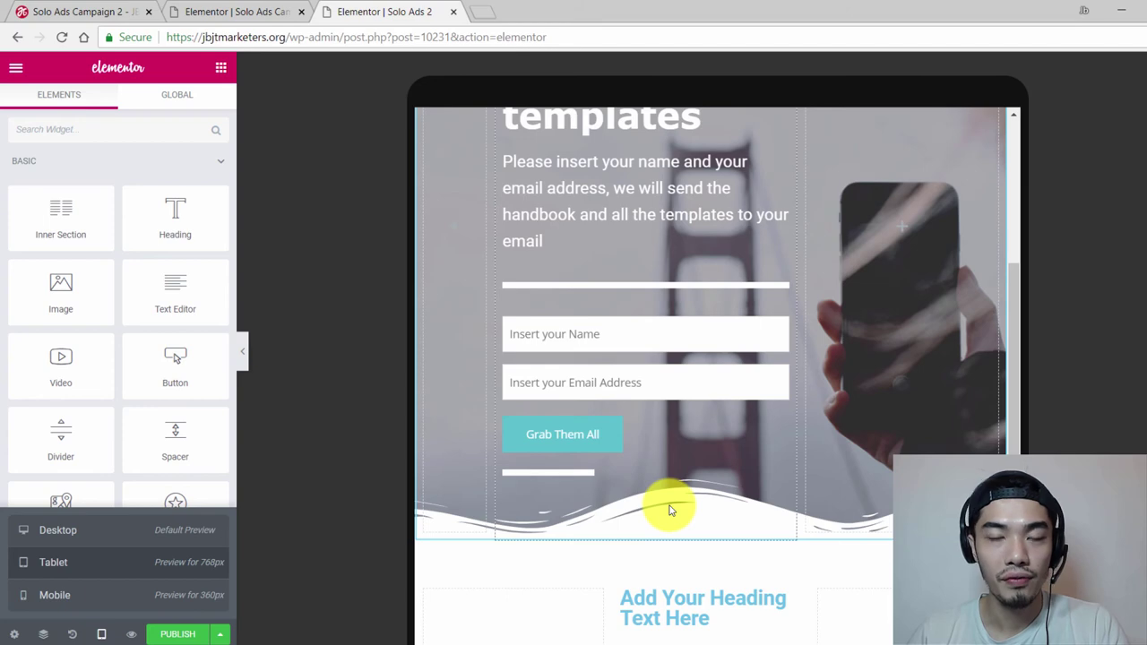
{"action": "scroll", "coordinate": [668, 504], "scroll_direction": "up", "scroll_amount": 1}
{"action": "scroll", "coordinate": [627, 507], "scroll_direction": "down", "scroll_amount": 2}
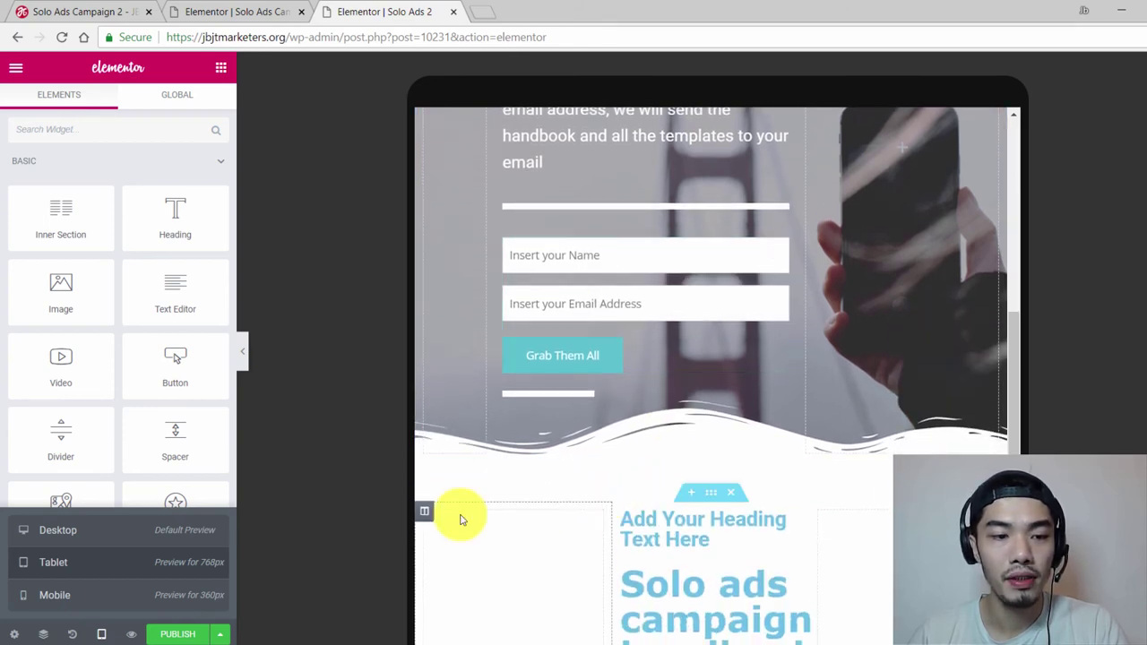
Preview the hero section in Mobile mode and return to the Desktop view.
{"action": "left_click", "coordinate": [101, 606]}
{"action": "scroll", "coordinate": [763, 436], "scroll_direction": "up", "scroll_amount": 4}
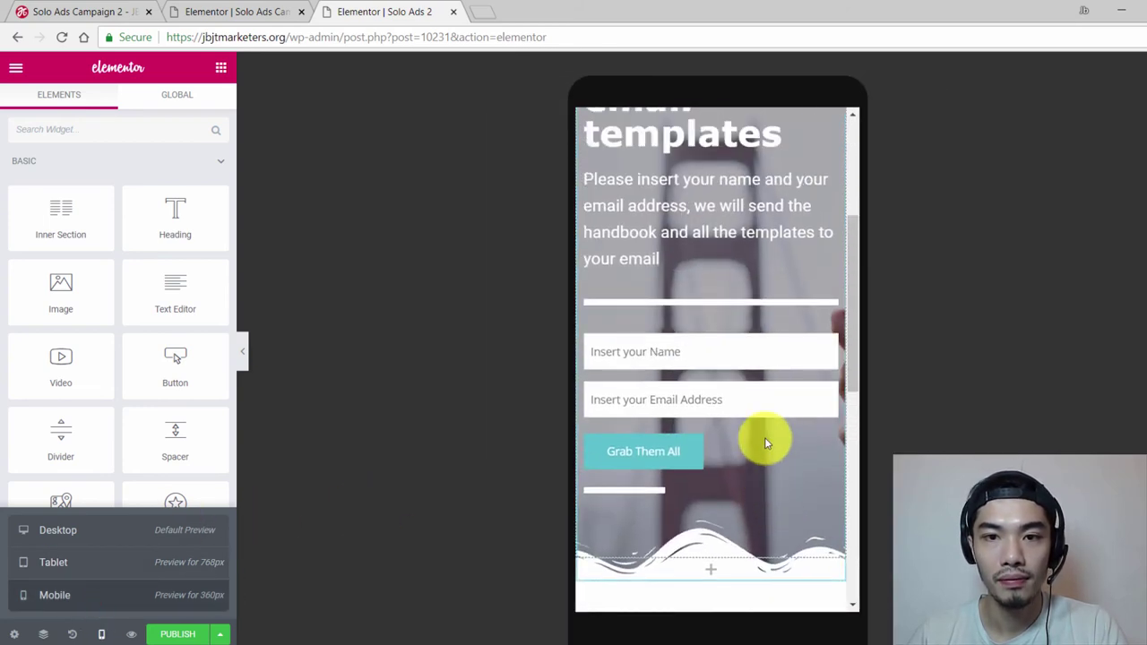
{"action": "scroll", "coordinate": [742, 402], "scroll_direction": "down", "scroll_amount": 5}
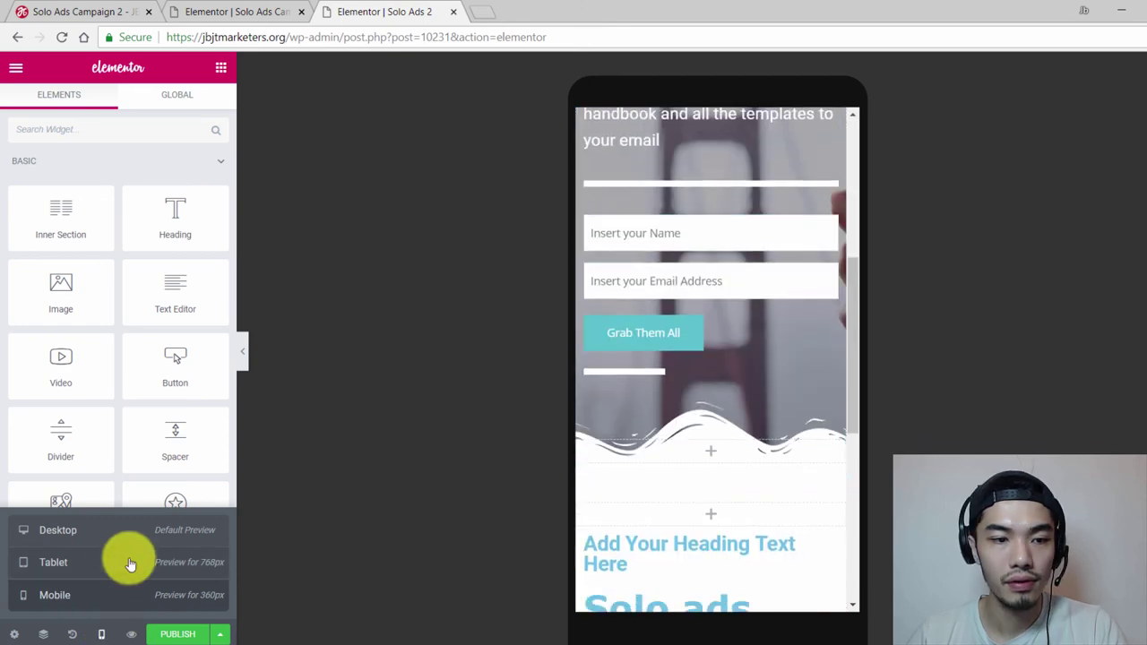
{"action": "left_click", "coordinate": [121, 533]}
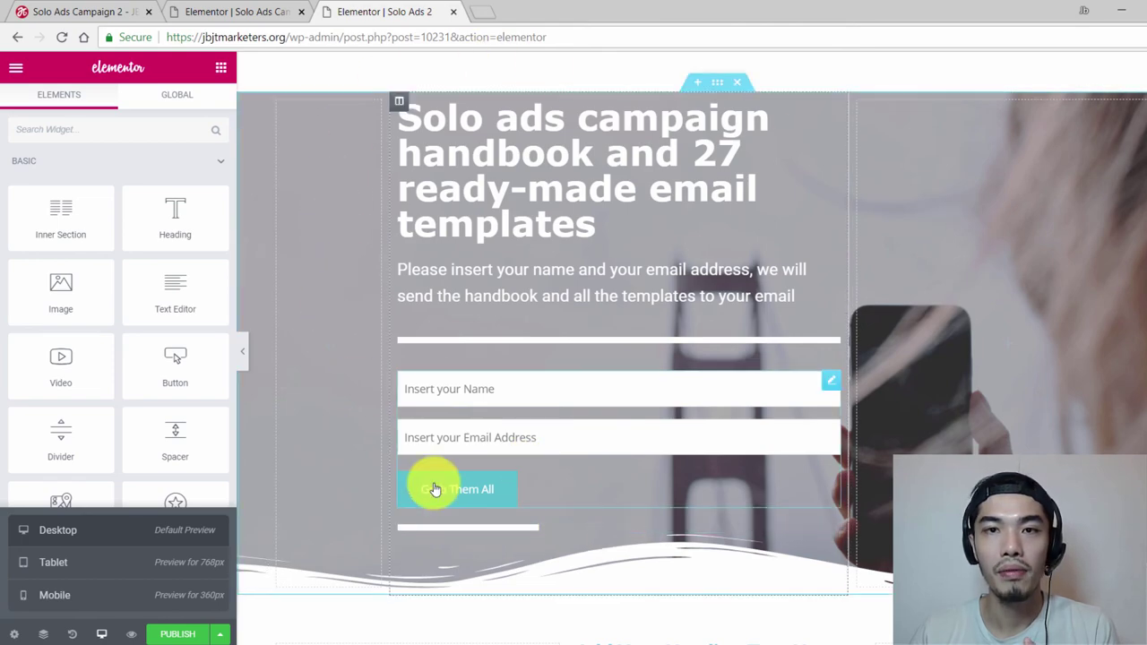
{"action": "scroll", "coordinate": [723, 420], "scroll_direction": "down", "scroll_amount": 3}
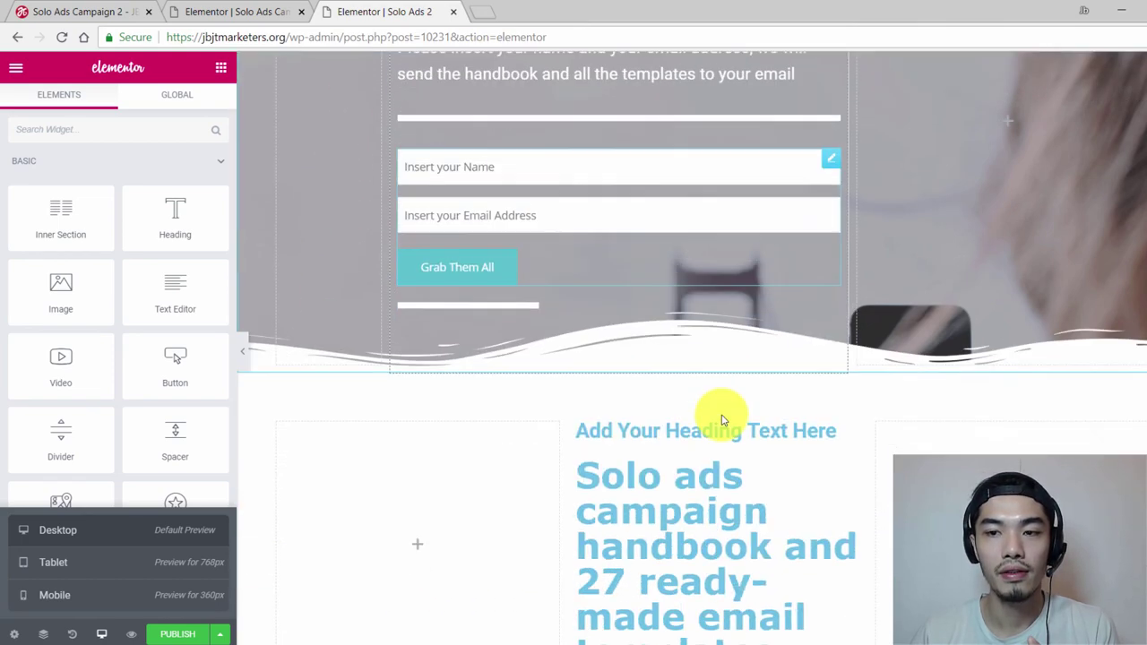